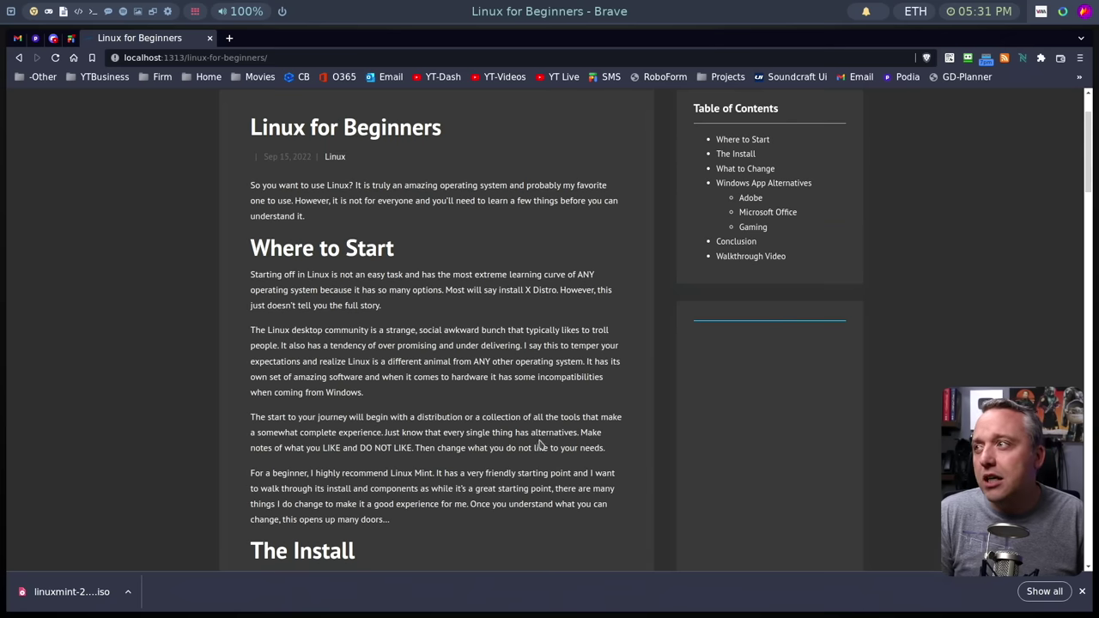
Scroll the Linux for Beginners article past The Install down to the What to Change tool list.
scroll(528, 430, "down", 2)
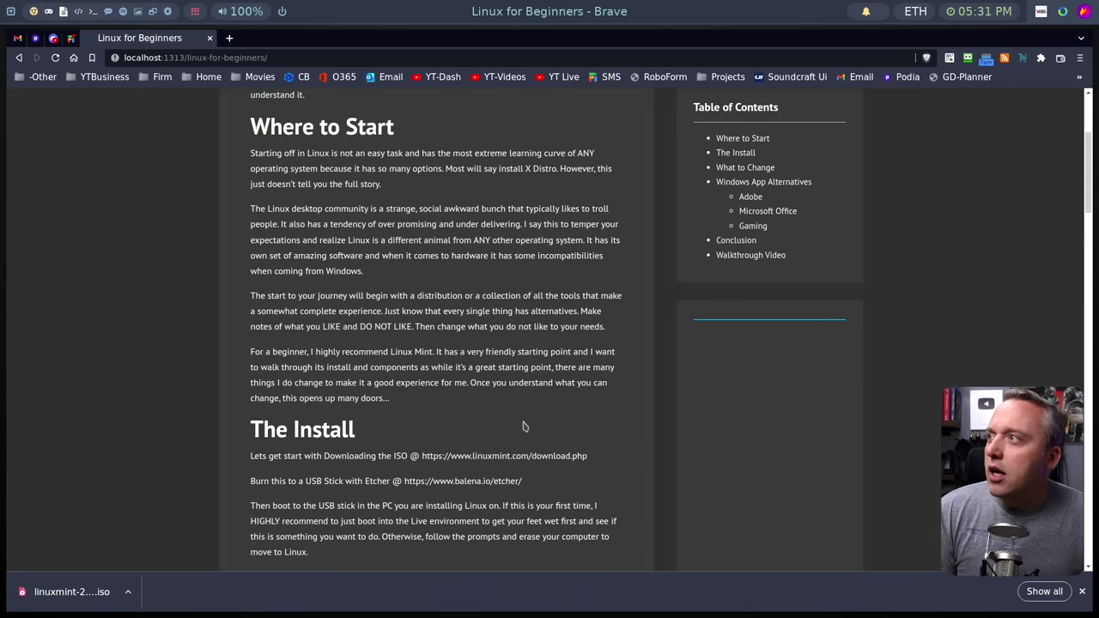
scroll(514, 423, "down", 1)
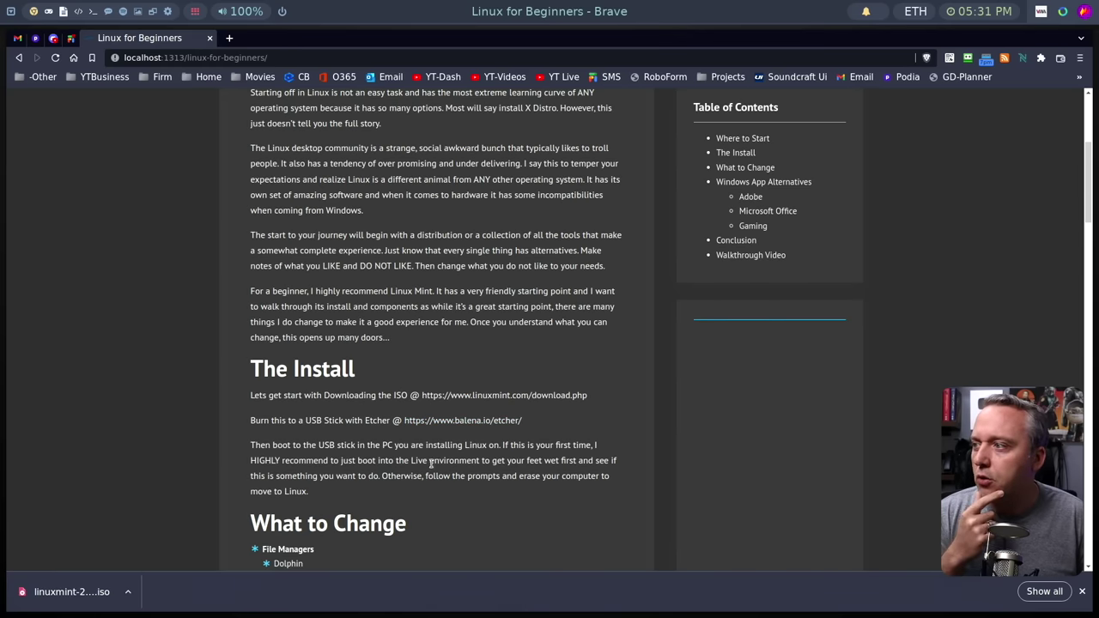
scroll(425, 464, "down", 2)
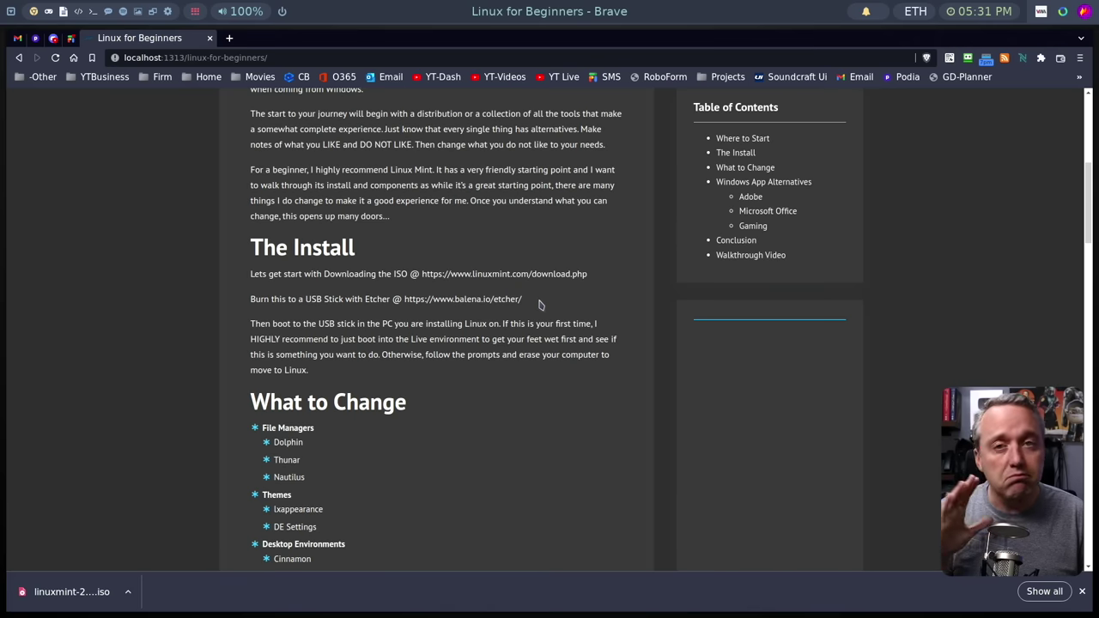
scroll(560, 403, "down", 3)
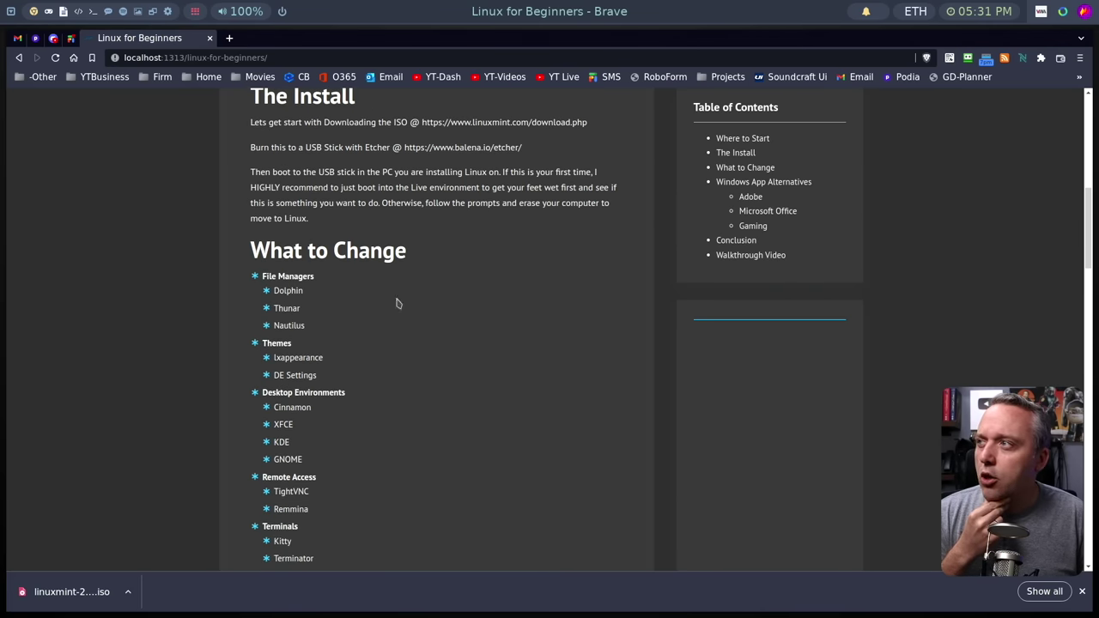
scroll(490, 373, "down", 1)
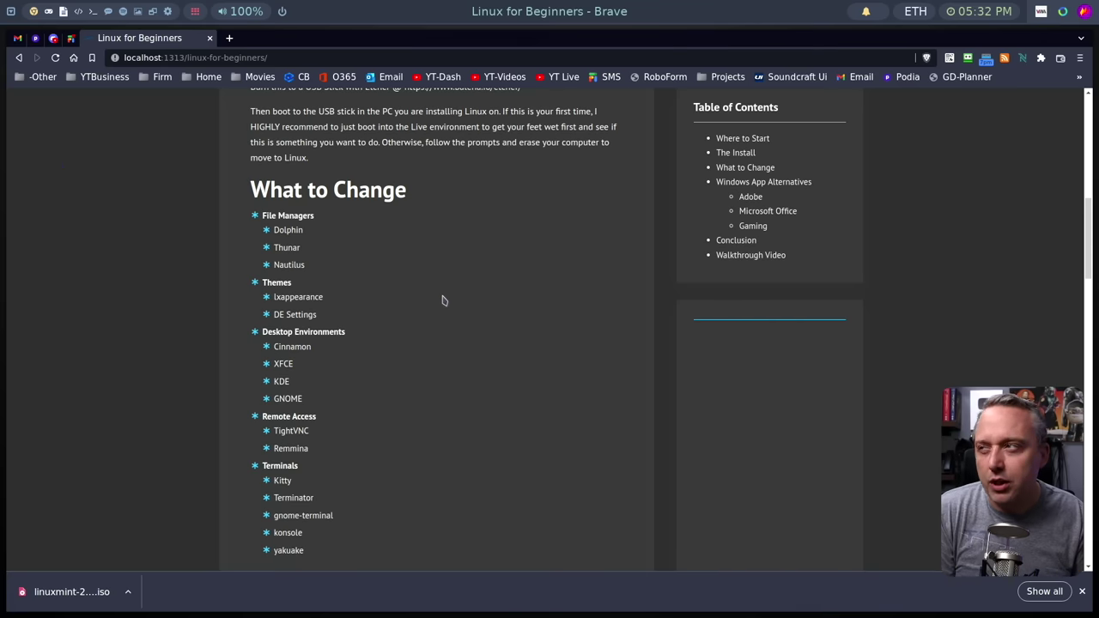
scroll(389, 292, "down", 1)
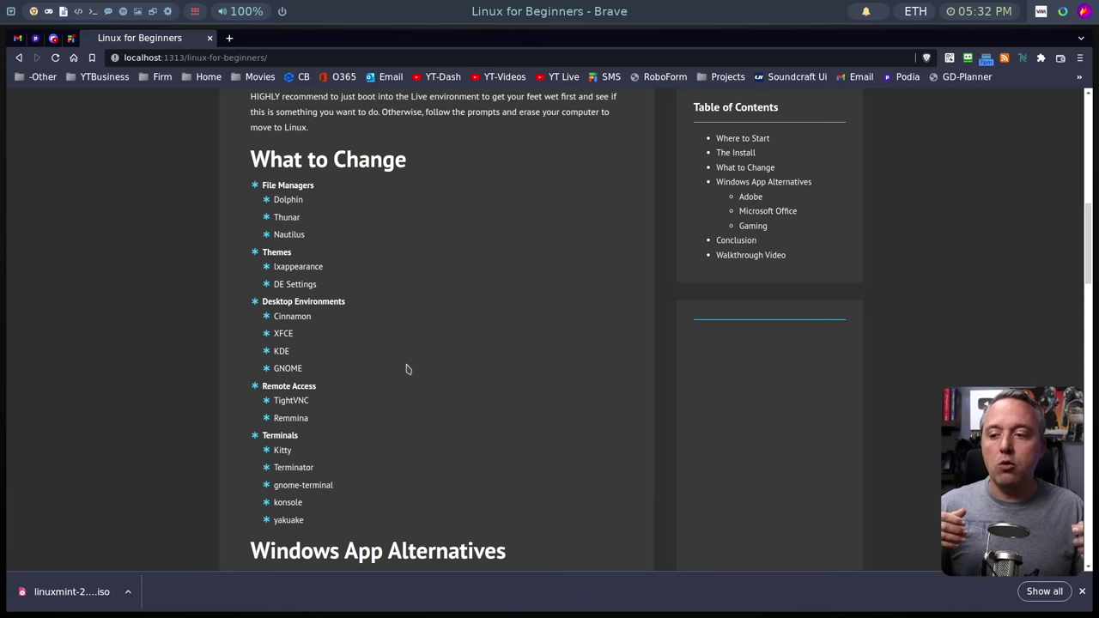
Read through the Office alternatives, Gaming and Conclusion sections, then scroll back up to The Install.
scroll(387, 359, "down", 5)
scroll(464, 429, "down", 3)
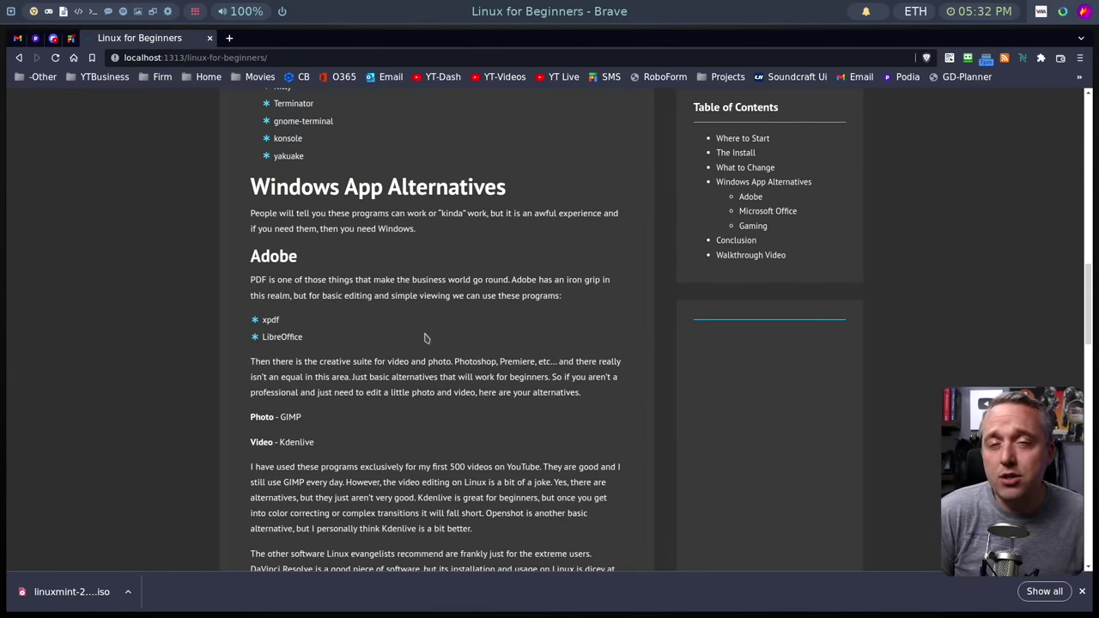
scroll(426, 338, "down", 1)
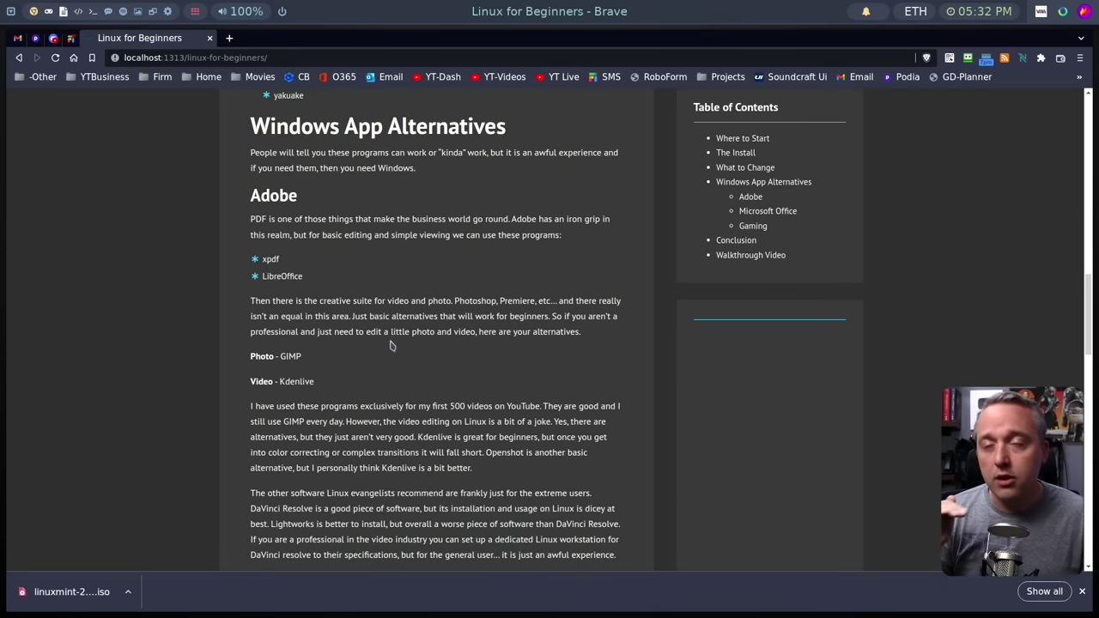
scroll(386, 354, "down", 4)
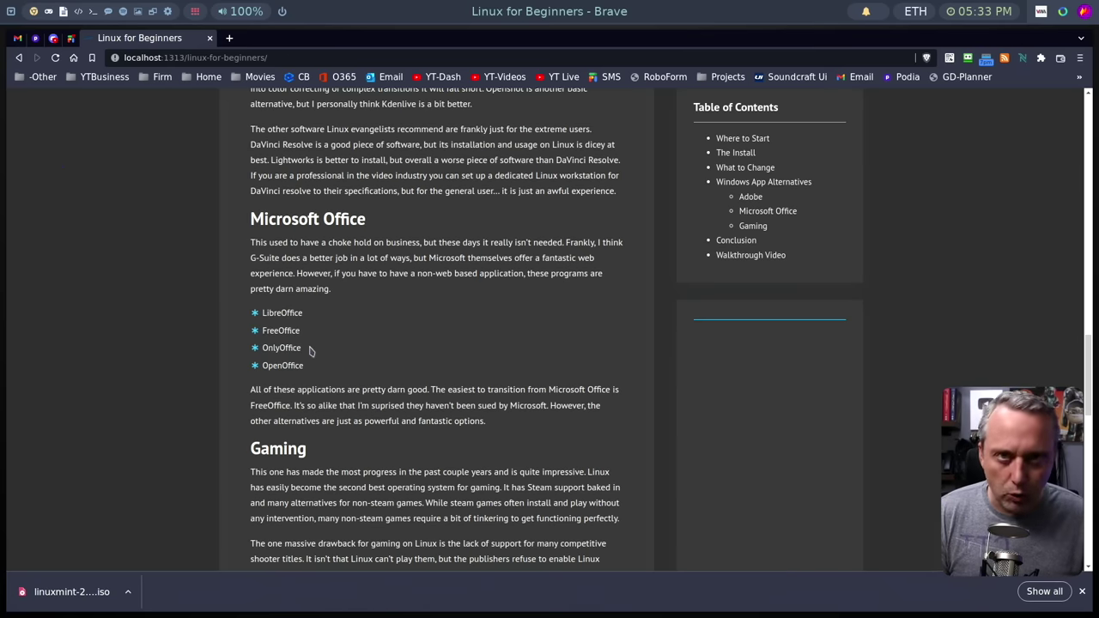
scroll(313, 335, "down", 2)
scroll(376, 343, "down", 3)
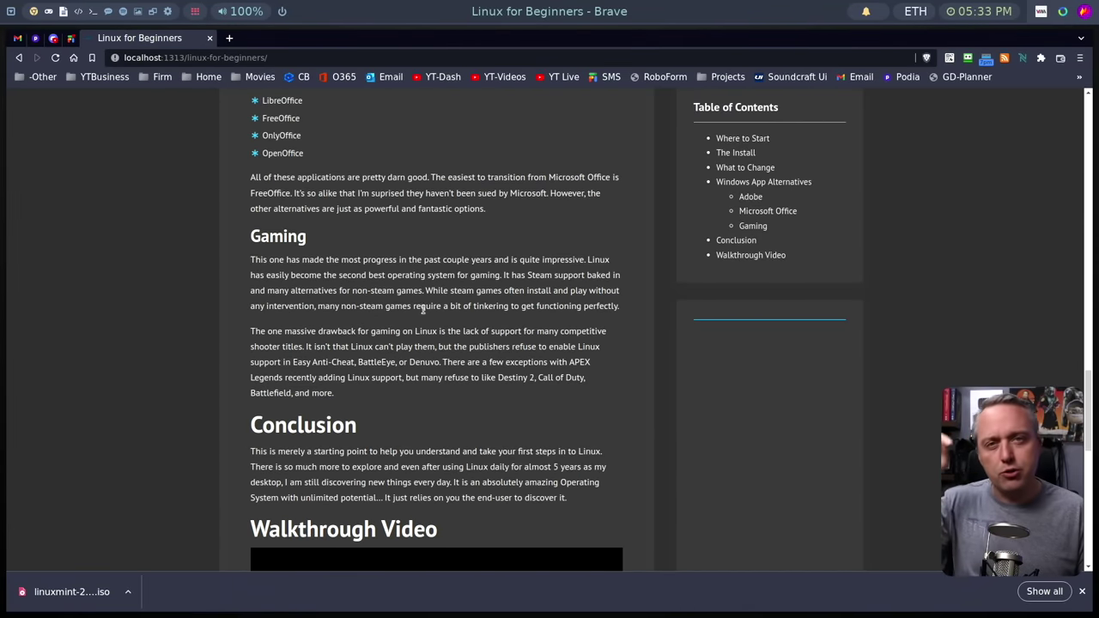
scroll(432, 338, "up", 10)
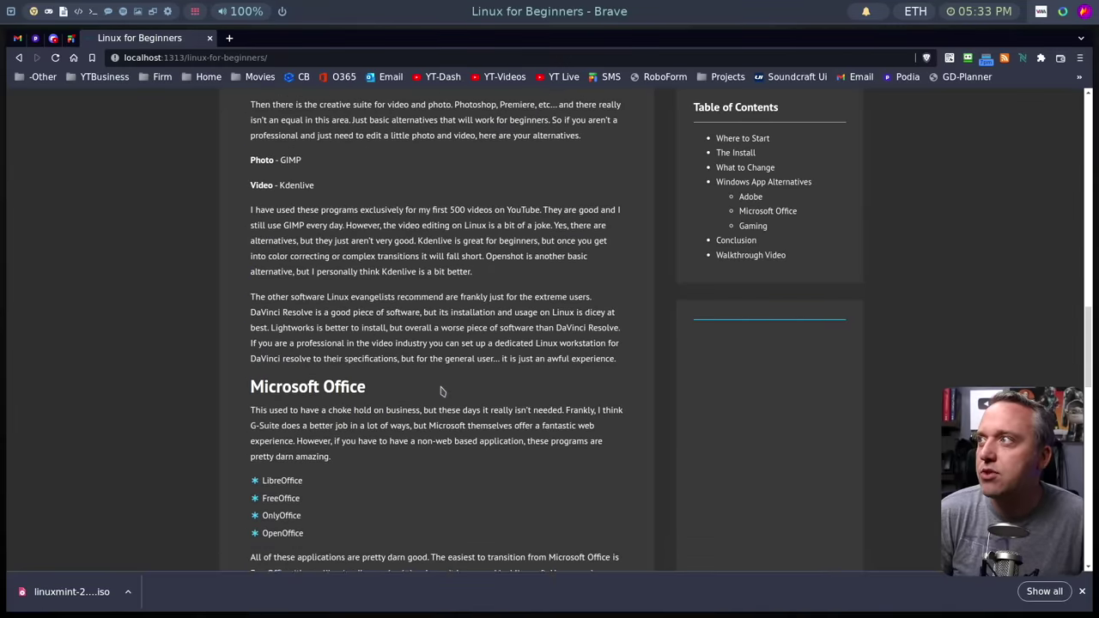
scroll(442, 386, "up", 15)
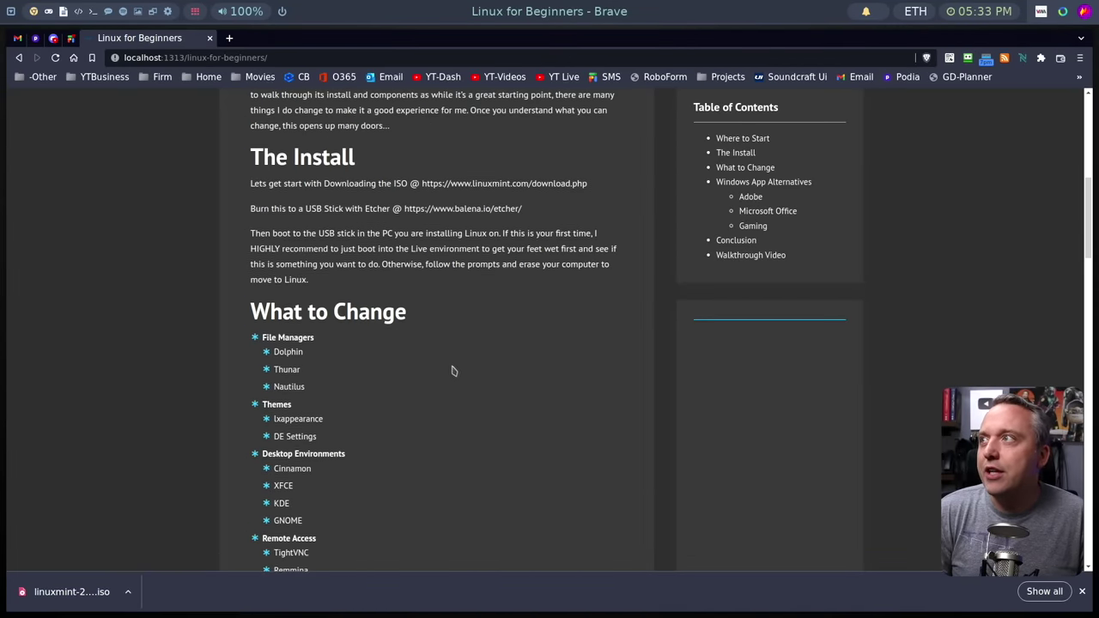
Open the linuxmint.com/download.php link, then load balena.io/etcher in a new tab.
left_click(503, 367)
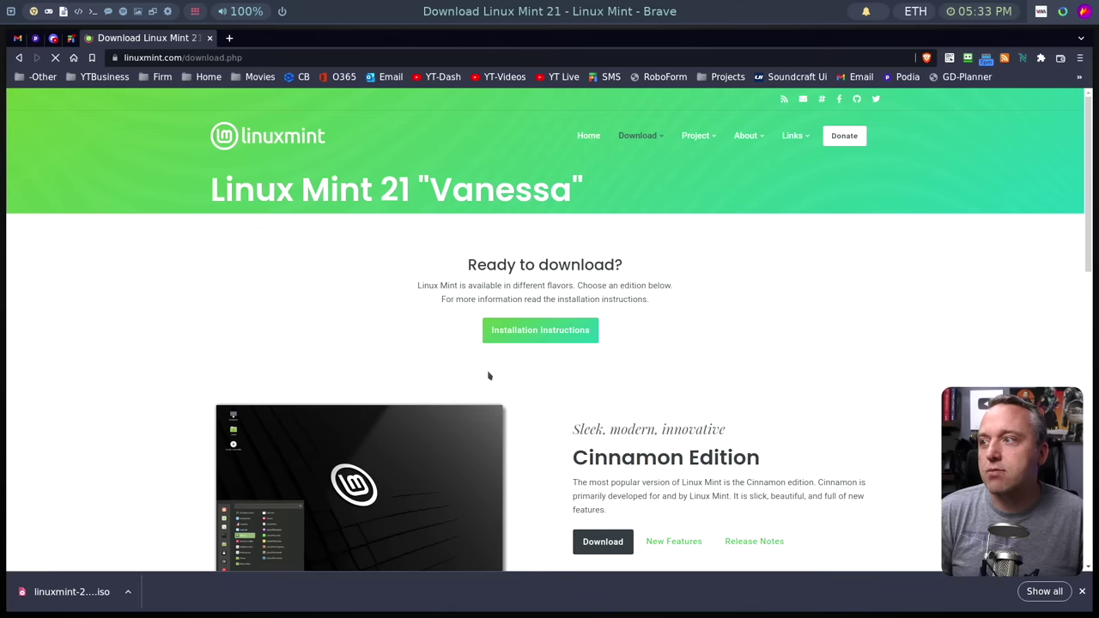
scroll(431, 434, "down", 3)
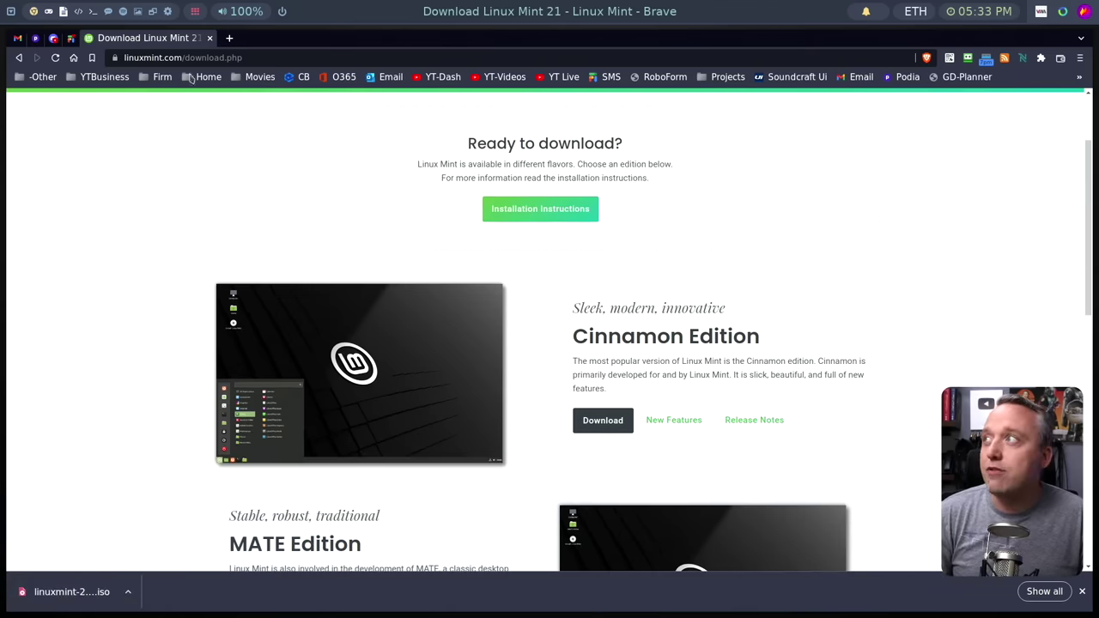
left_click(229, 38)
type("balena.io/etcher")
key("Return")
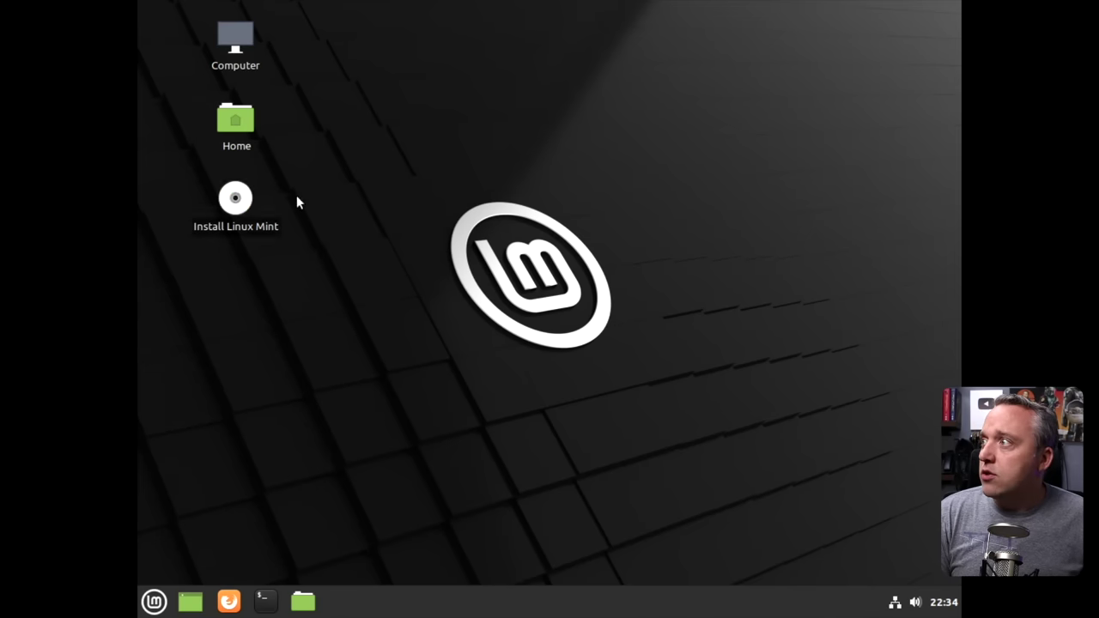
Open a Terminal, enlarge its text, and clear the screen.
left_click(265, 601)
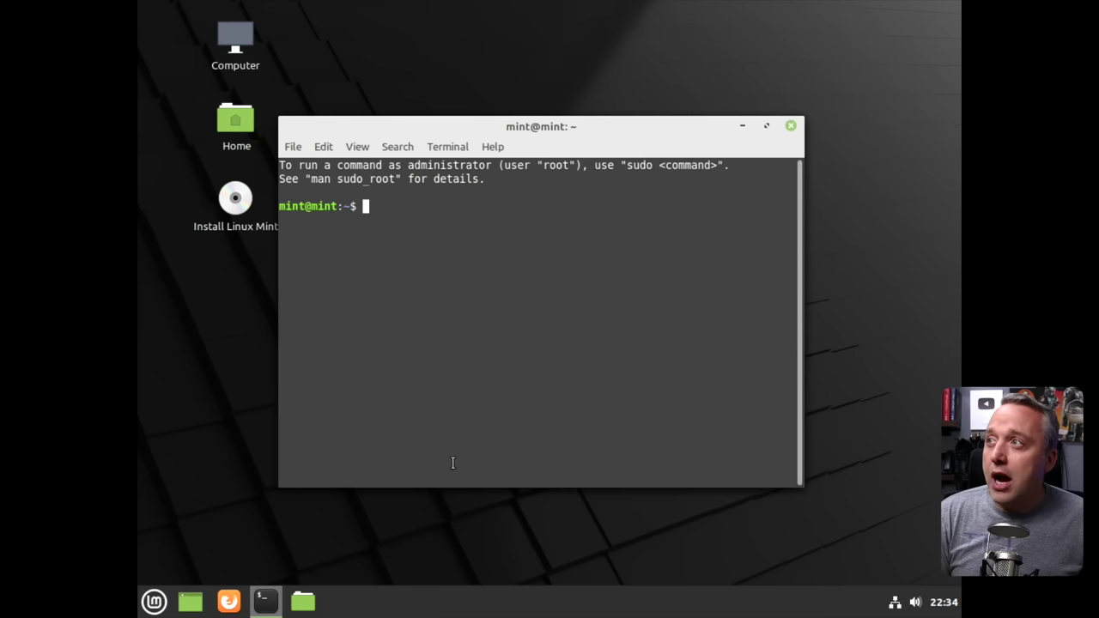
type("==")
key("ctrl+plus")
key("ctrl+plus")
key("ctrl+plus")
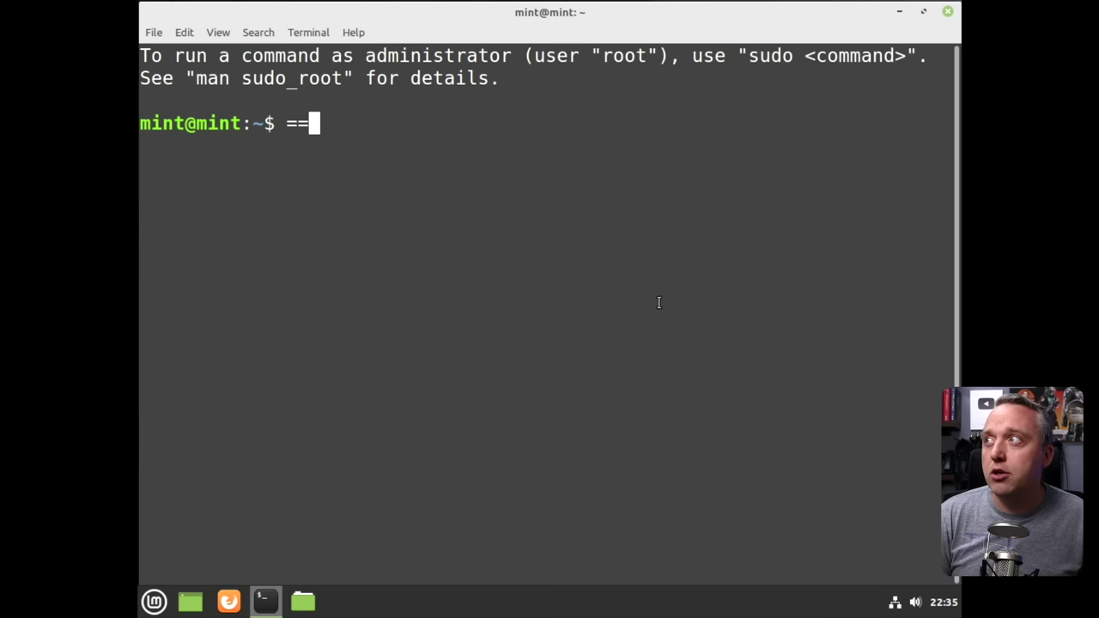
key("BackSpace")
key("BackSpace")
type("clear")
key("Return")
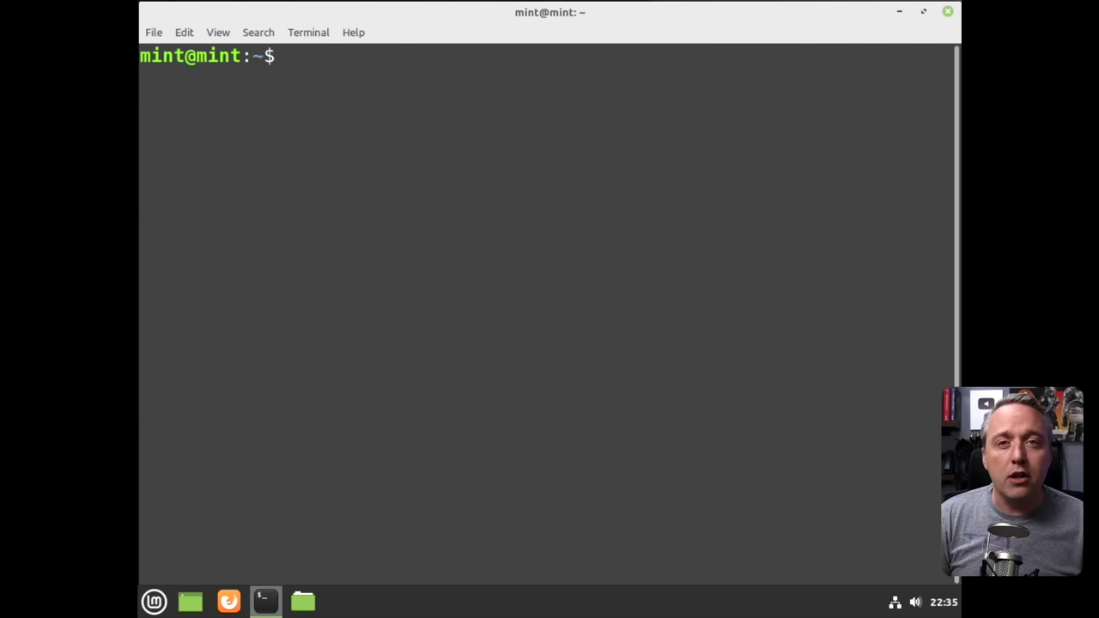
Install neofetch with sudo apt, run it to show the Linux Mint 20.2 system info, then exit.
type("sudo apt install ne")
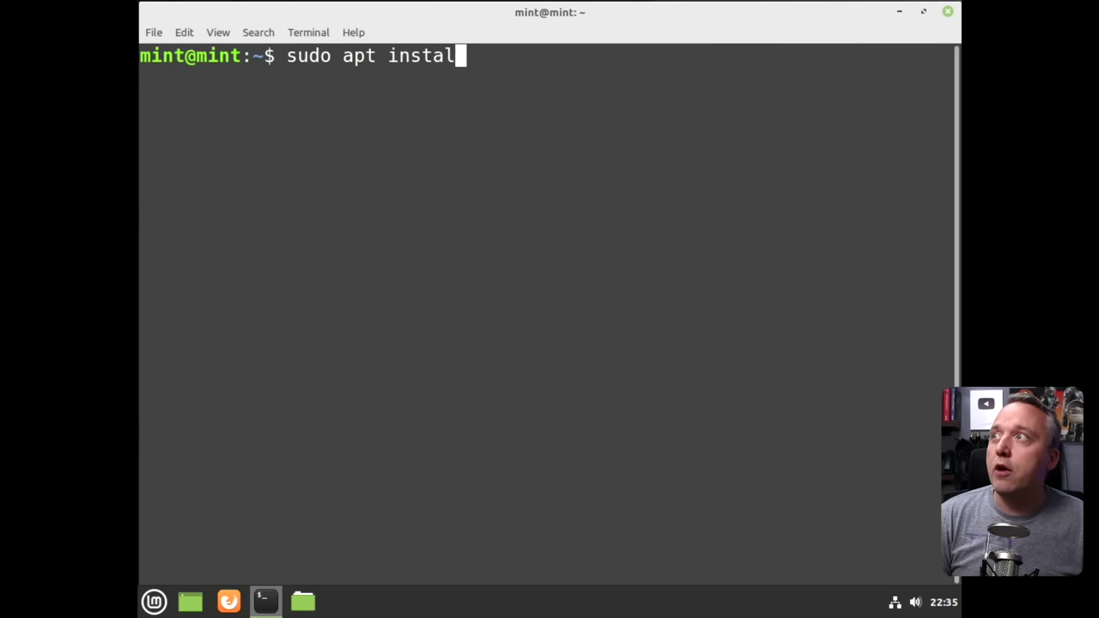
type("ofetch")
key("Return")
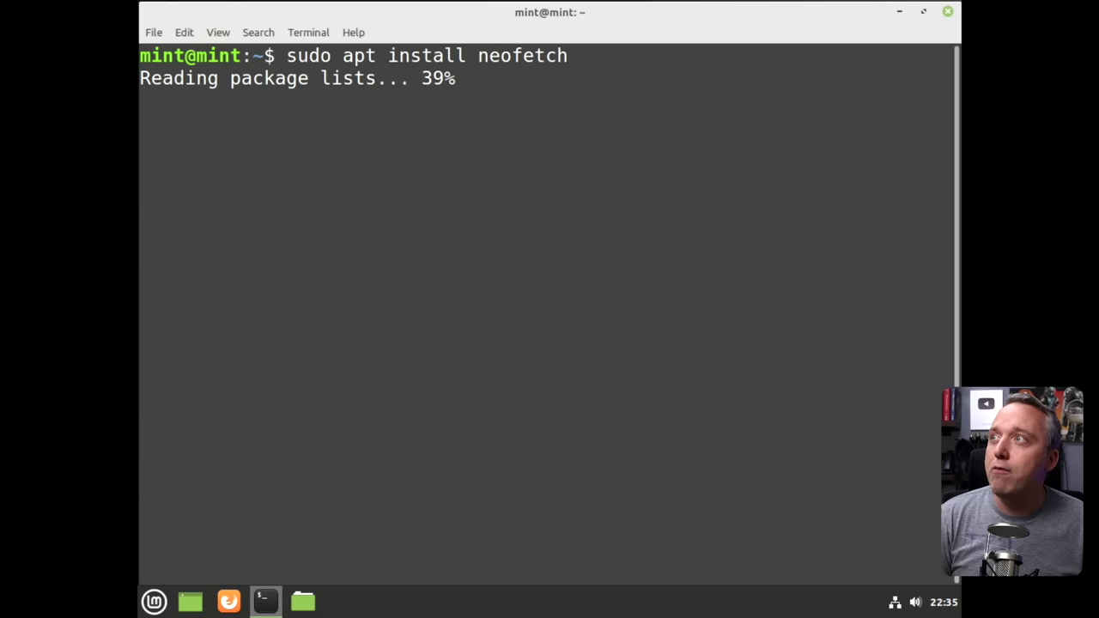
type("neofetch")
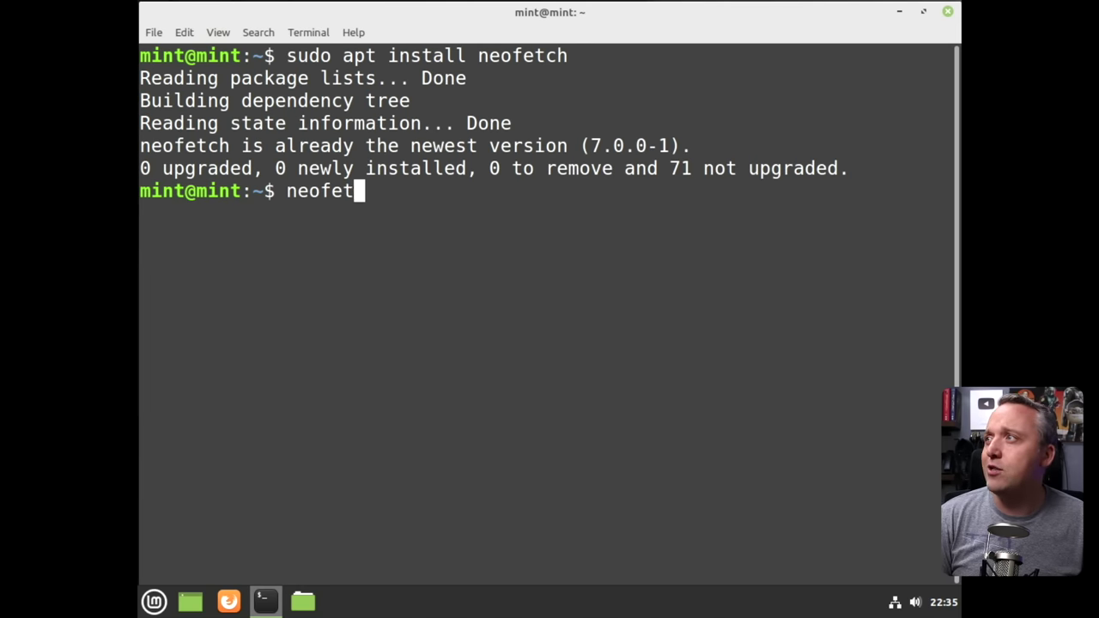
key("Return")
type("exit")
key("Return")
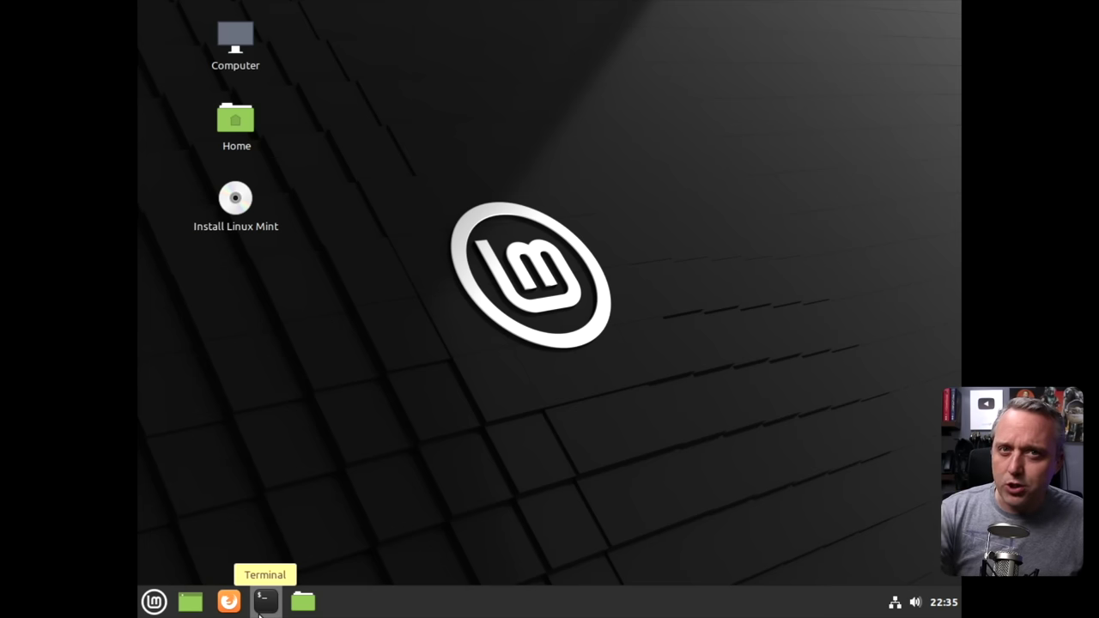
Open Nemo at the root file system, maximize it, and select the usr, root and home folders.
left_click(304, 605)
left_click_drag(541, 106, 624, 103)
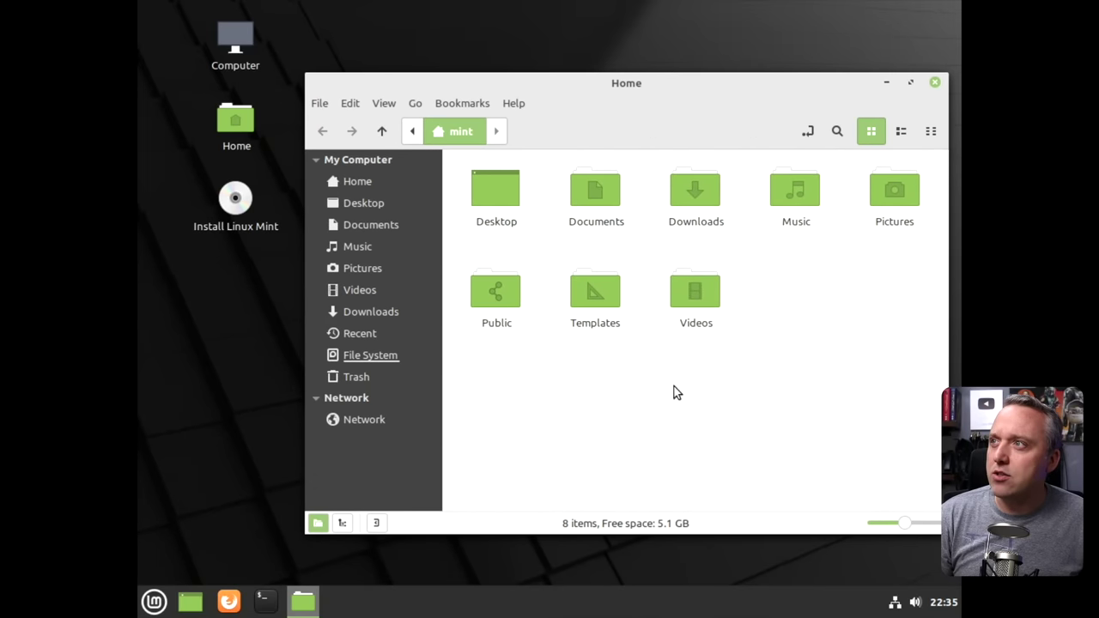
left_click(372, 181)
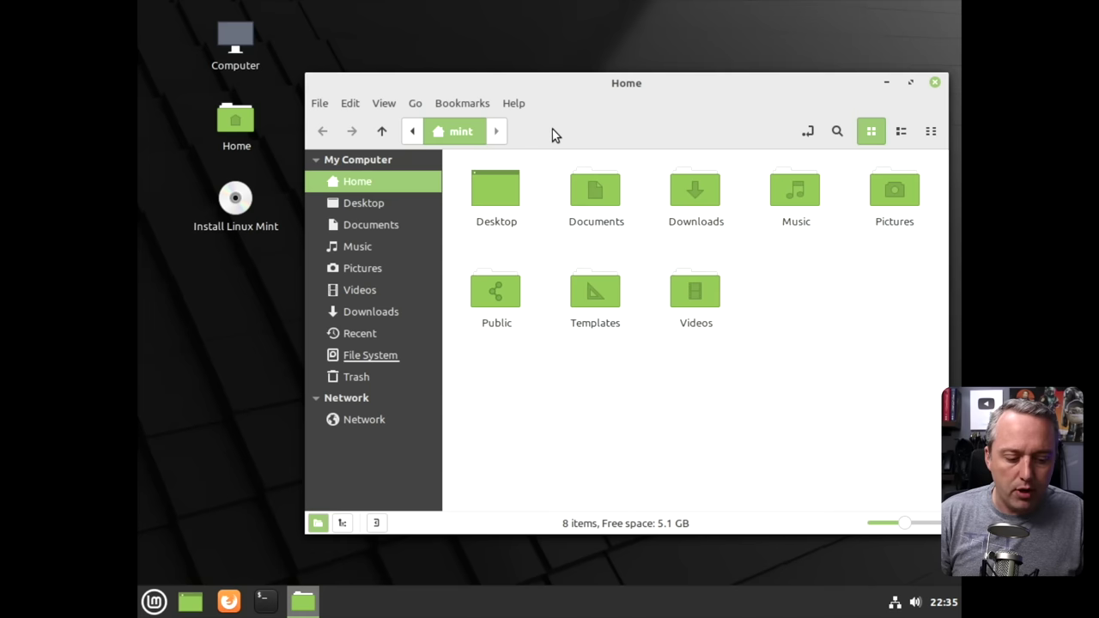
key("ctrl+l")
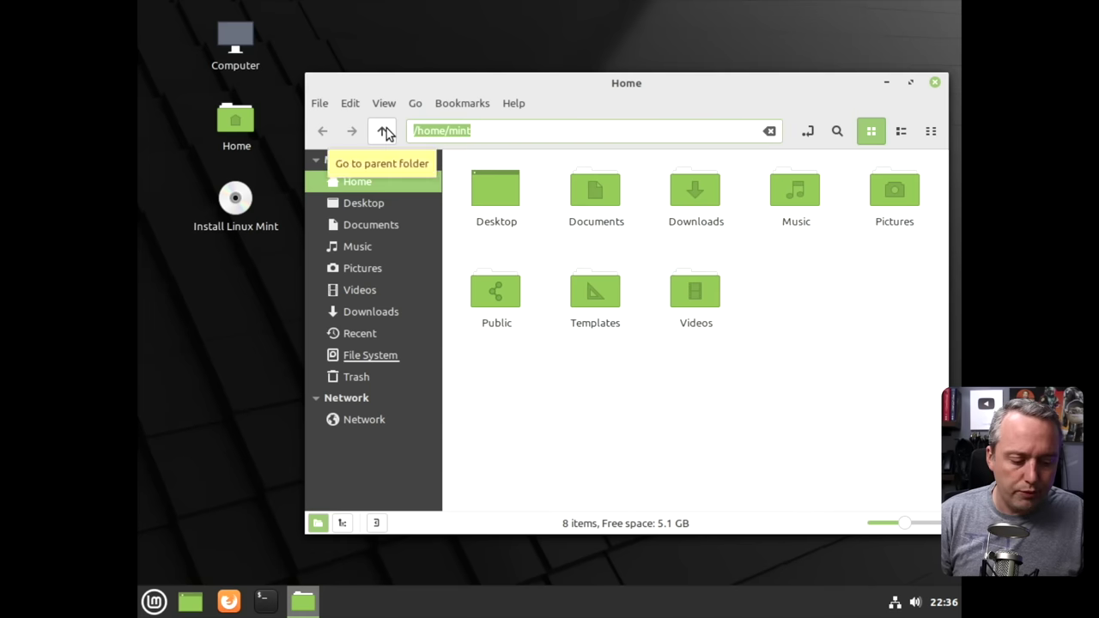
left_click(385, 132)
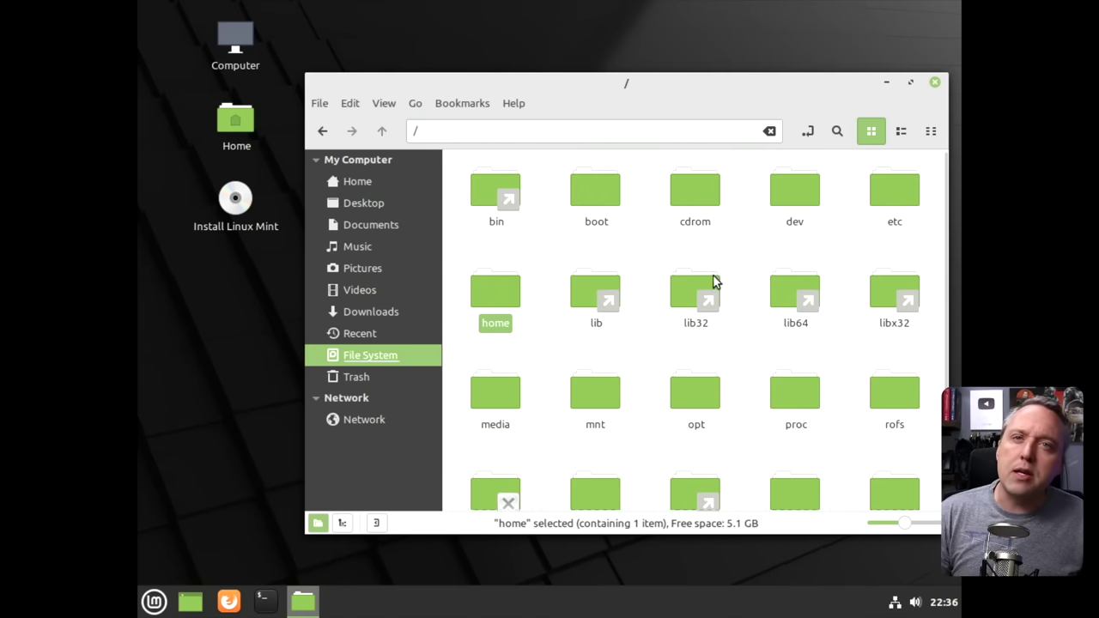
double_click(703, 86)
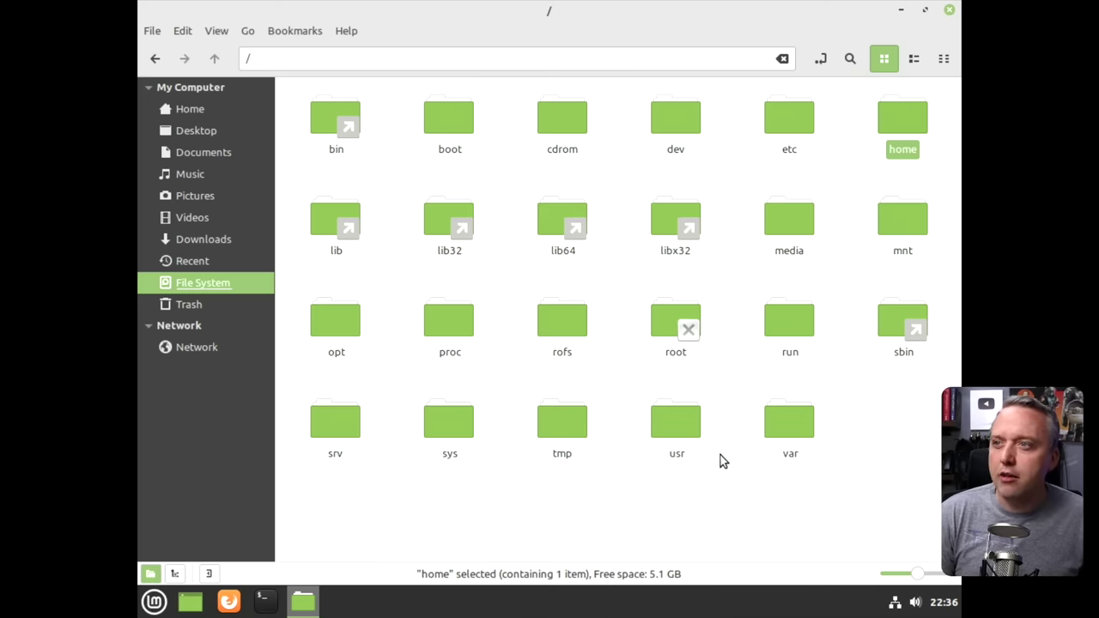
left_click(677, 436)
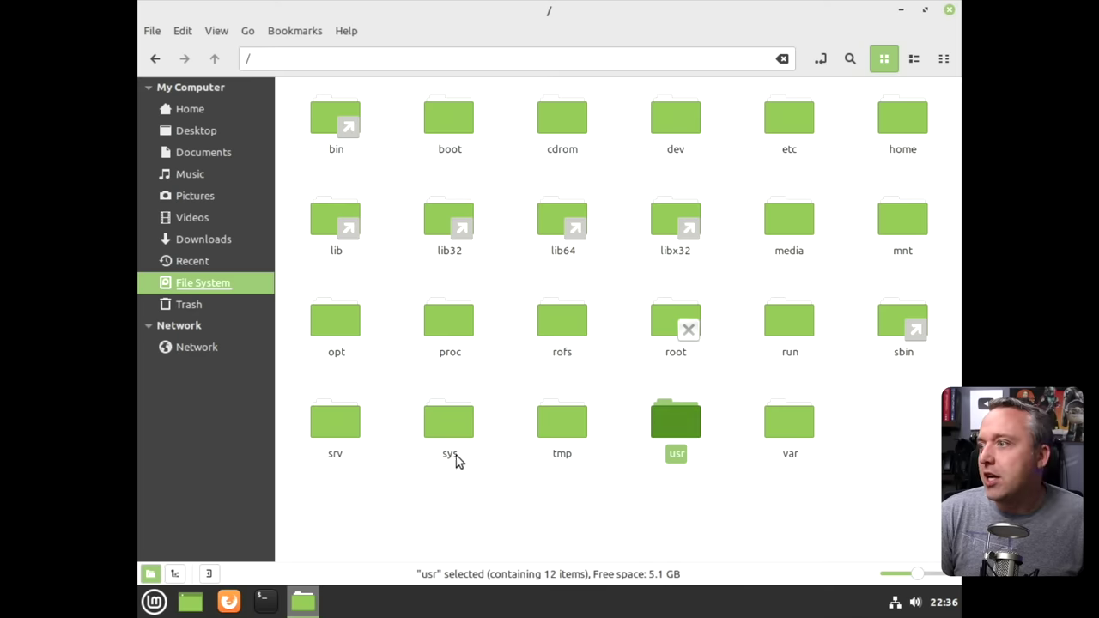
left_click(677, 327)
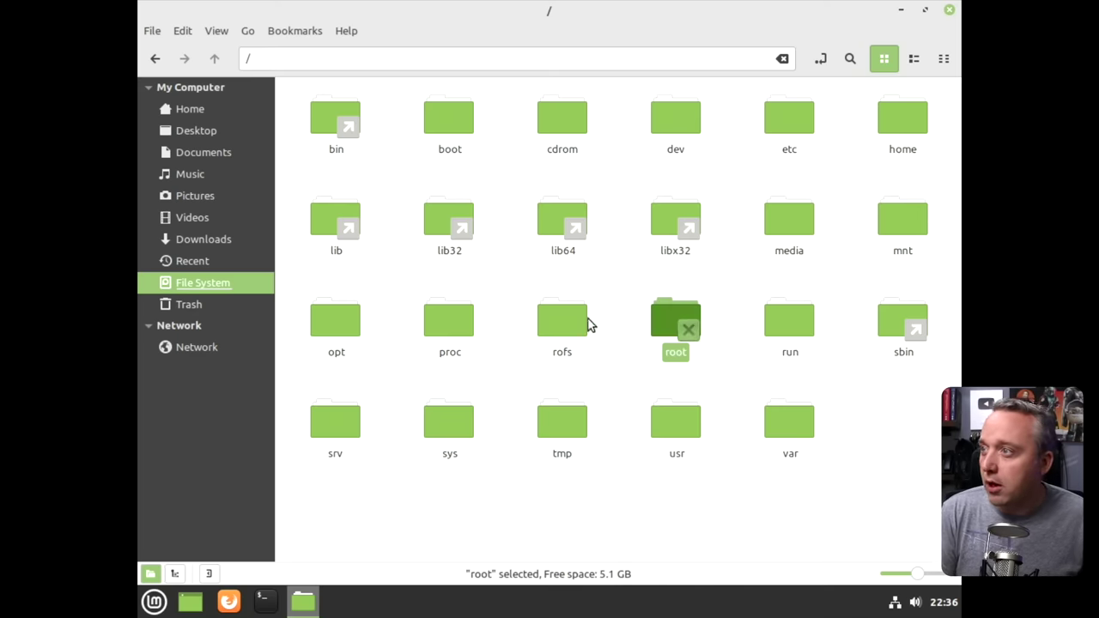
left_click(905, 120)
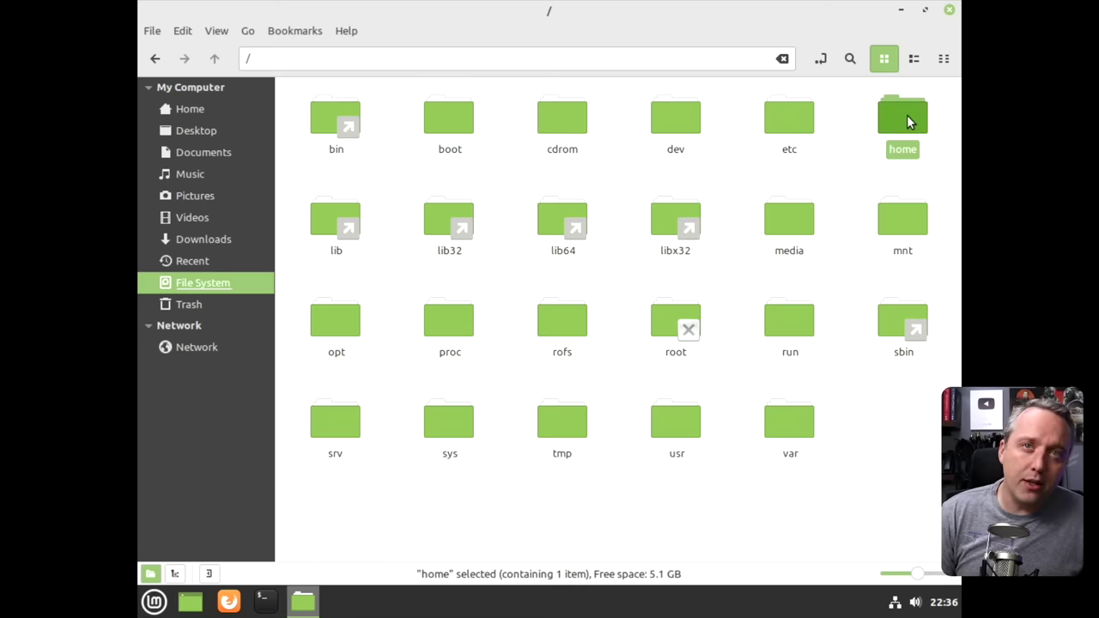
Open home, the mint folder and Downloads, then return to / via the location bar.
double_click(907, 119)
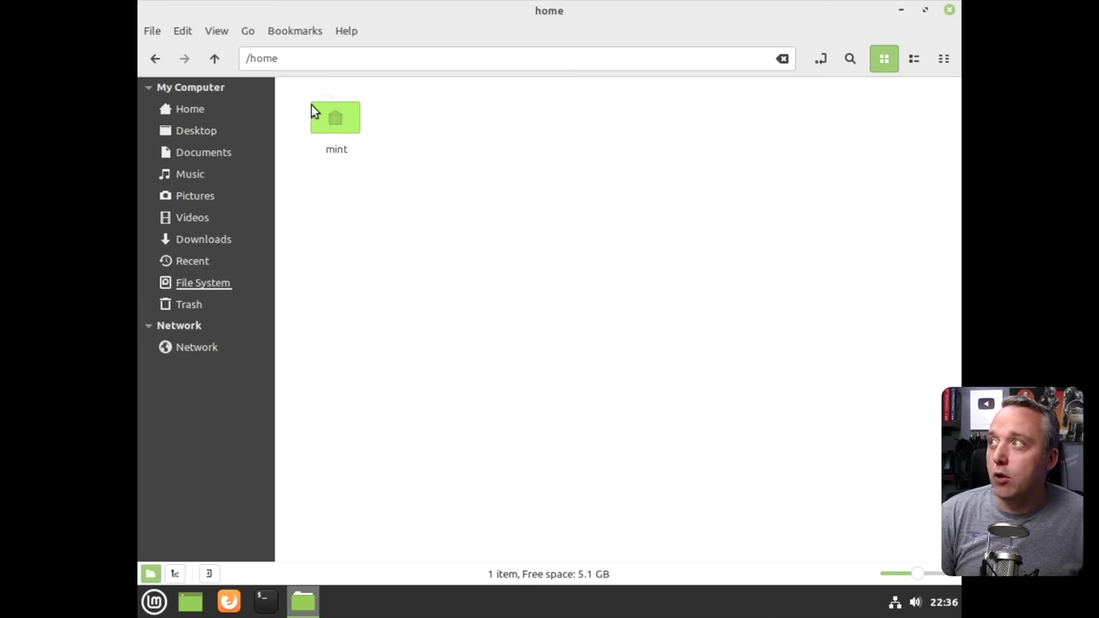
double_click(344, 112)
double_click(558, 131)
left_click_drag(423, 57, 249, 58)
type("/")
key("Return")
Select the etc, dev, boot and bin folders in turn, then open /bin.
left_click(784, 127)
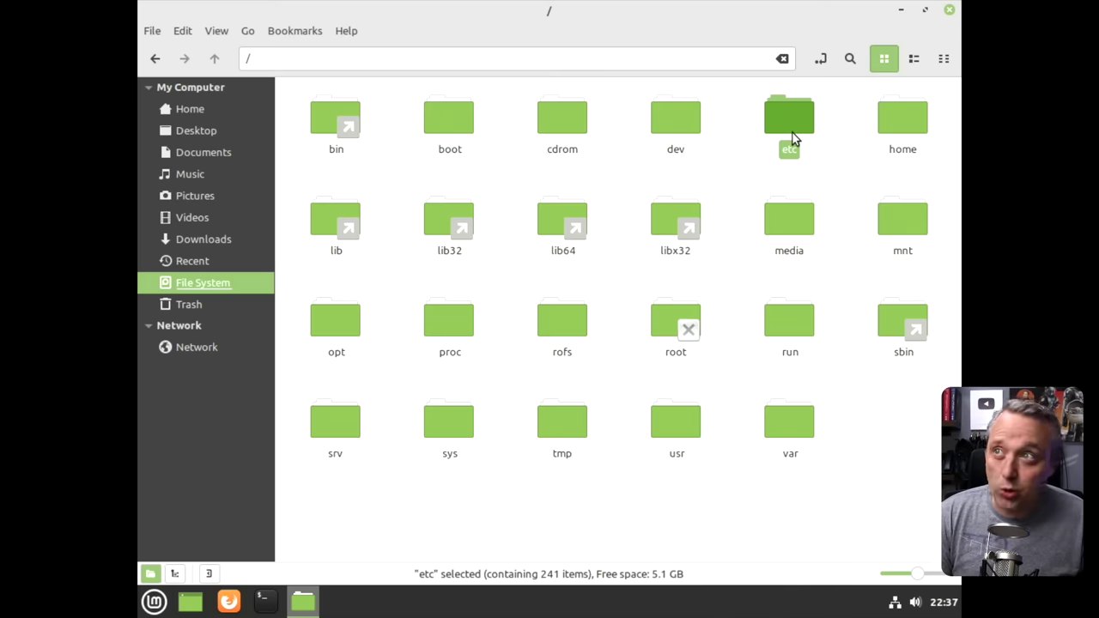
left_click(672, 116)
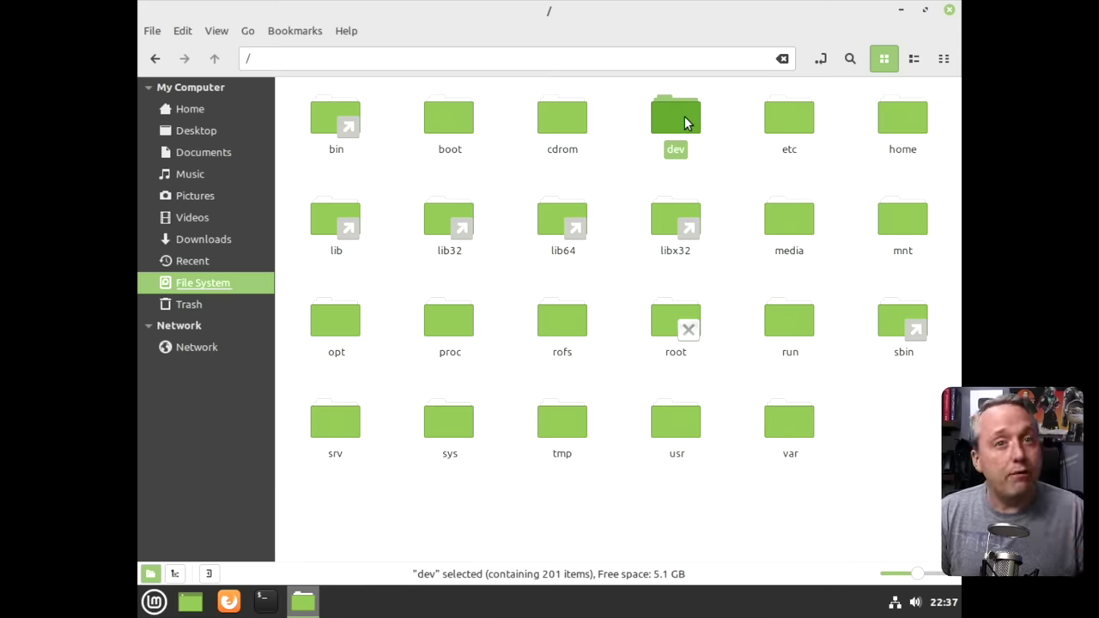
left_click(440, 127)
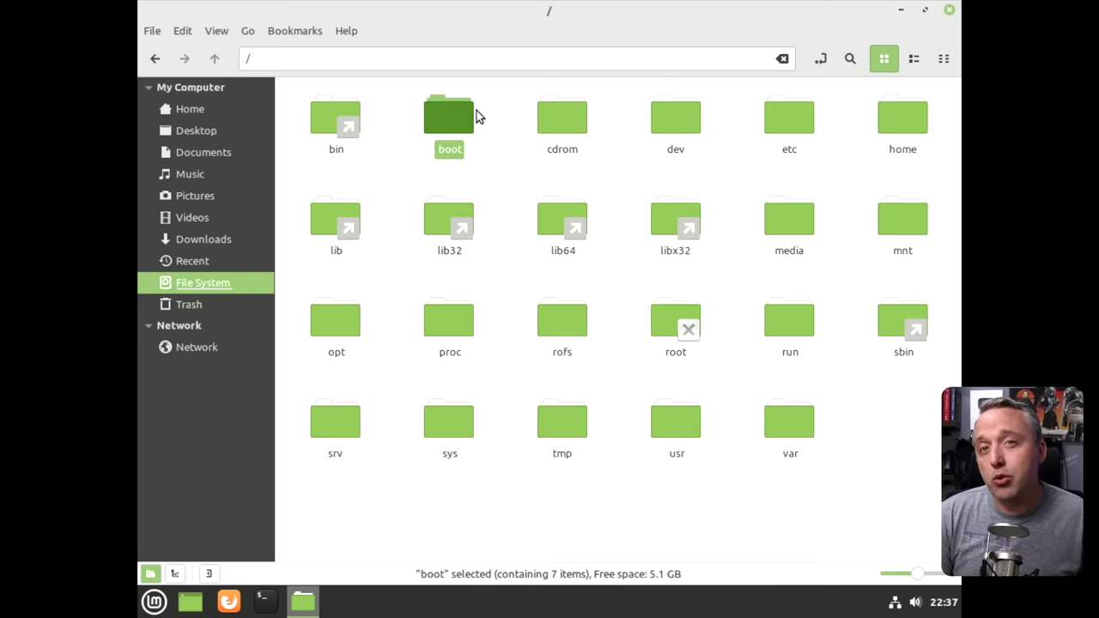
left_click(324, 122)
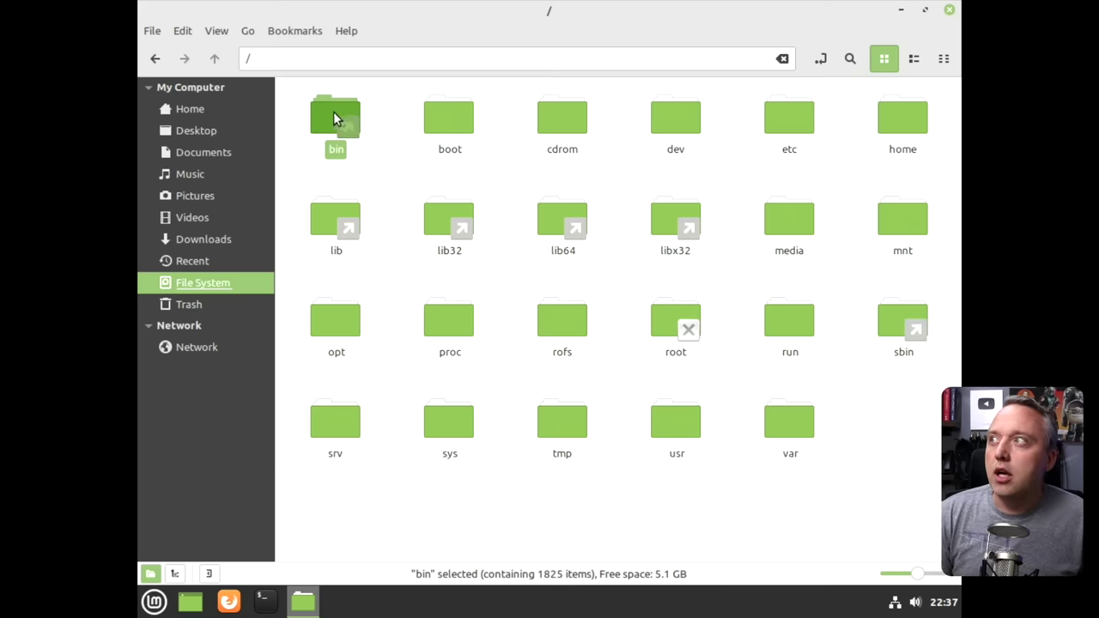
double_click(333, 119)
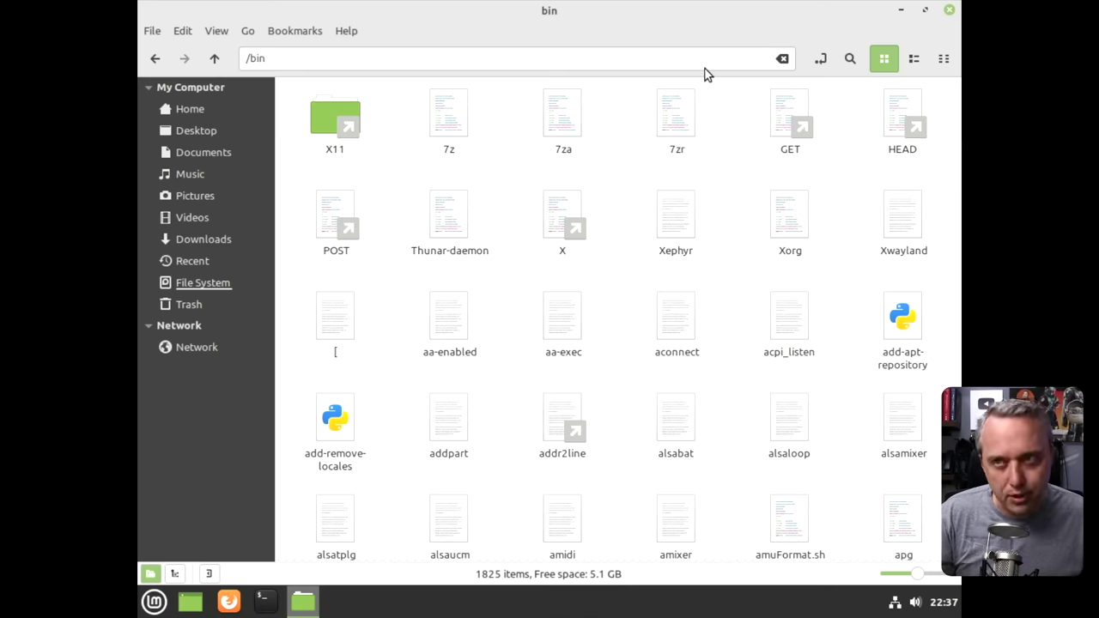
Enter /home in the location bar and open the mint home folder.
left_click(336, 61)
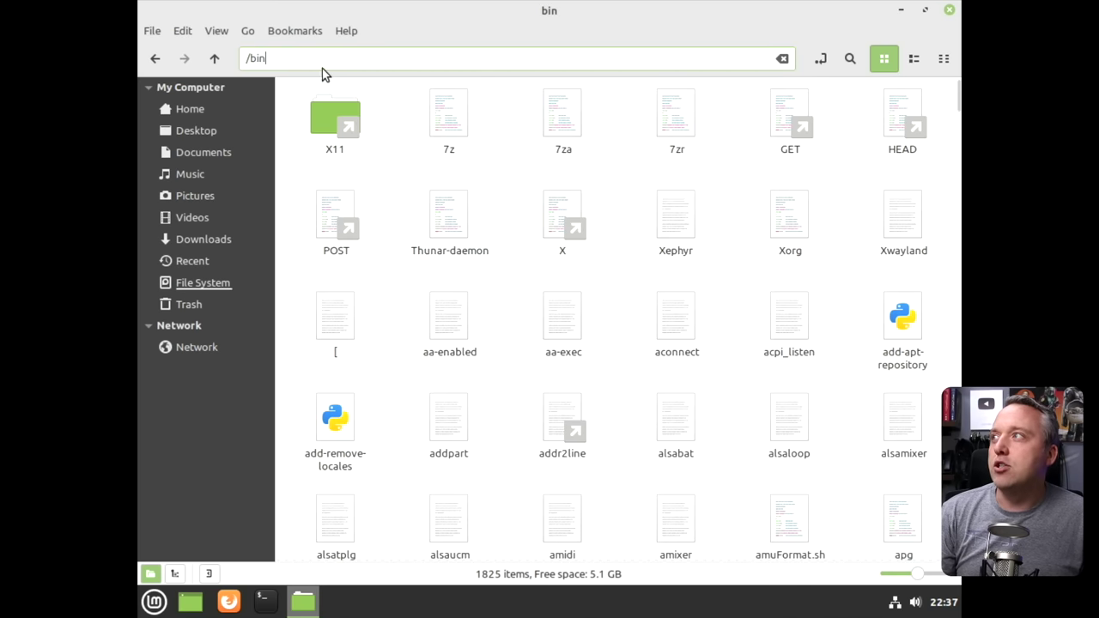
left_click_drag(305, 59, 249, 58)
key("BackSpace")
type("/home")
key("Return")
double_click(340, 126)
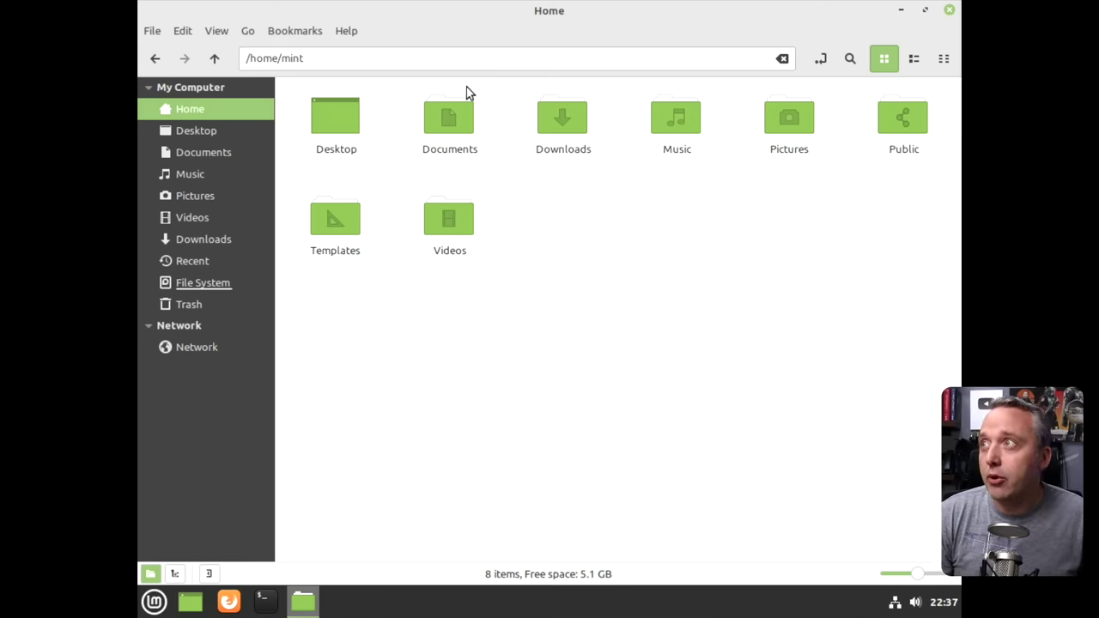
Append .config to the path to view /home/mint/.config, return Home, and close Nemo.
left_click(433, 62)
type(".config")
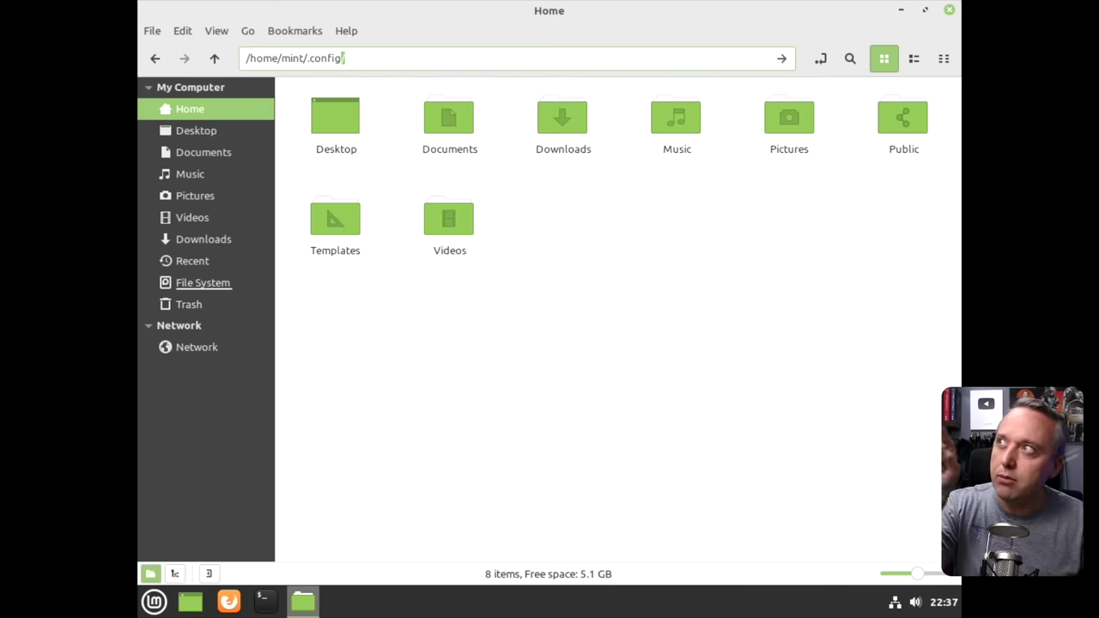
key("Return")
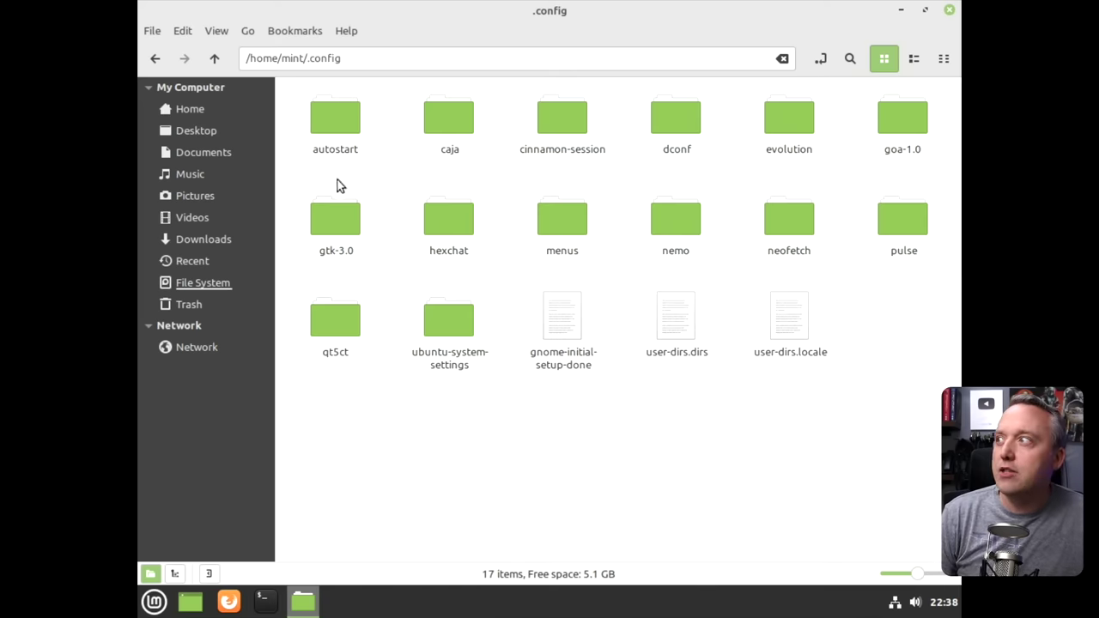
left_click(178, 111)
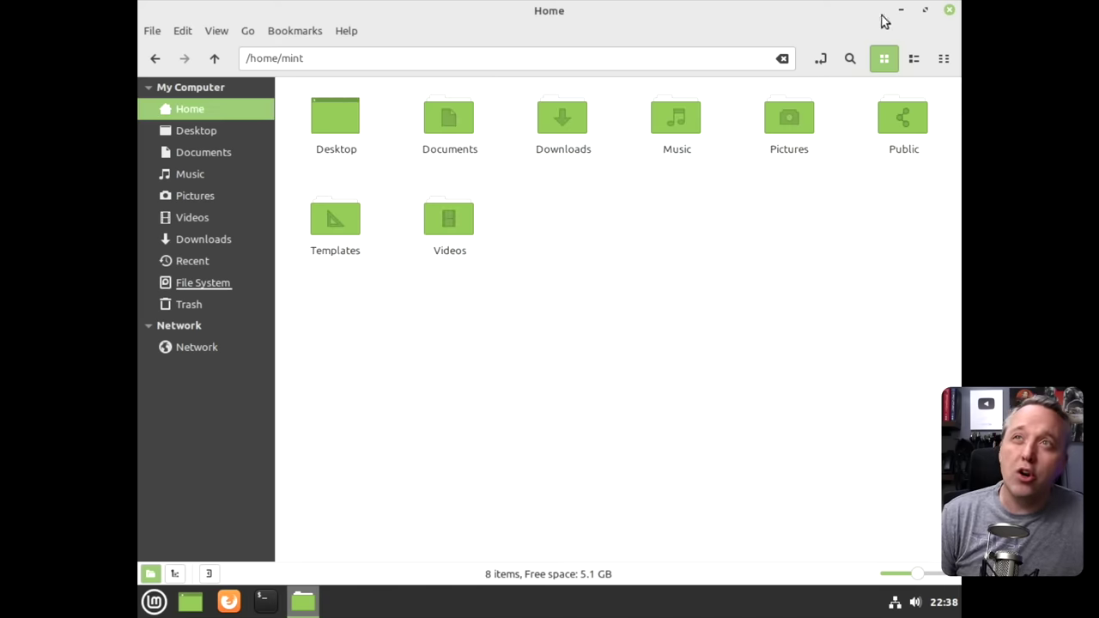
left_click(950, 11)
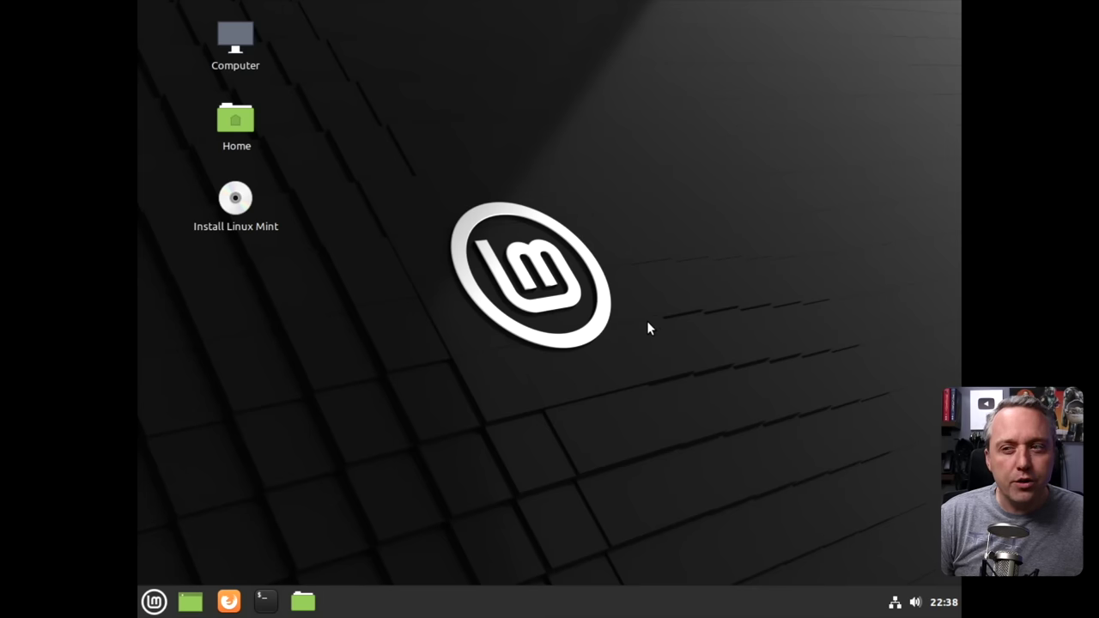
Launch System Settings from the Menu favourites and drag its window into position.
left_click(154, 602)
left_click(179, 309)
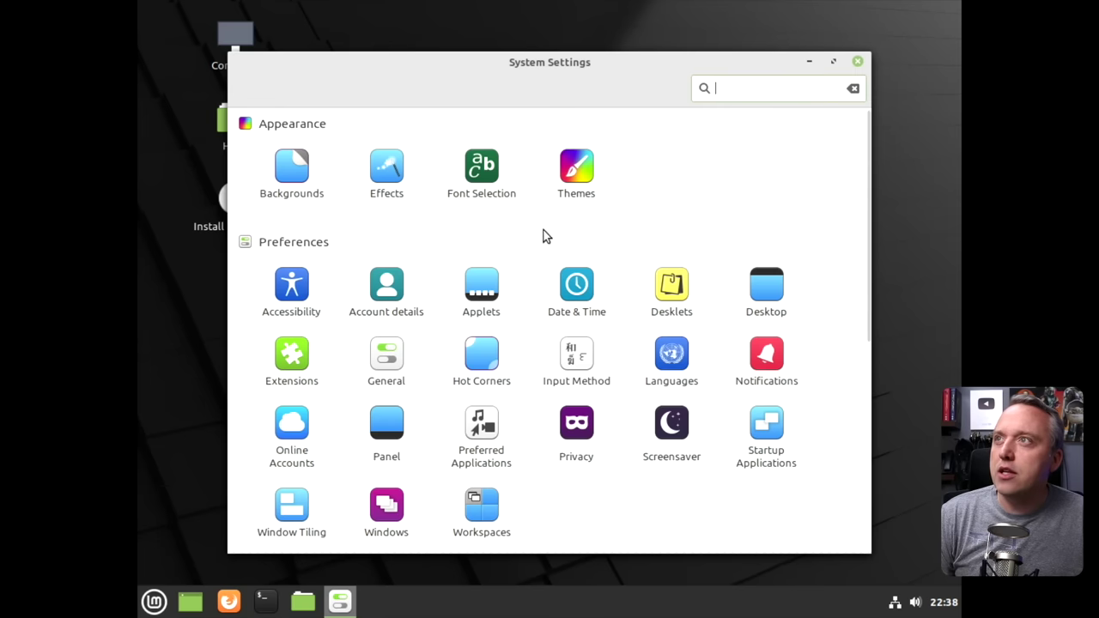
left_click_drag(565, 67, 611, 30)
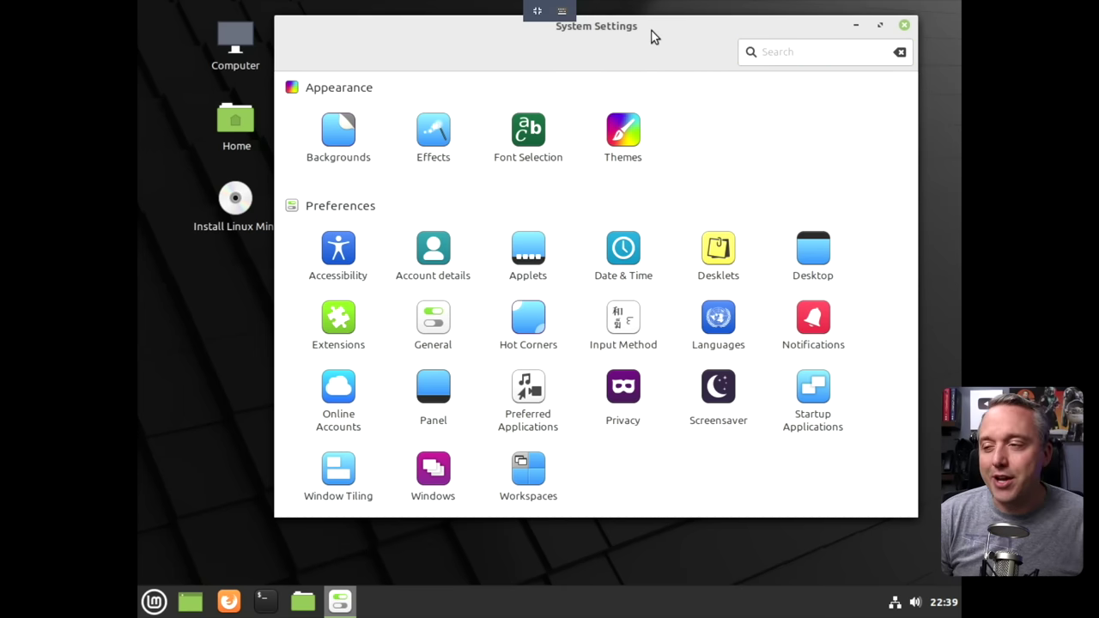
left_click_drag(637, 30, 623, 72)
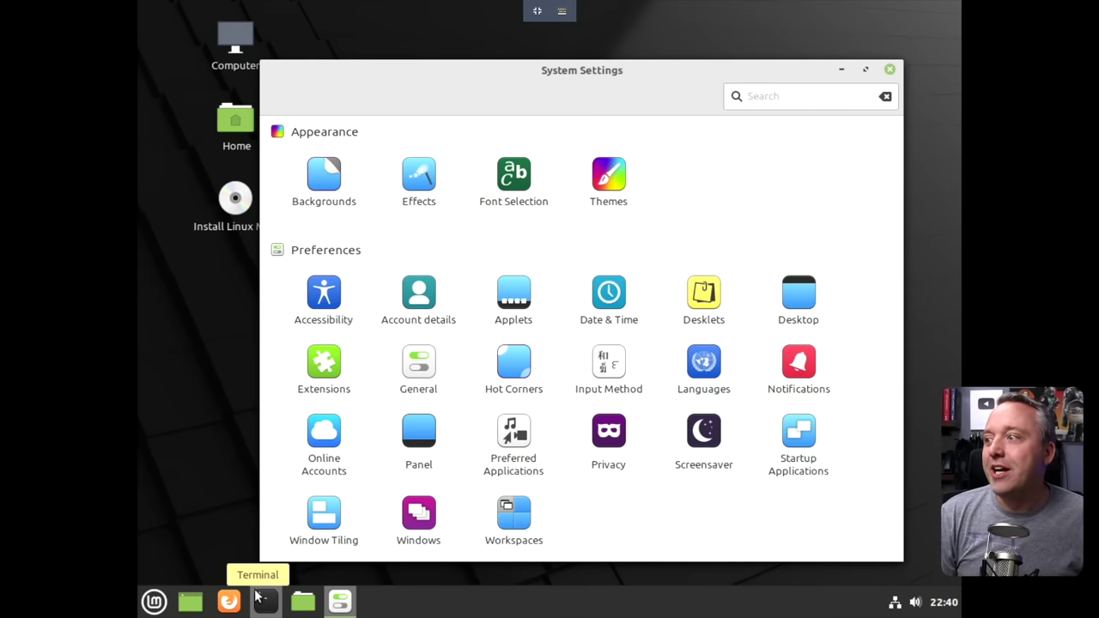
Install the Adapta-Nokto theme from the Themes Add/Remove list.
left_click_drag(616, 72, 594, 66)
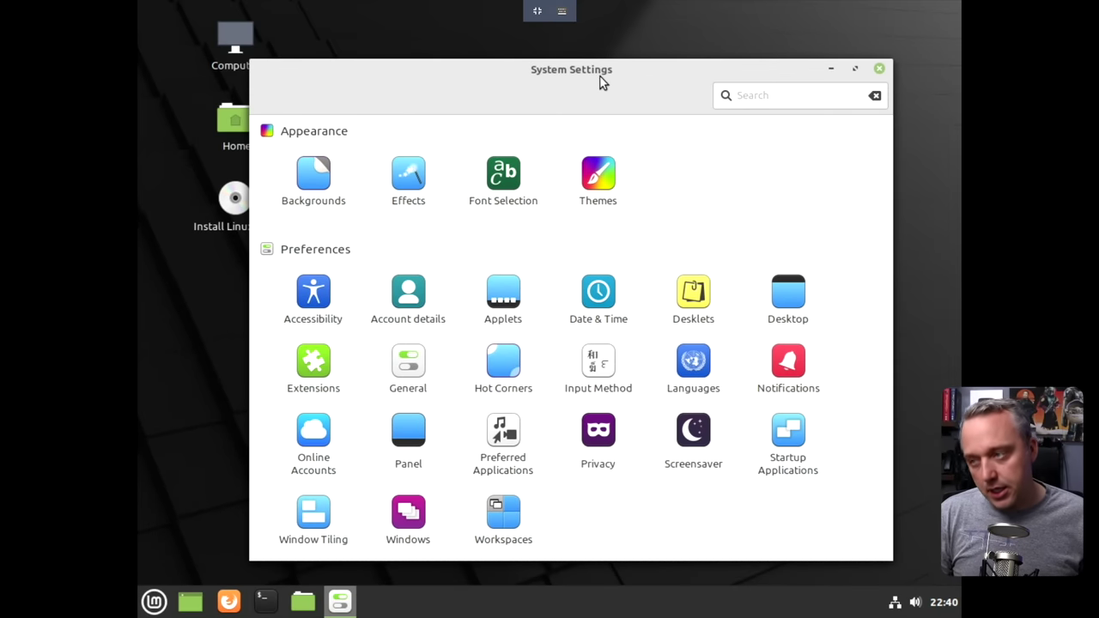
left_click(577, 158)
left_click(553, 103)
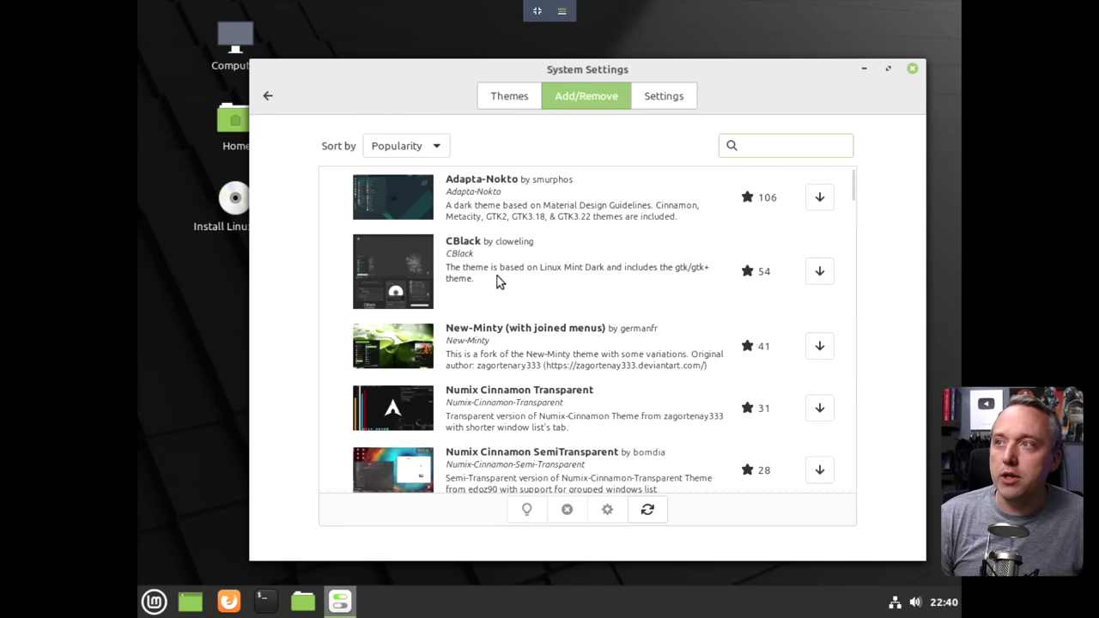
left_click(831, 196)
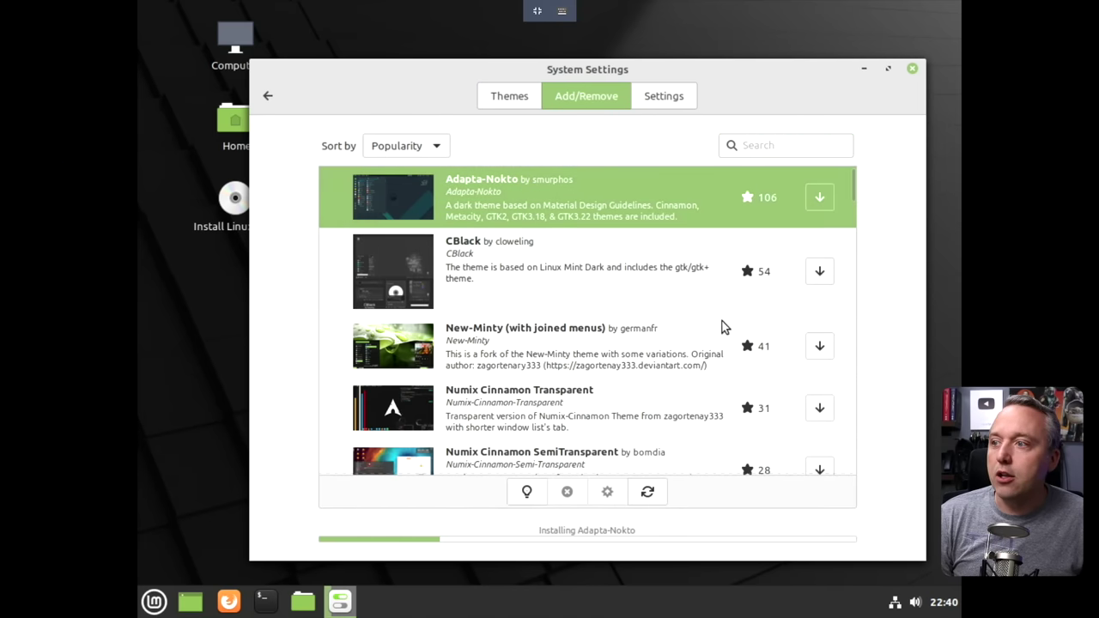
left_click(517, 103)
Set the Controls and Desktop themes to Adapta-Nokto and the Icons to Mint-Y-Dark-Aqua.
left_click(791, 324)
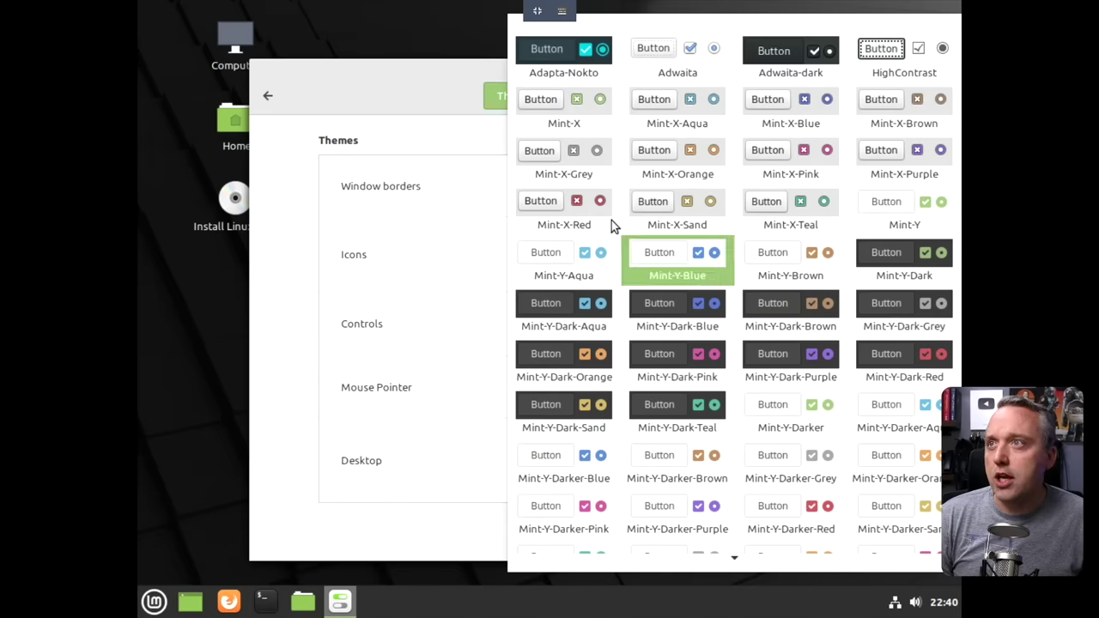
left_click(559, 50)
left_click(766, 250)
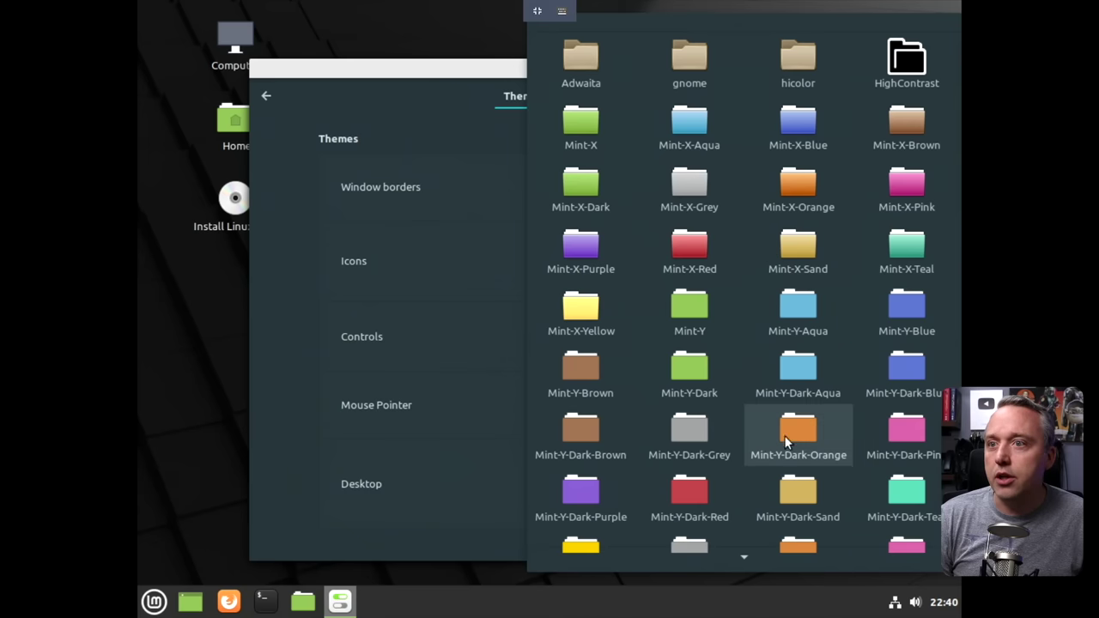
left_click(798, 376)
left_click(791, 182)
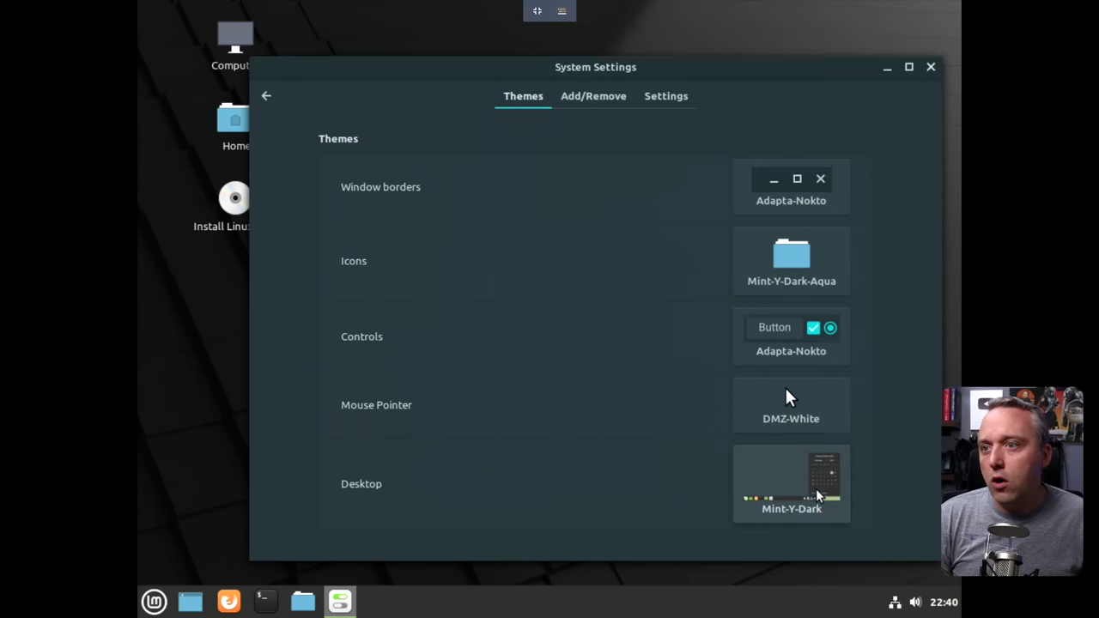
left_click(791, 480)
left_click(601, 78)
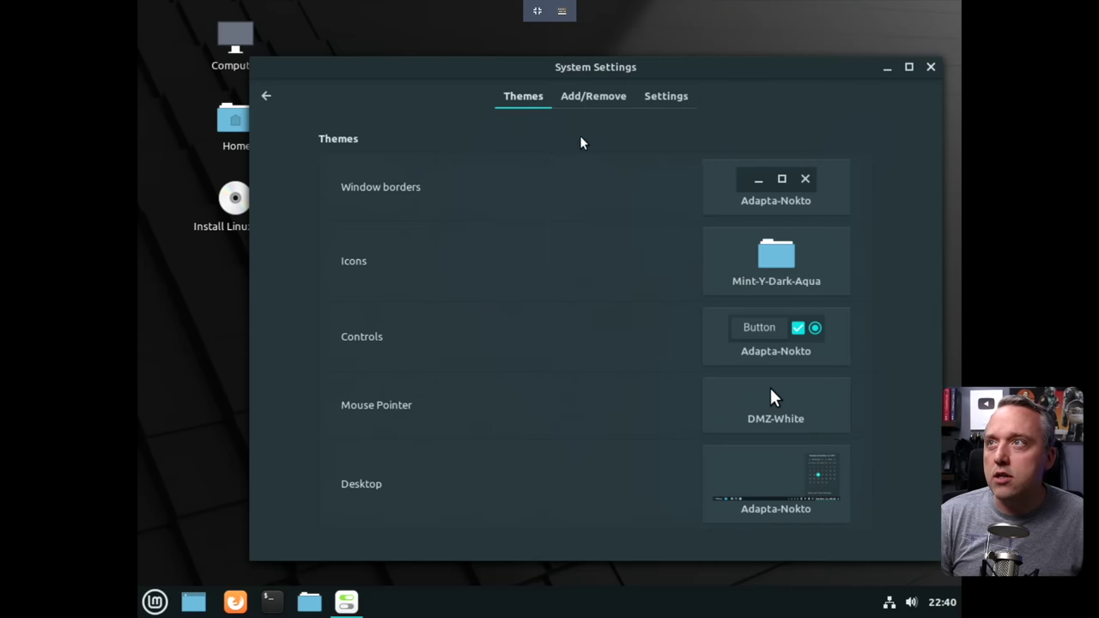
Close System Settings, check the new look in Nemo, then close it.
left_click(933, 69)
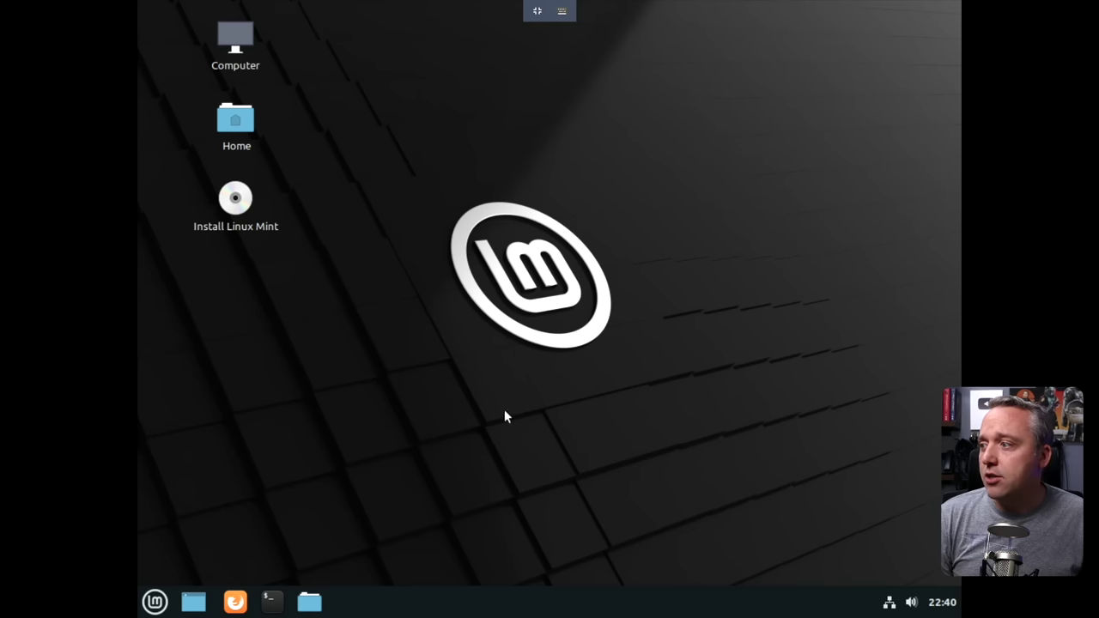
left_click(323, 604)
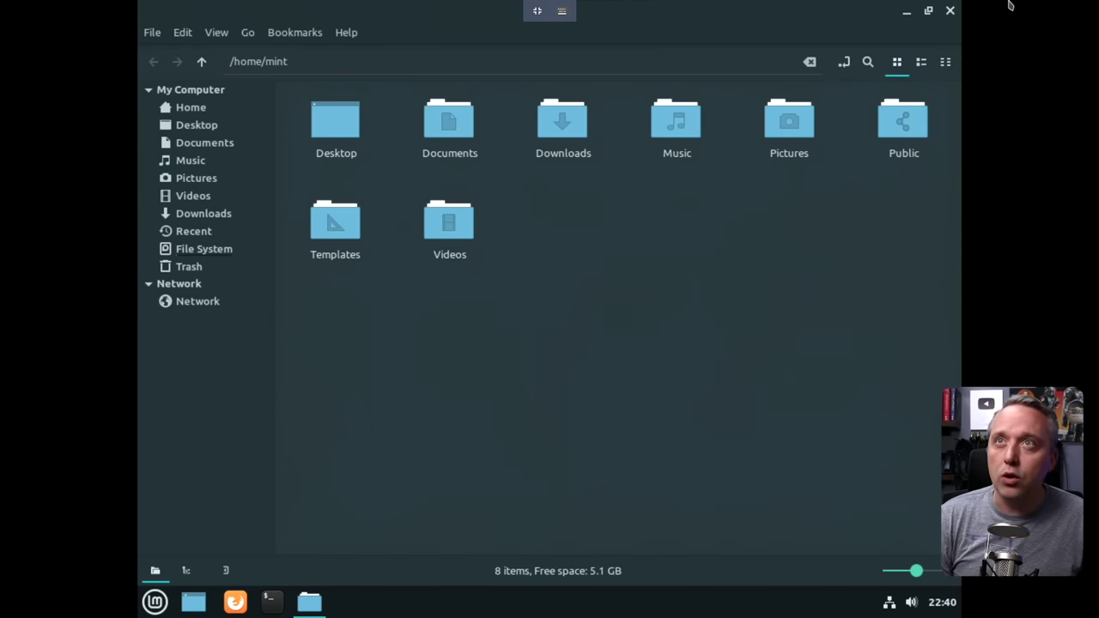
left_click(949, 11)
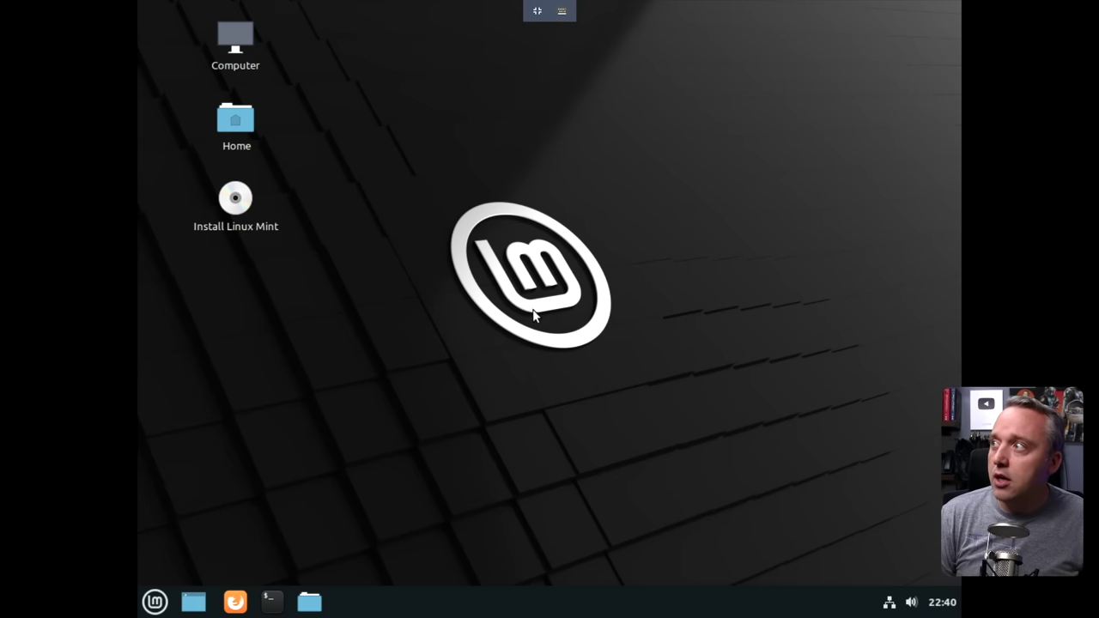
Launch the Linux Mint installer, keep English, and opt to install multimedia codecs.
double_click(234, 215)
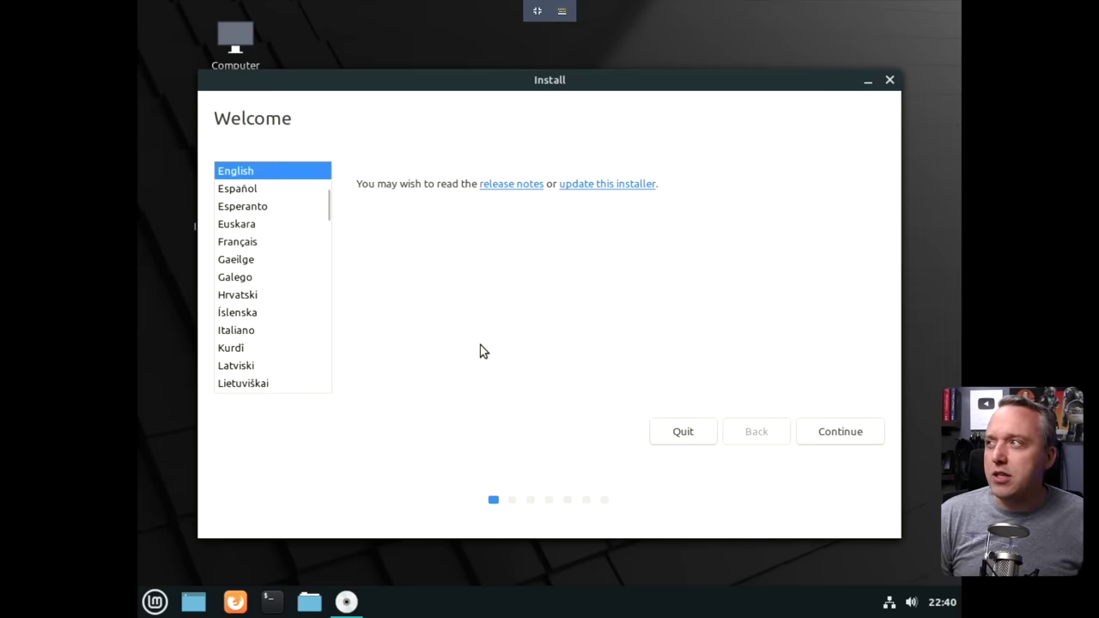
left_click(848, 432)
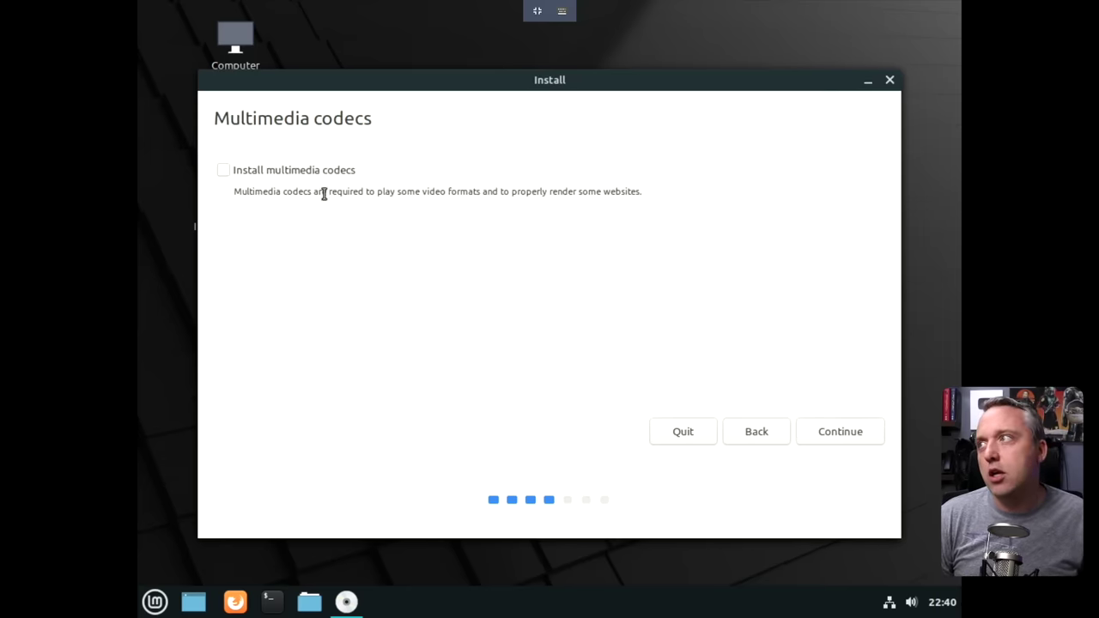
left_click(325, 170)
left_click(863, 441)
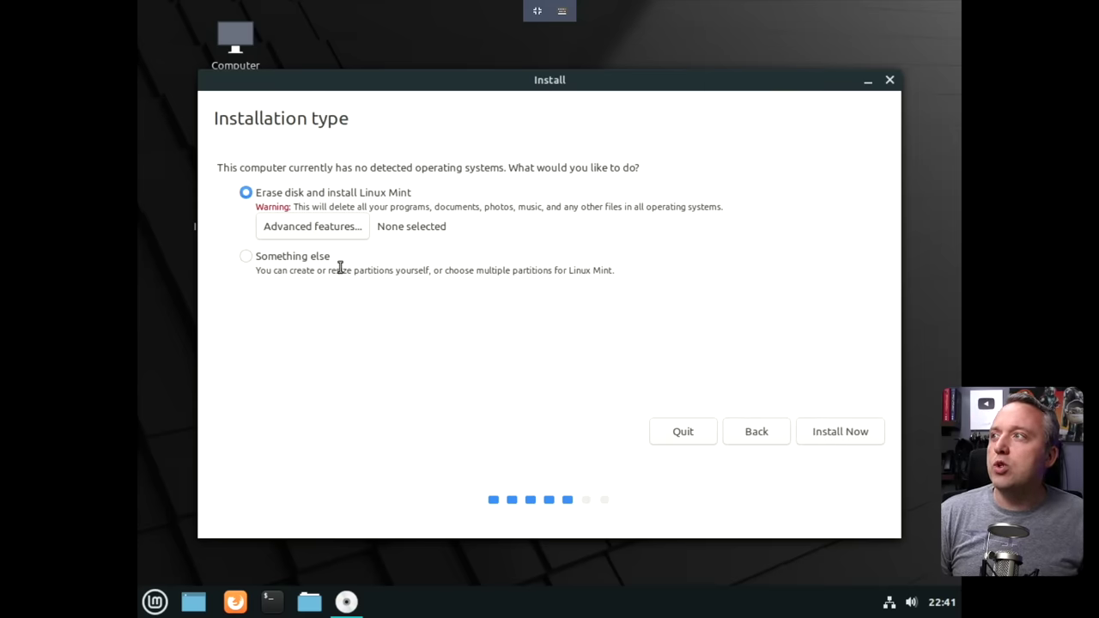
Choose Erase disk and install Linux Mint, start the install, and confirm writing changes to disk.
left_click(294, 259)
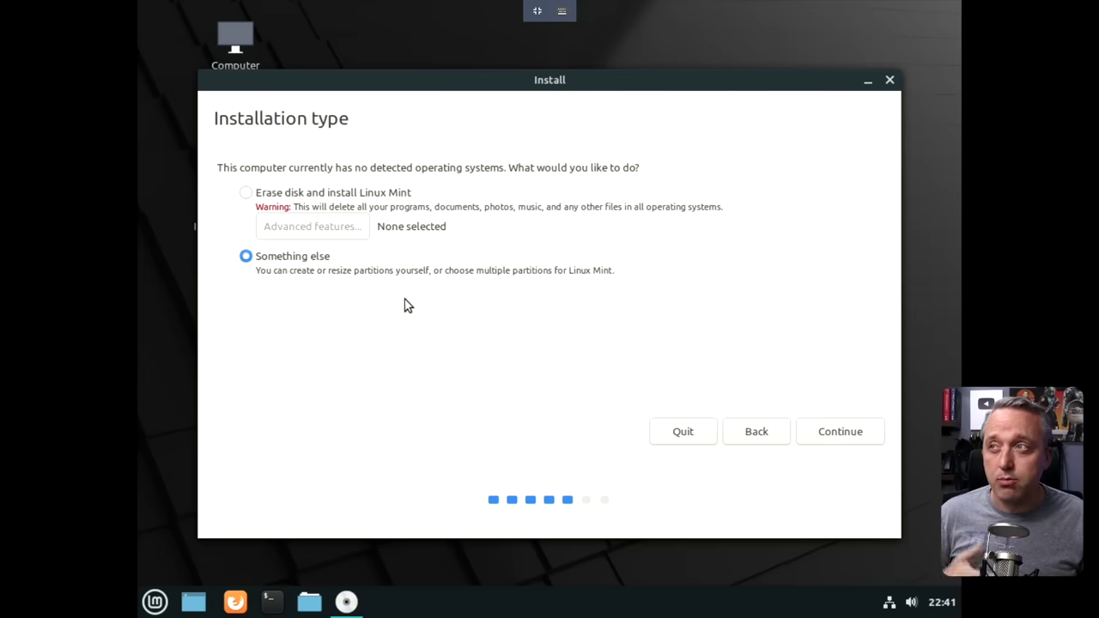
left_click(317, 198)
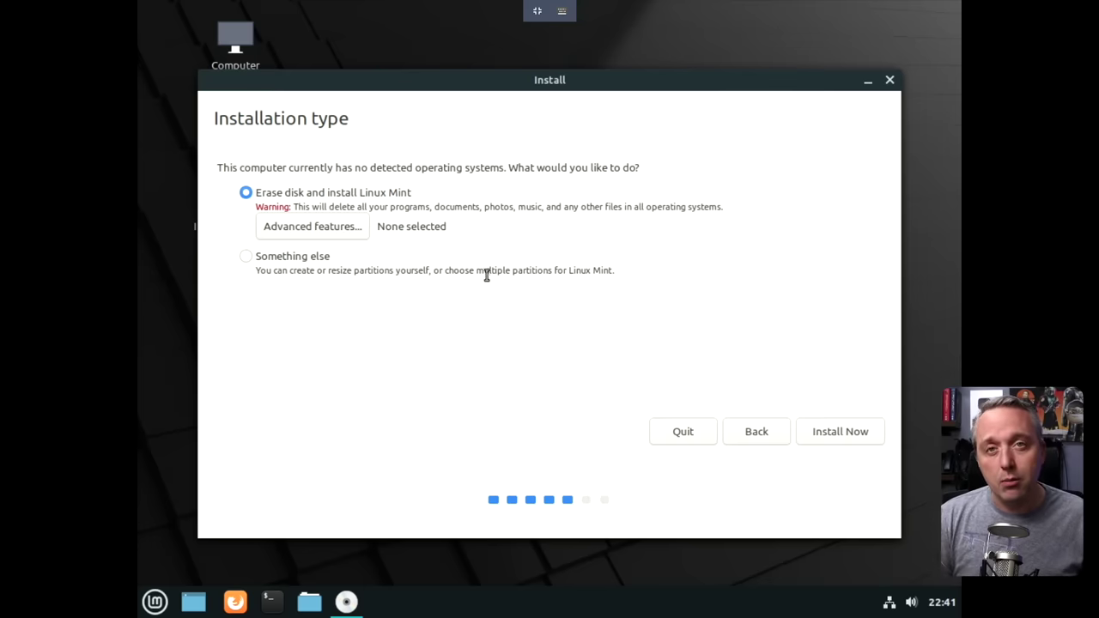
left_click(839, 433)
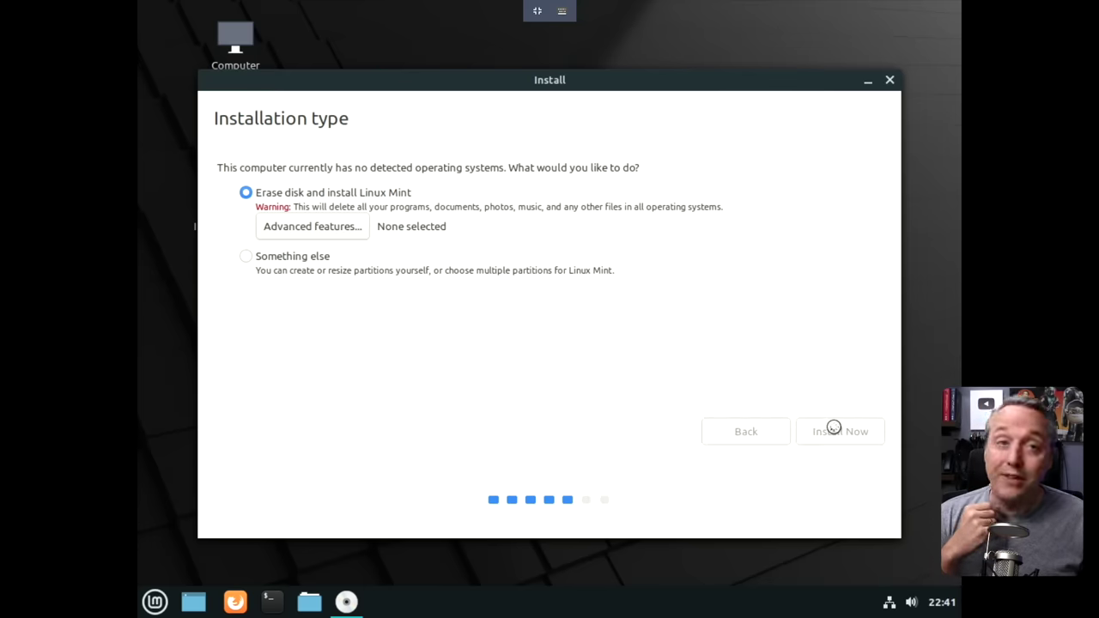
left_click(835, 395)
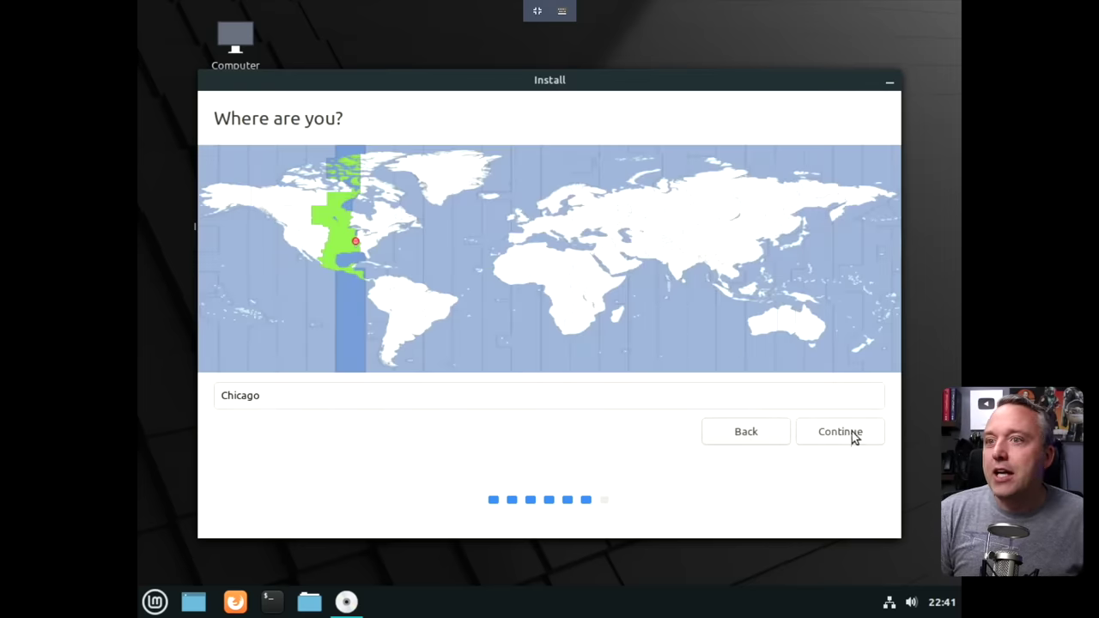
Keep the Chicago time zone, enter the user's name and password twice, and start installing.
left_click(840, 434)
type("titus")
key("Tab")
key("Tab")
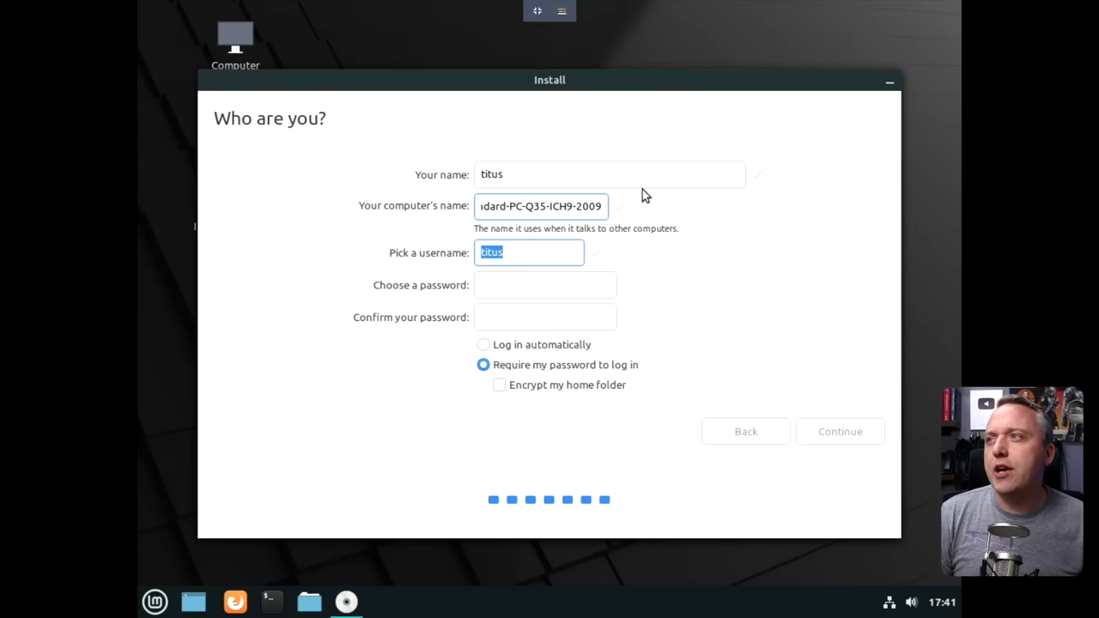
key("Tab")
type("1234")
key("Tab")
type("1234")
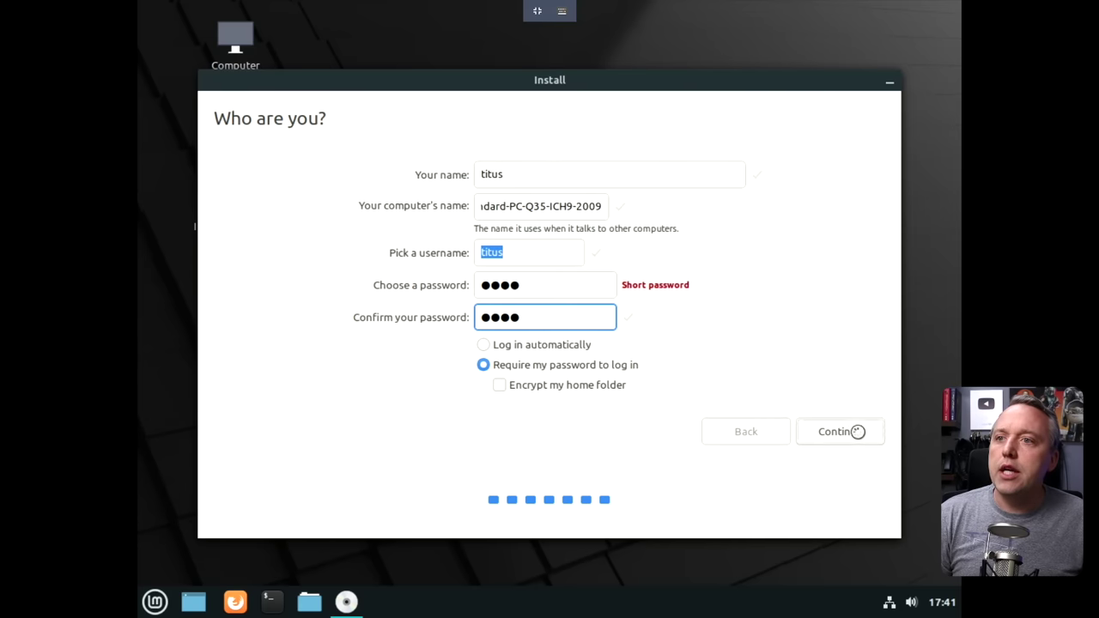
left_click(834, 431)
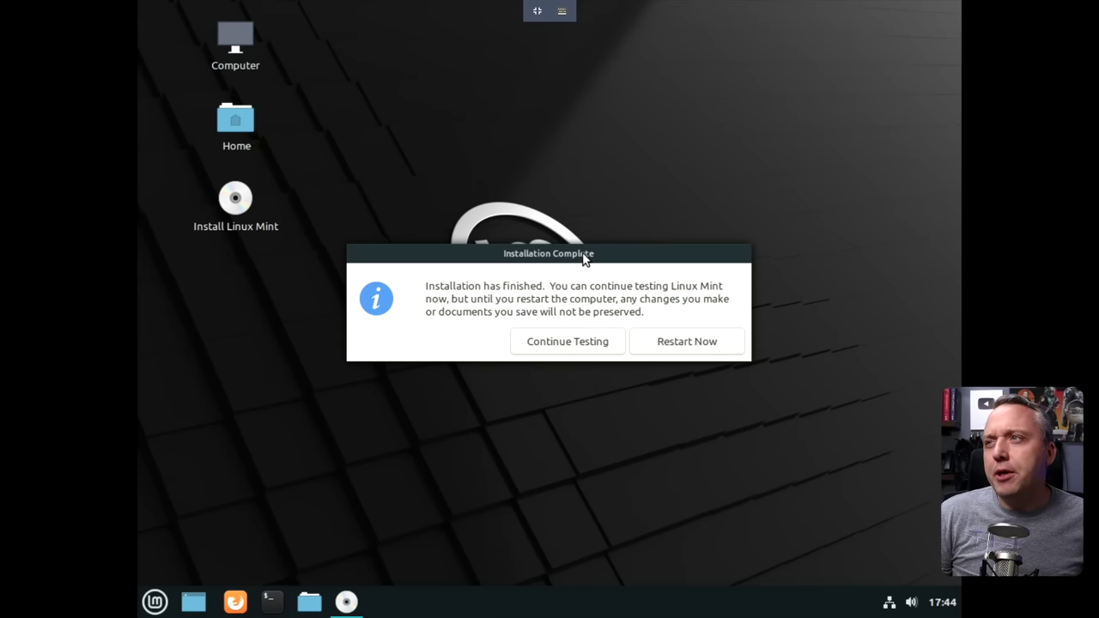
Enter the account password and choose the Cinnamon session to log in.
left_click_drag(582, 257, 580, 208)
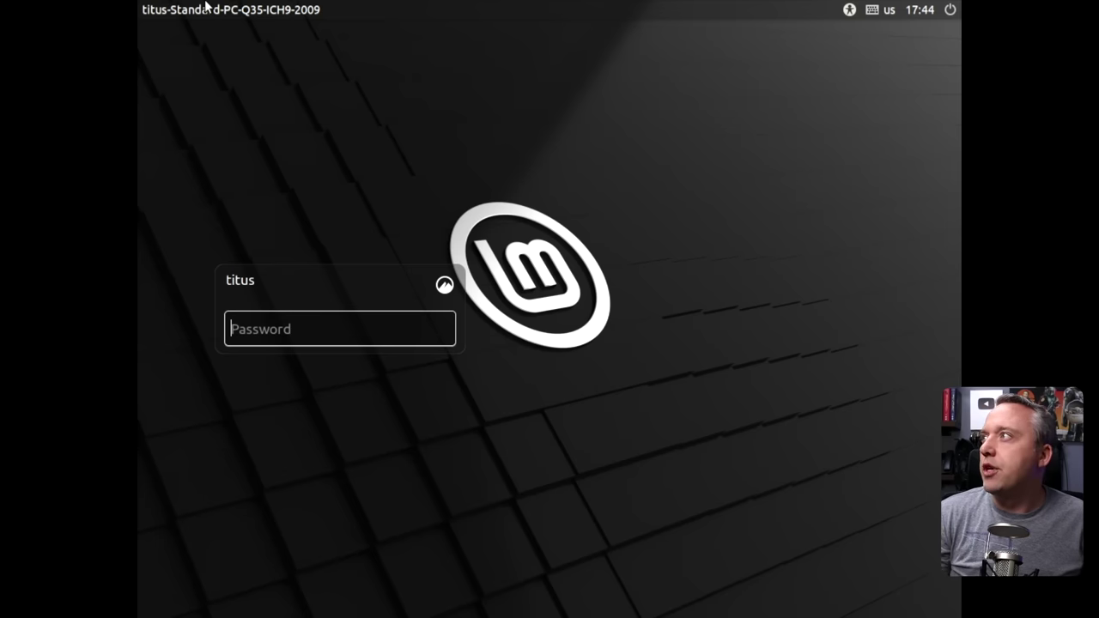
type("••••")
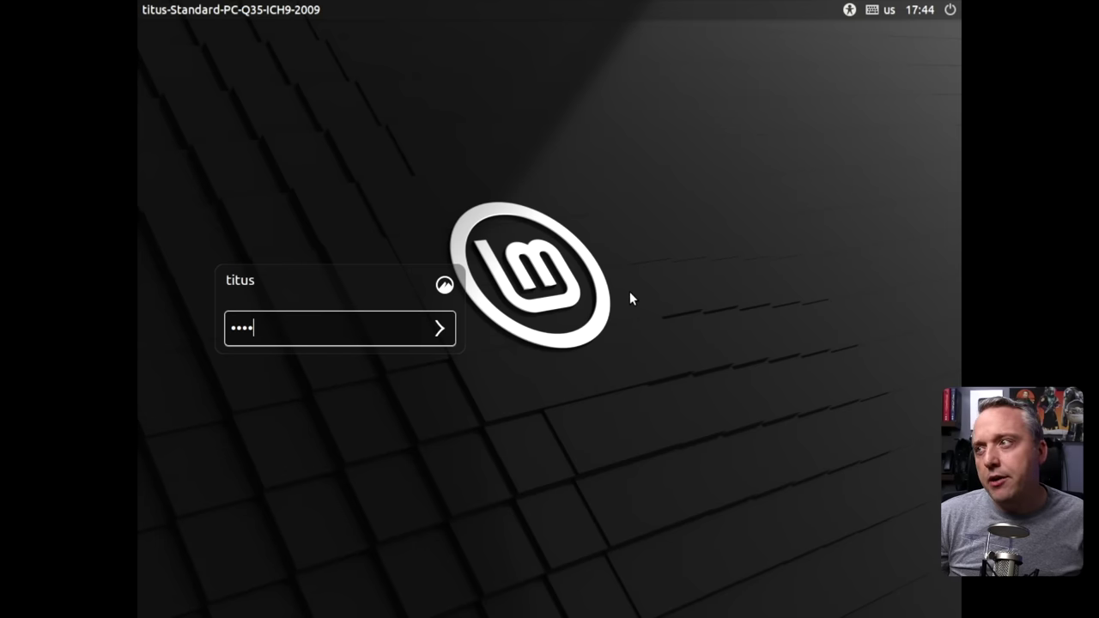
left_click(442, 285)
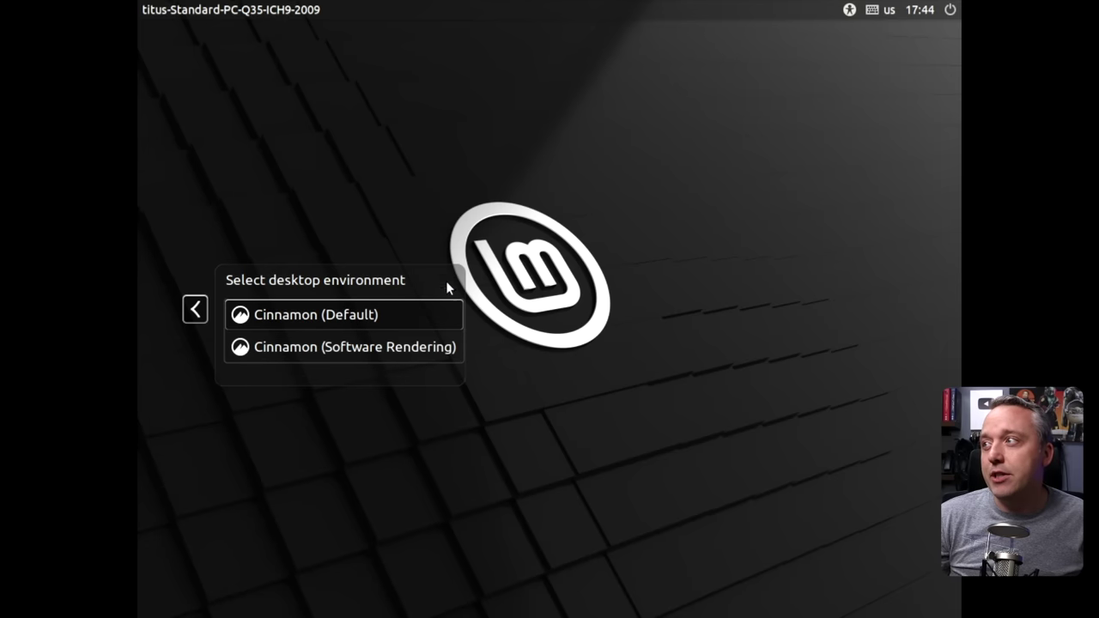
left_click(262, 314)
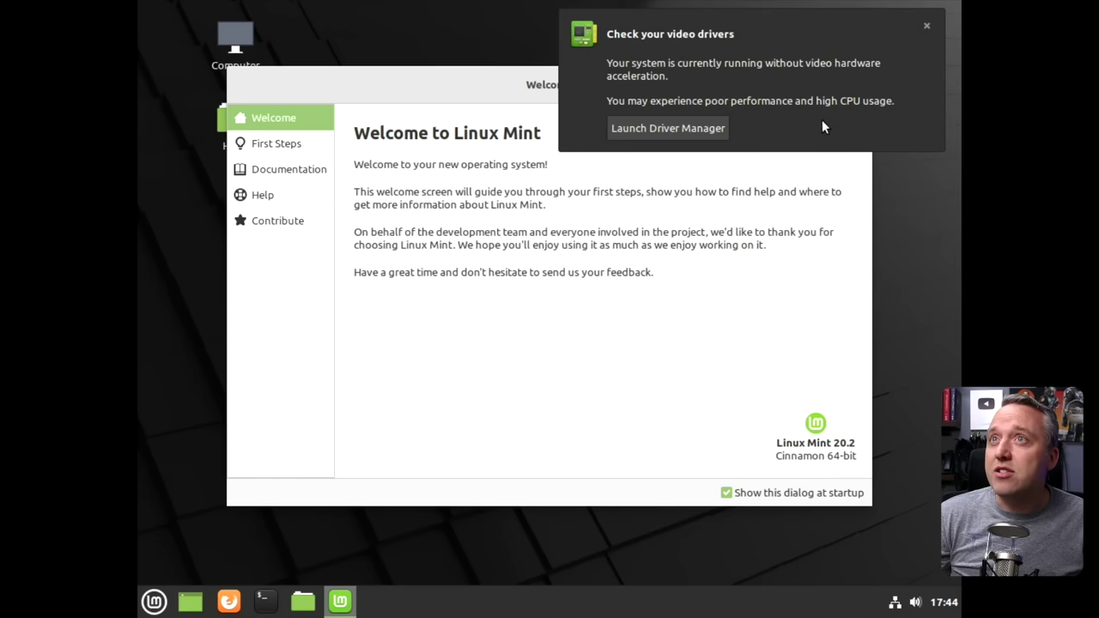
In First Steps, turn on the dark theme and pick the Modern panel layout.
left_click(926, 26)
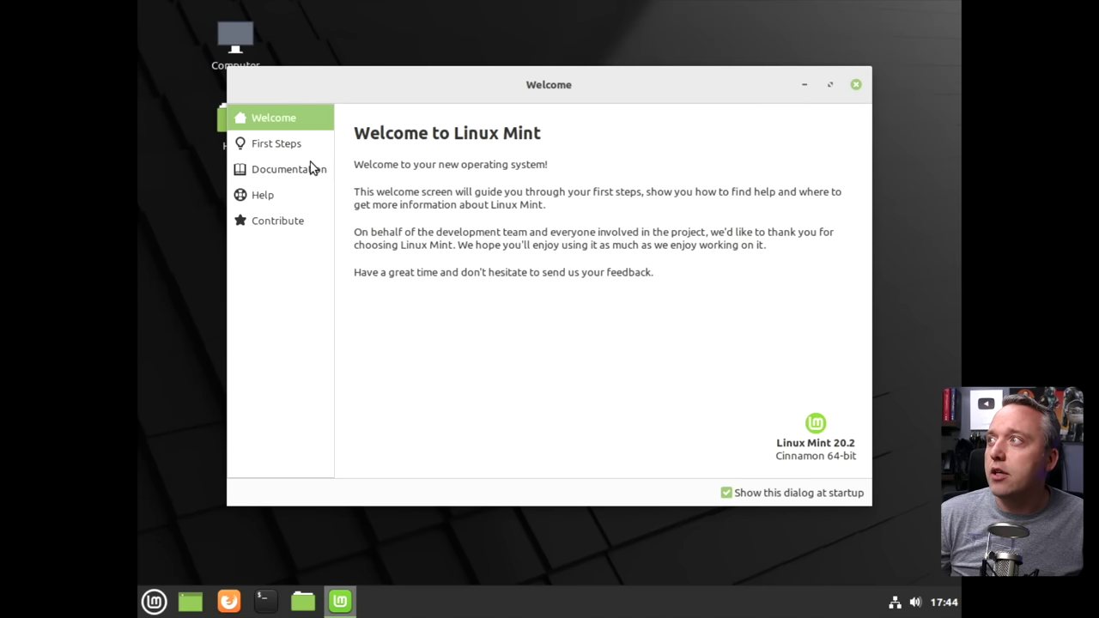
left_click(273, 149)
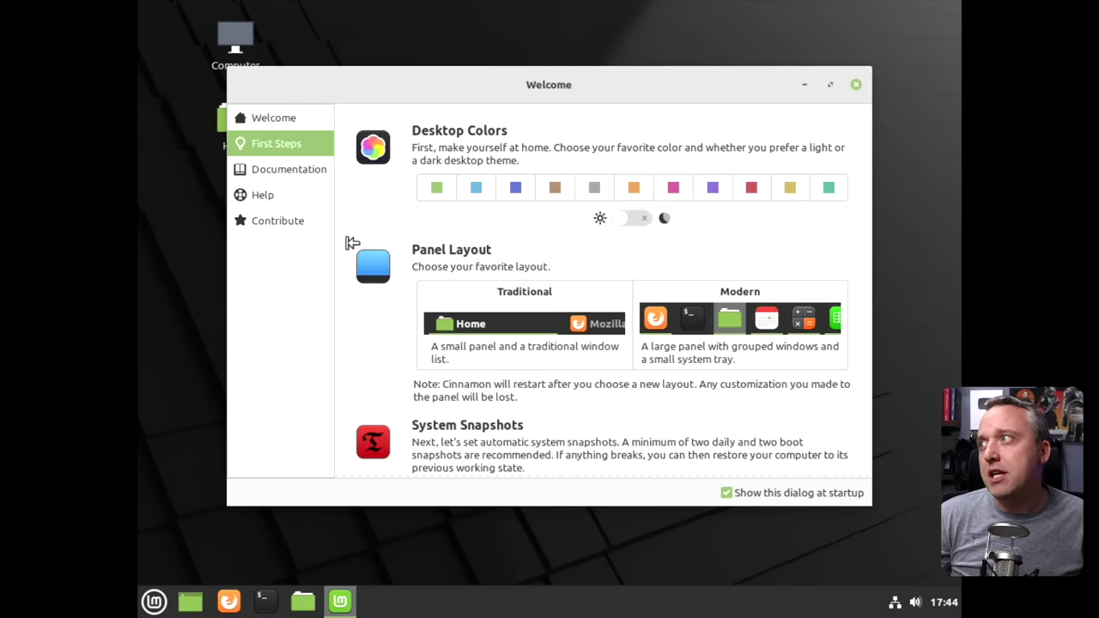
left_click(629, 219)
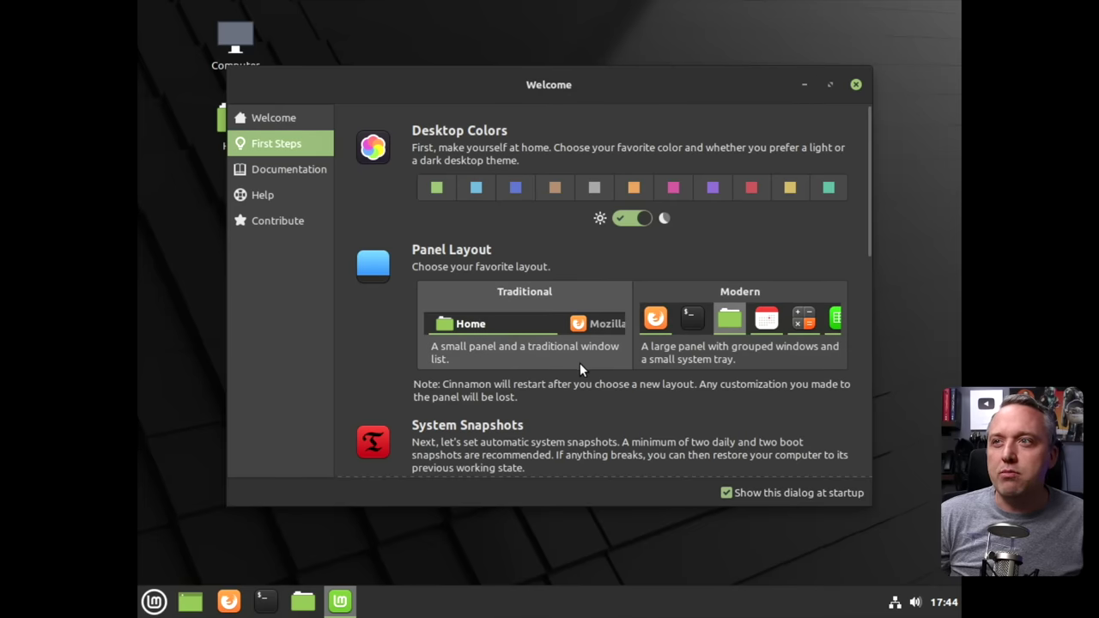
left_click(747, 352)
Dismiss the video drivers warning again and scroll down First Steps to Software Manager.
scroll(718, 443, "down", 2)
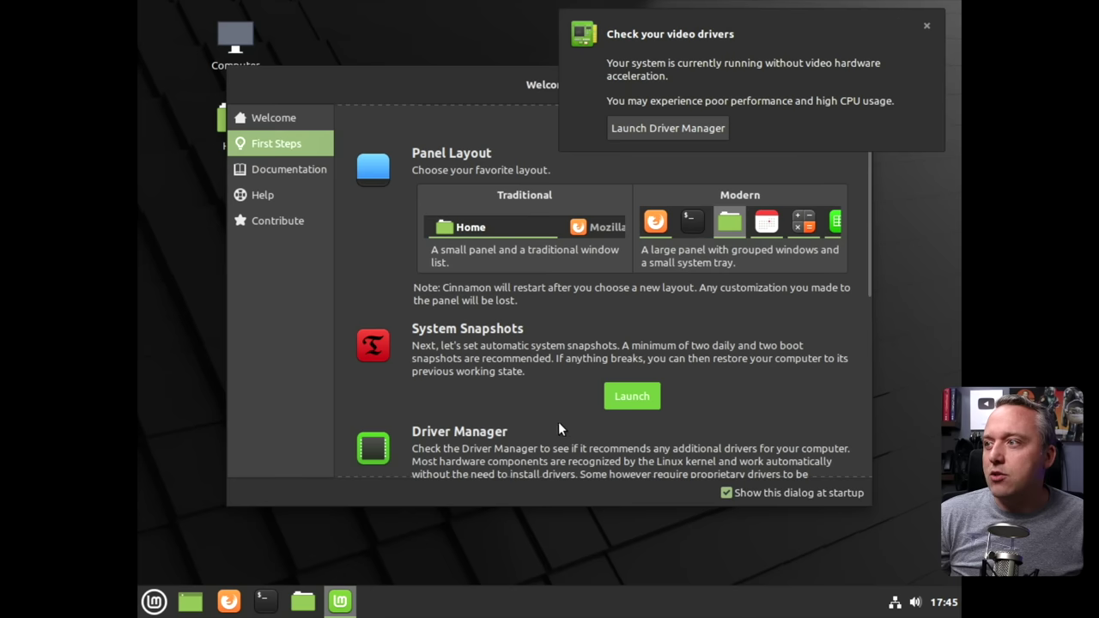
left_click(926, 28)
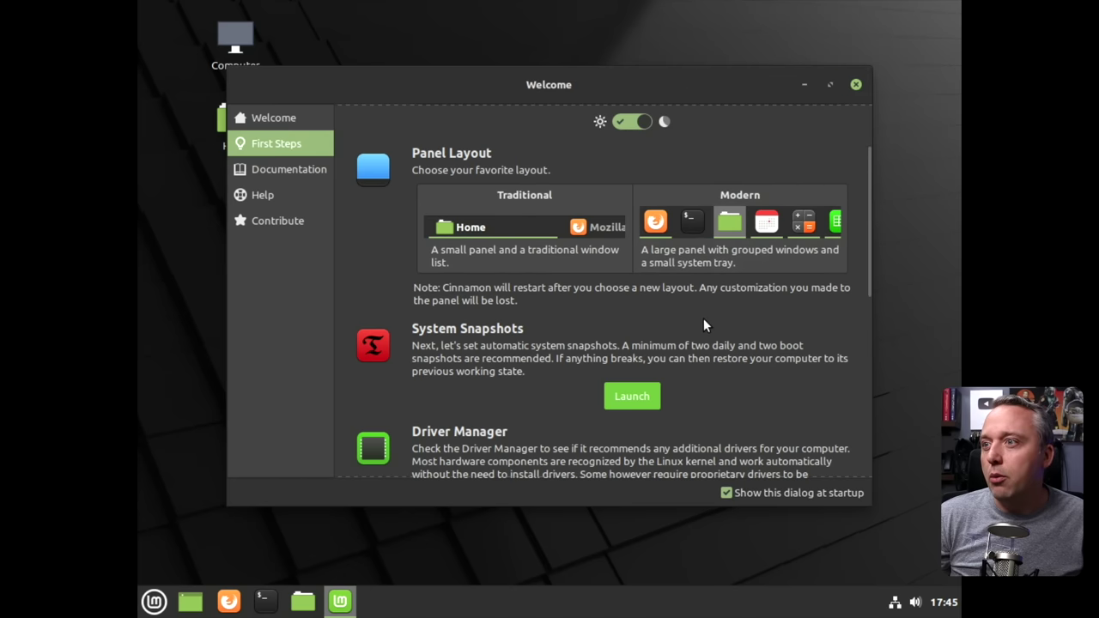
scroll(706, 326, "down", 4)
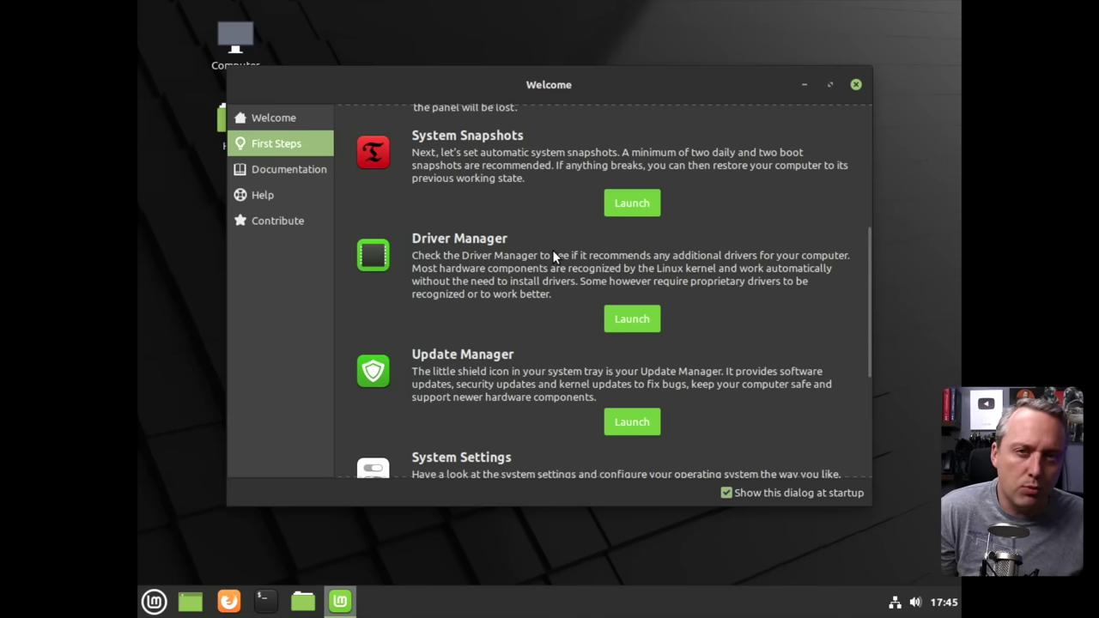
scroll(523, 261, "up", 3)
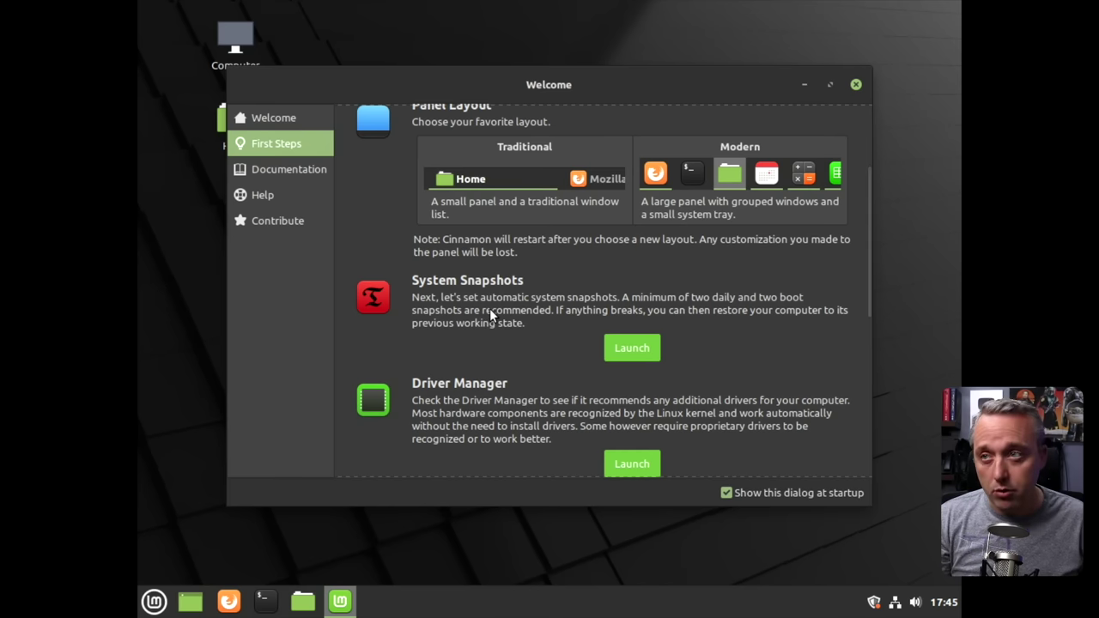
scroll(507, 331, "down", 3)
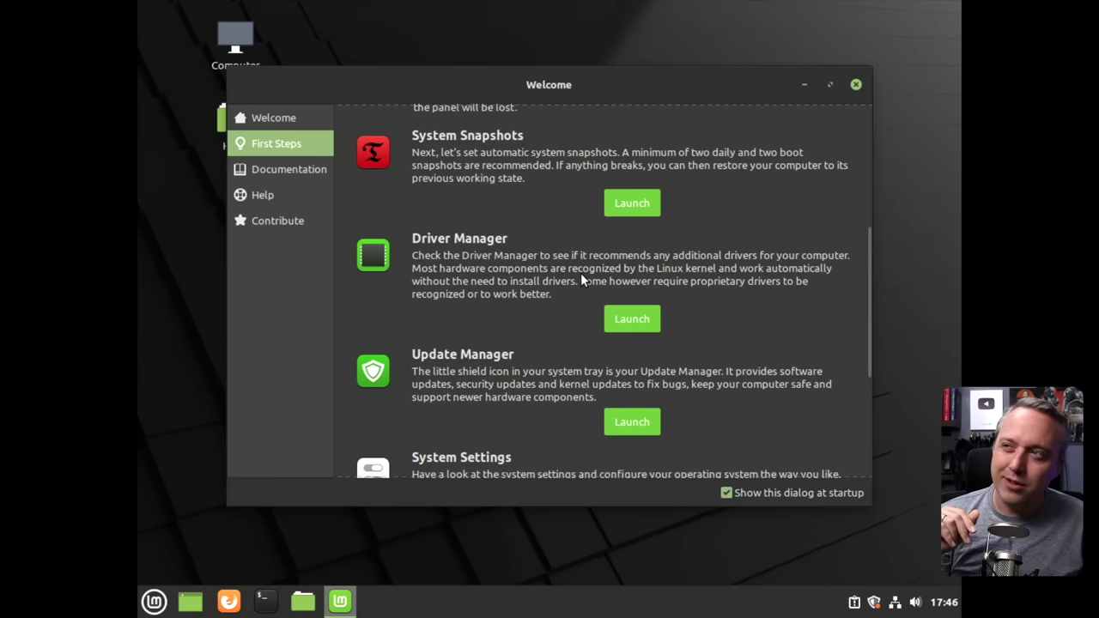
scroll(562, 270, "down", 3)
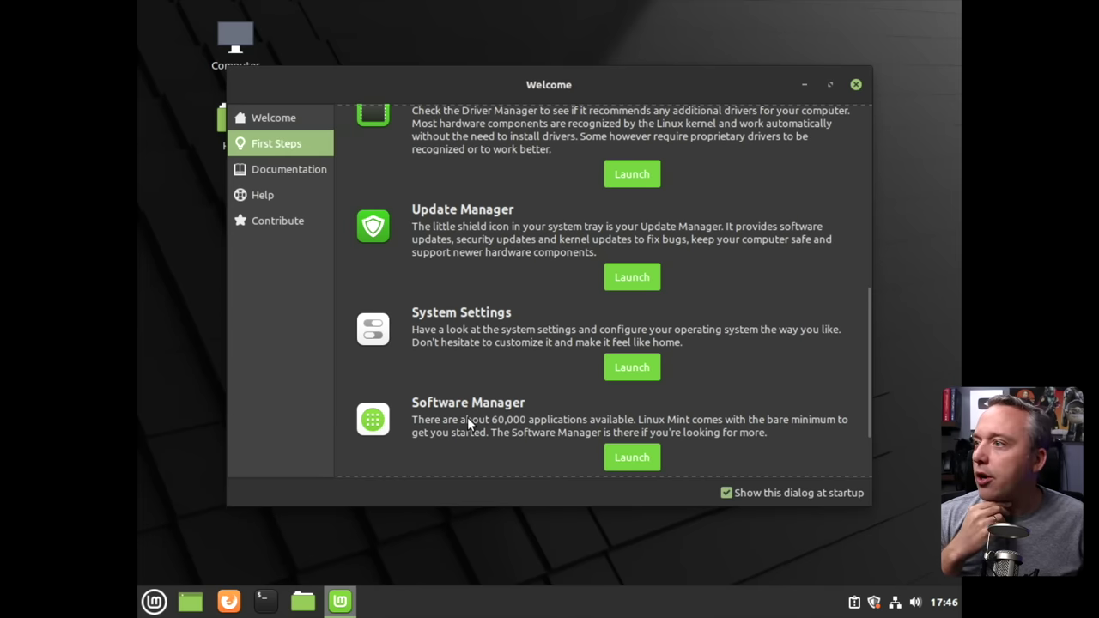
Launch Software Manager, browse the Graphics category, then open Gimp's details page.
left_click(632, 458)
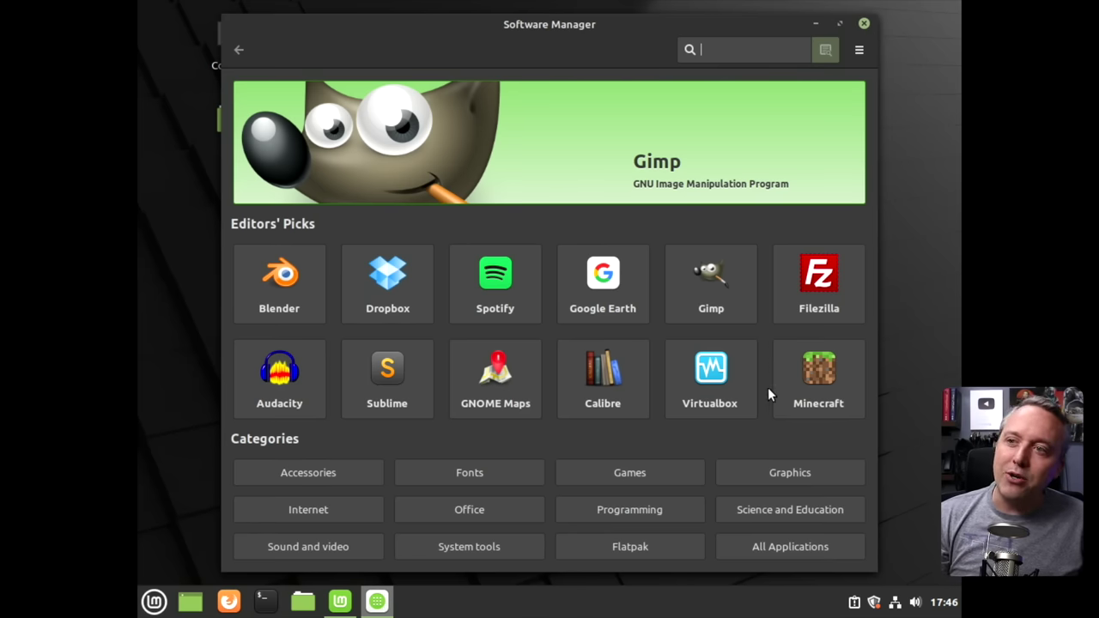
left_click(789, 472)
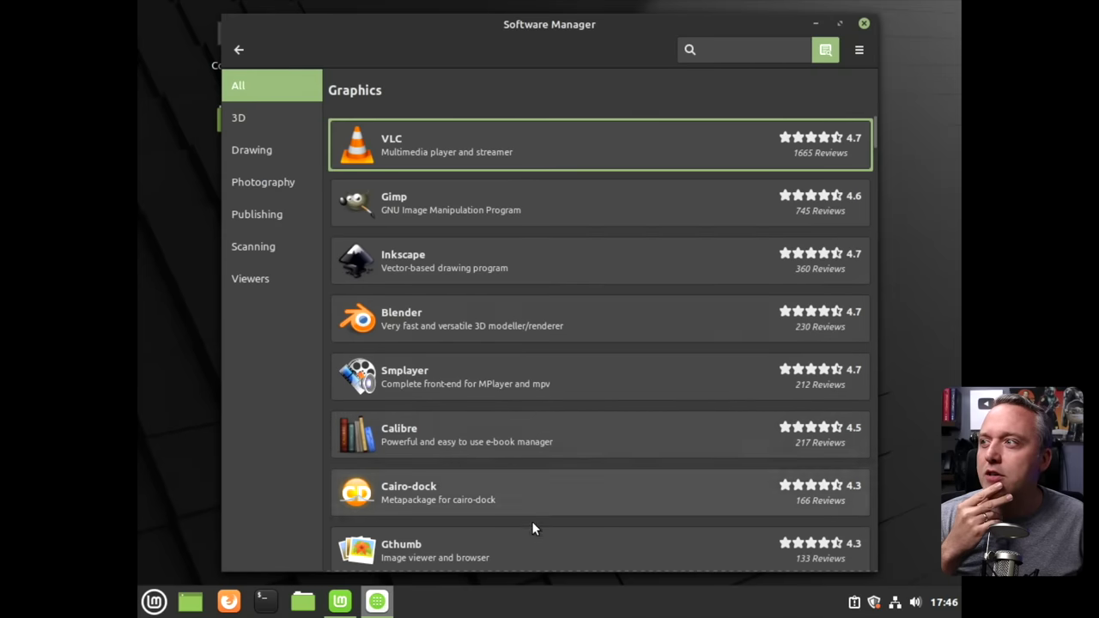
left_click(238, 49)
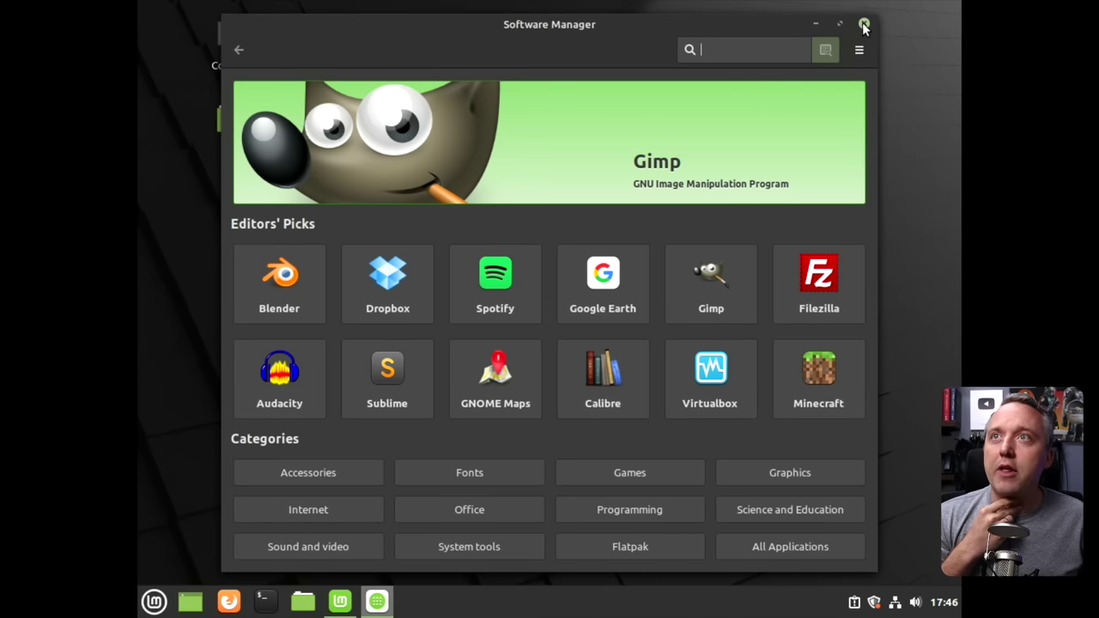
left_click(712, 271)
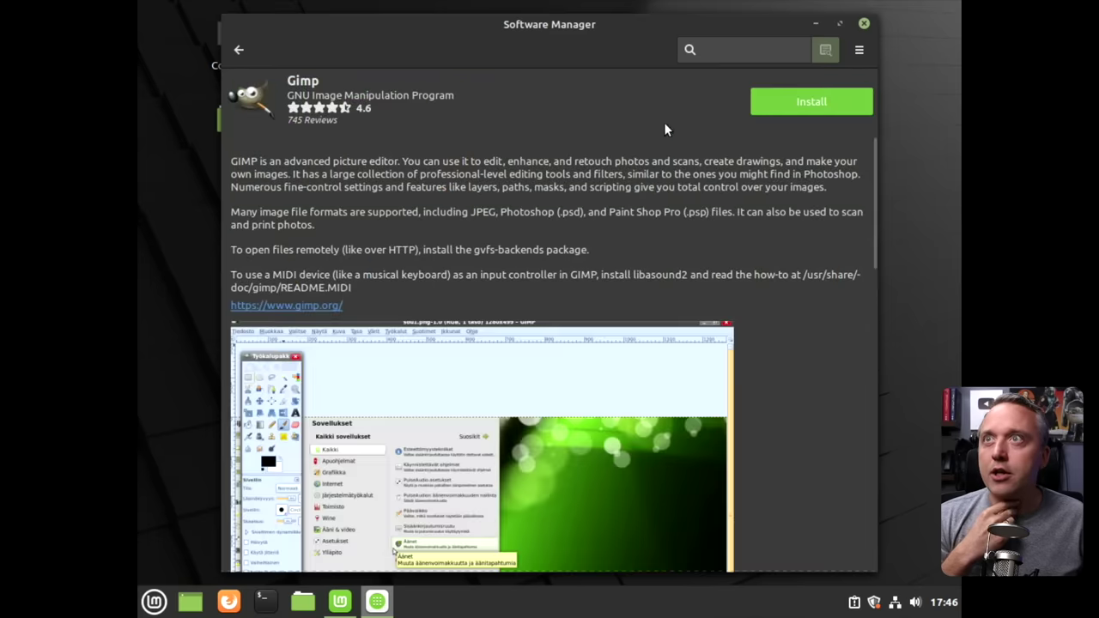
Close Software Manager and open a terminal maximized to full screen.
left_click(863, 24)
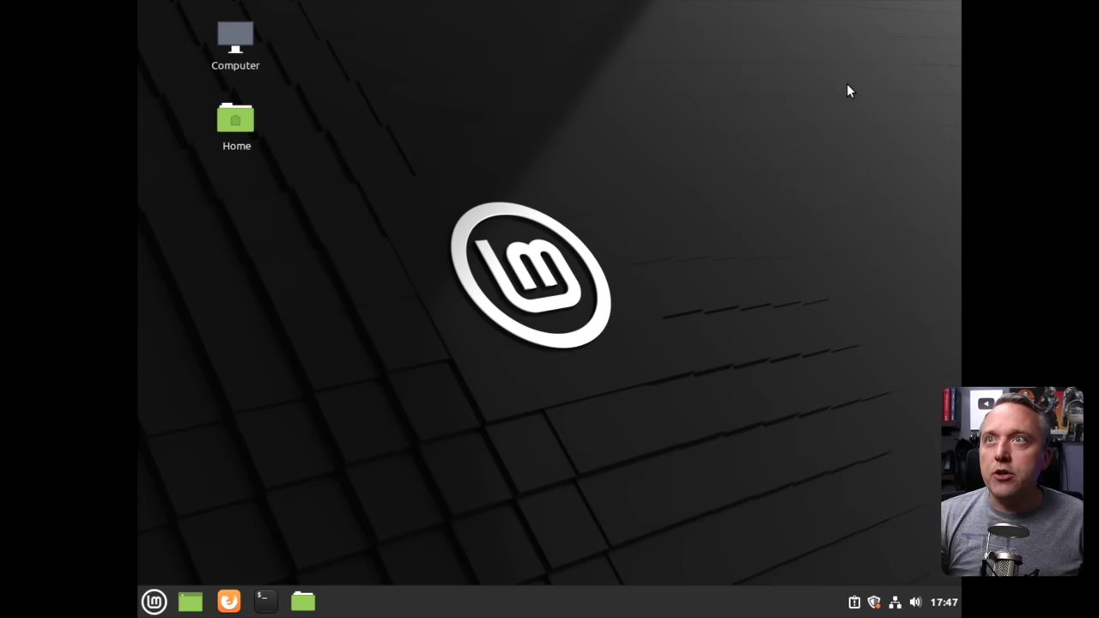
left_click(265, 602)
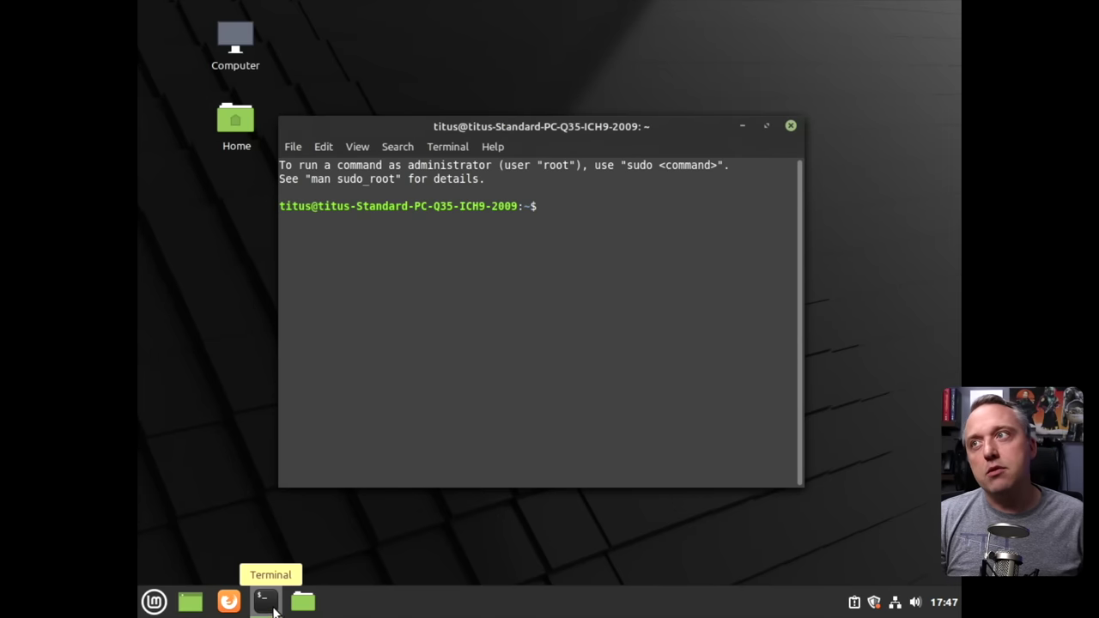
double_click(587, 123)
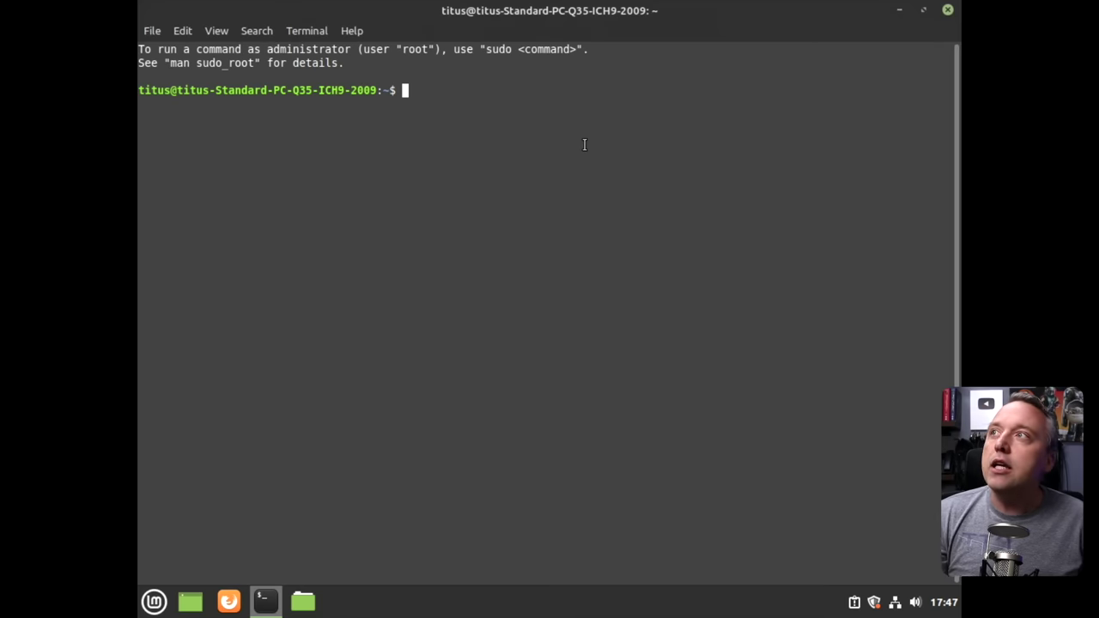
Run 'sudo apt update' with the admin password, then highlight 'apt' in the command.
type("sudo apt update")
key("Return")
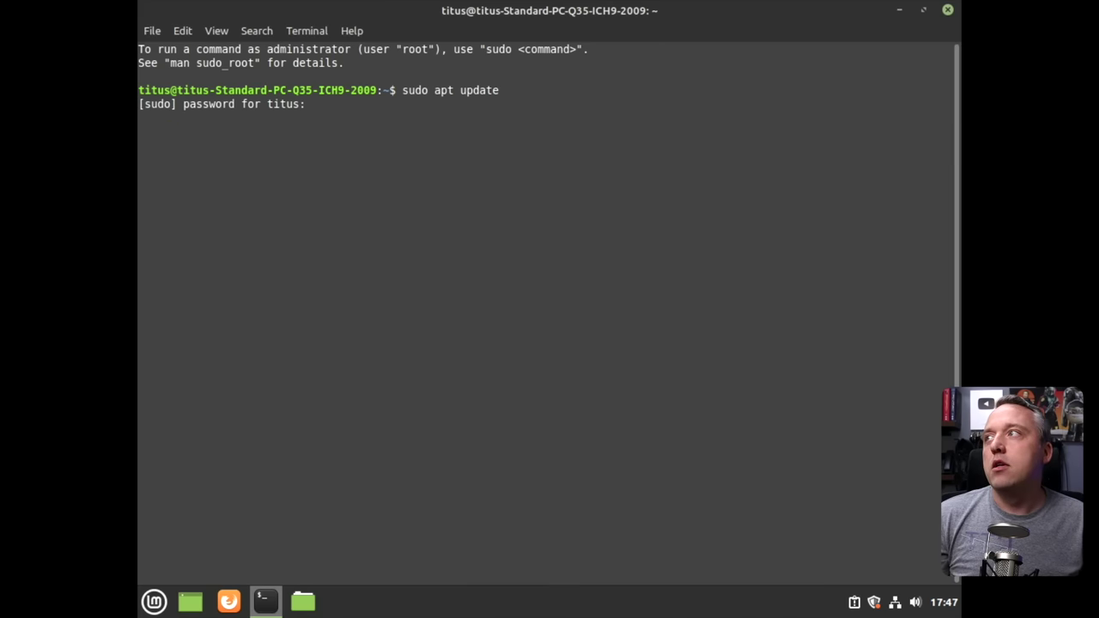
type("****")
key("Return")
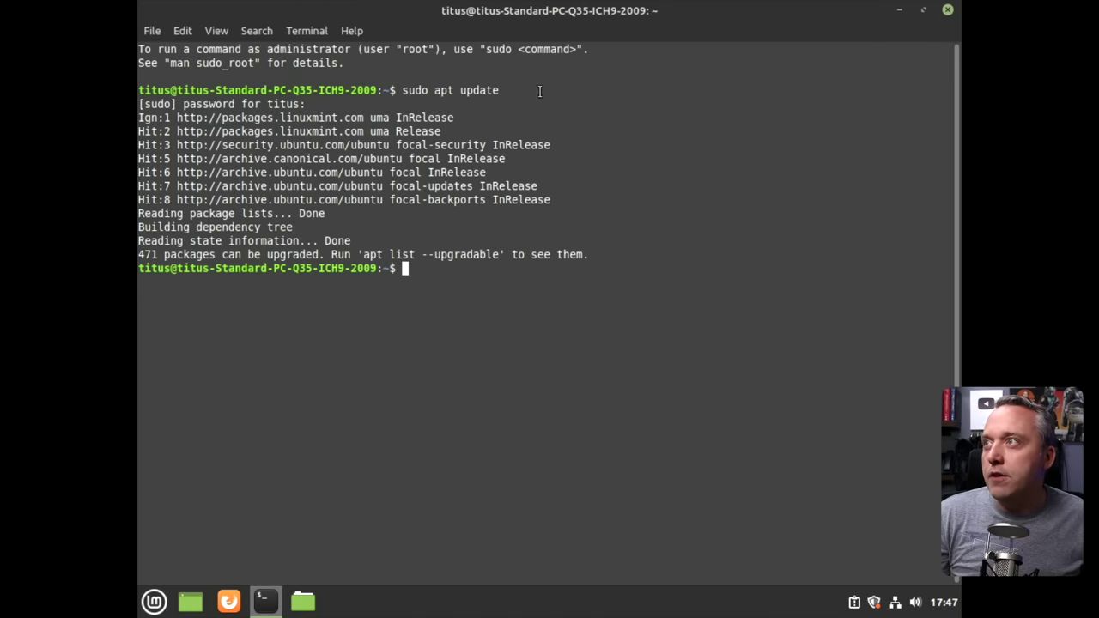
double_click(444, 89)
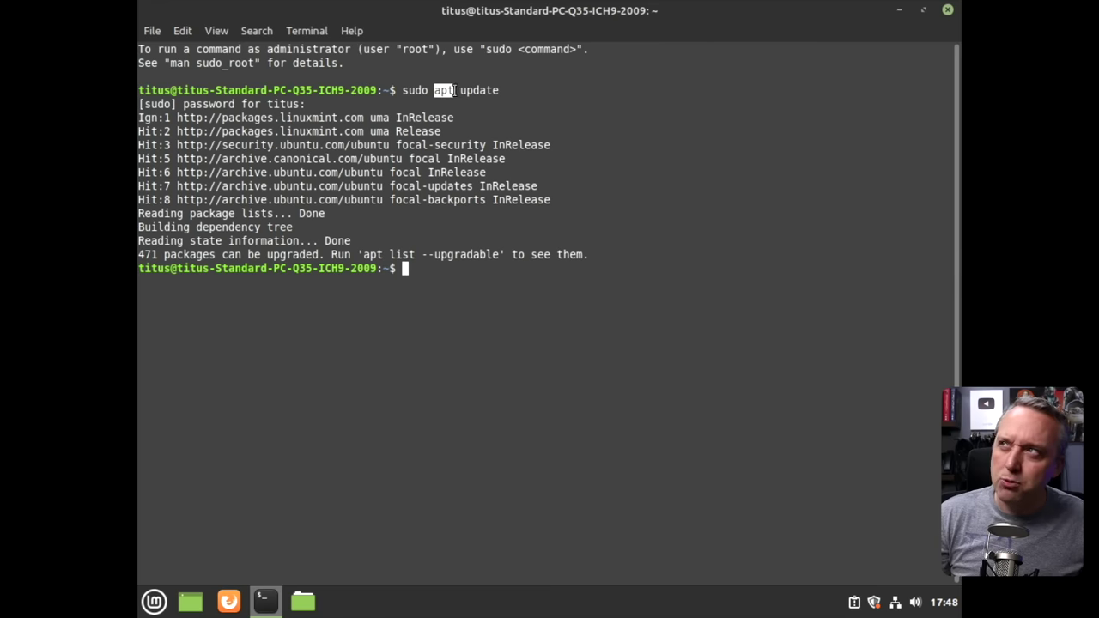
Run 'sudo apt upgrade -y' to upgrade all packages, then begin typing the next sudo command.
type("s")
type("sudo apt upgrade")
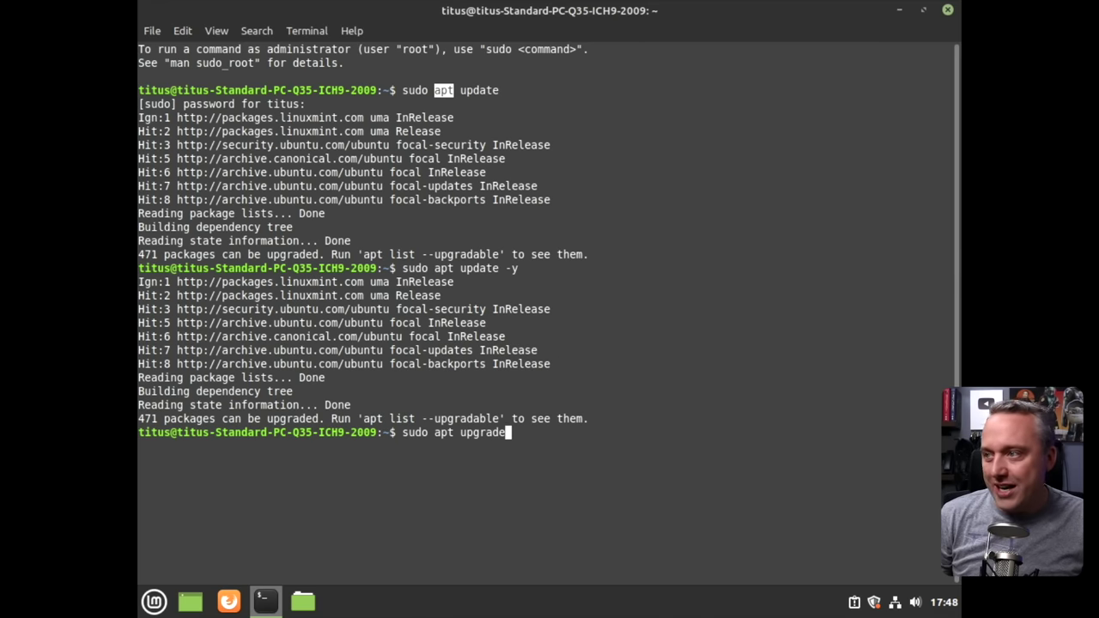
type(" -y")
key("Return")
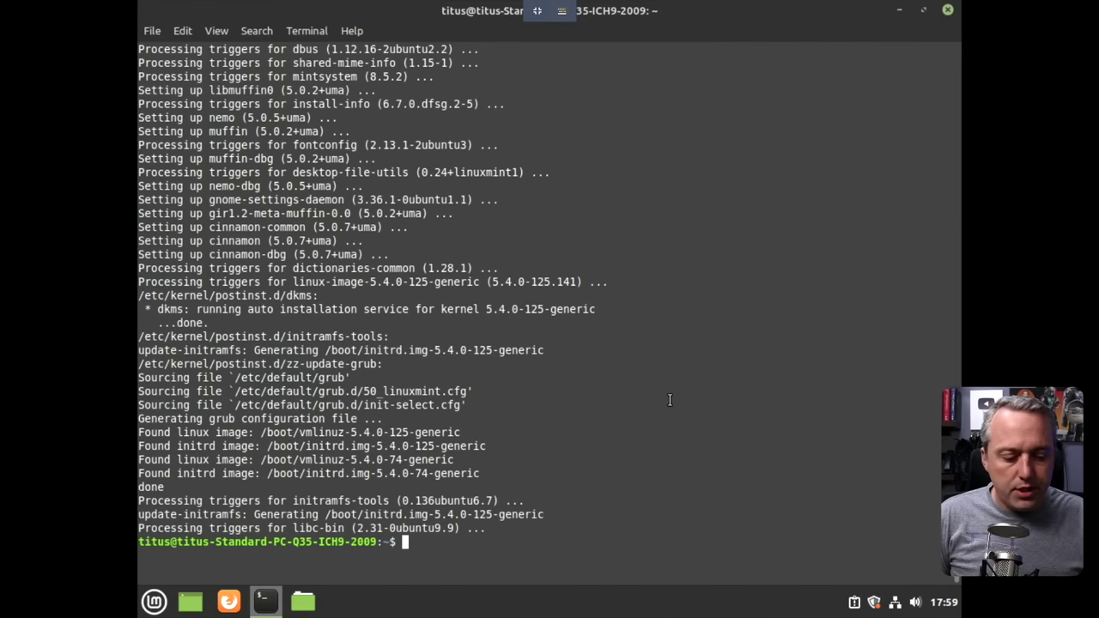
type("sud")
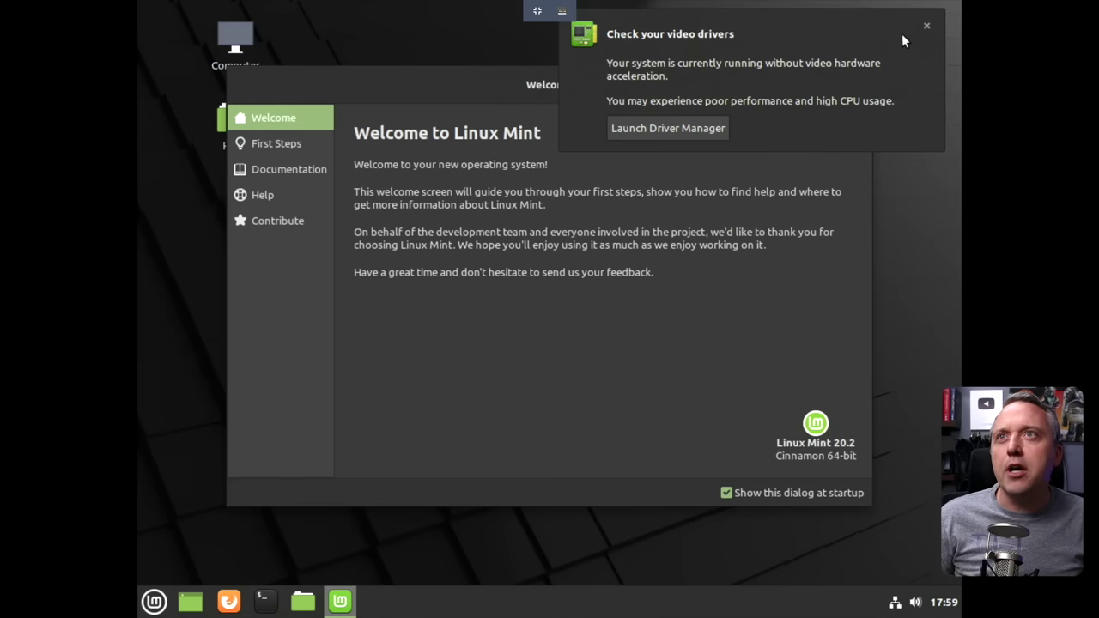
Dismiss the driver notice and select 1600 x 900 as the display resolution.
left_click(926, 27)
left_click(273, 142)
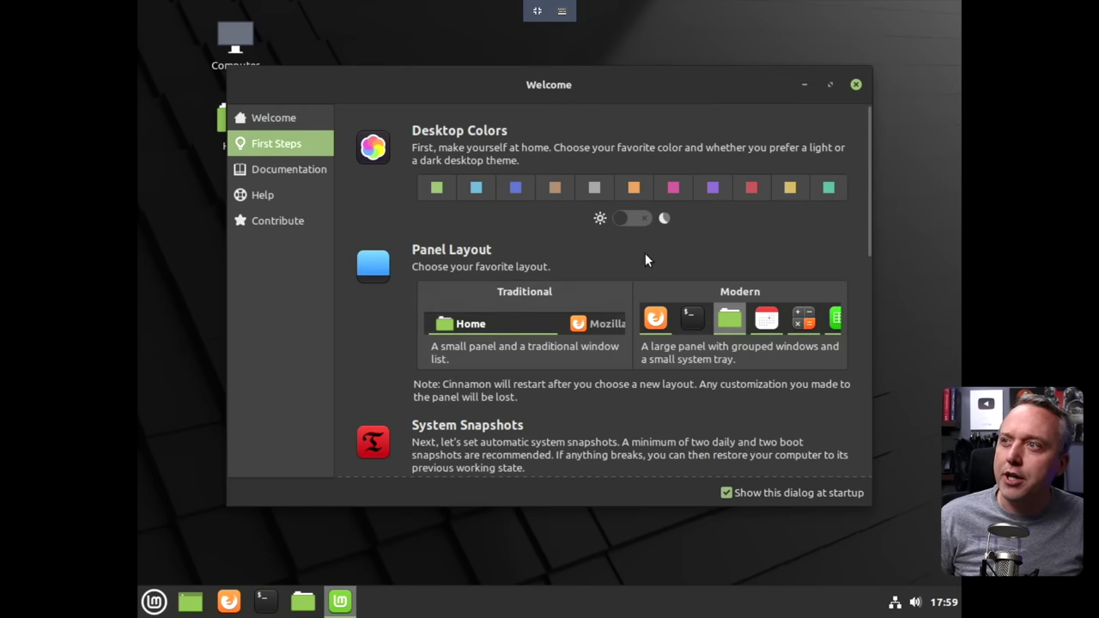
scroll(611, 245, "down", 3)
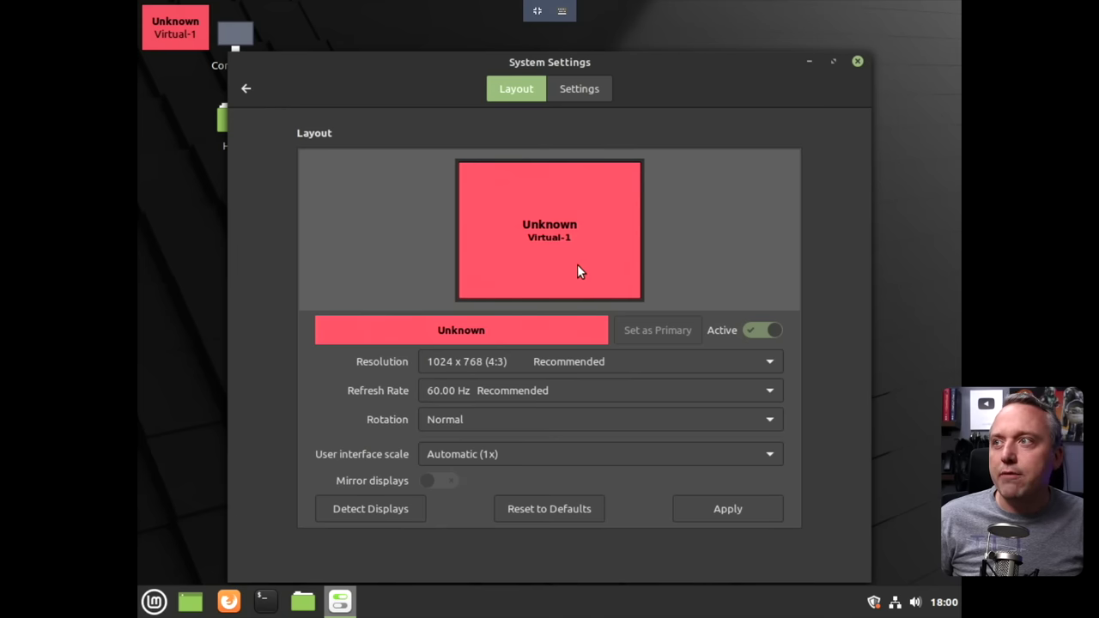
left_click(719, 362)
scroll(630, 318, "up", 3)
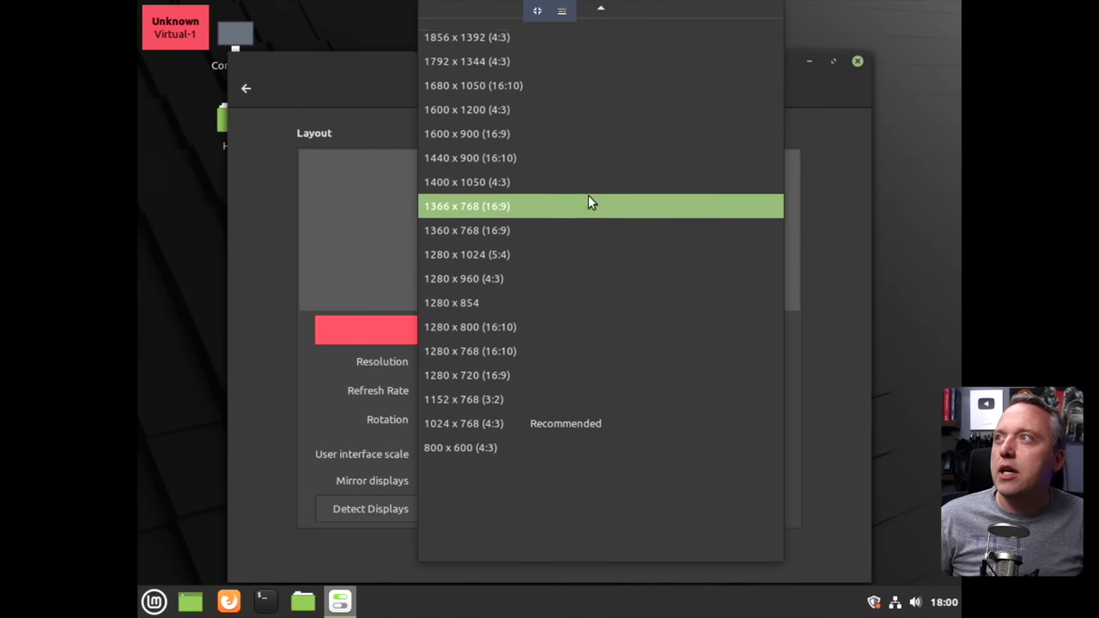
scroll(587, 200, "up", 1)
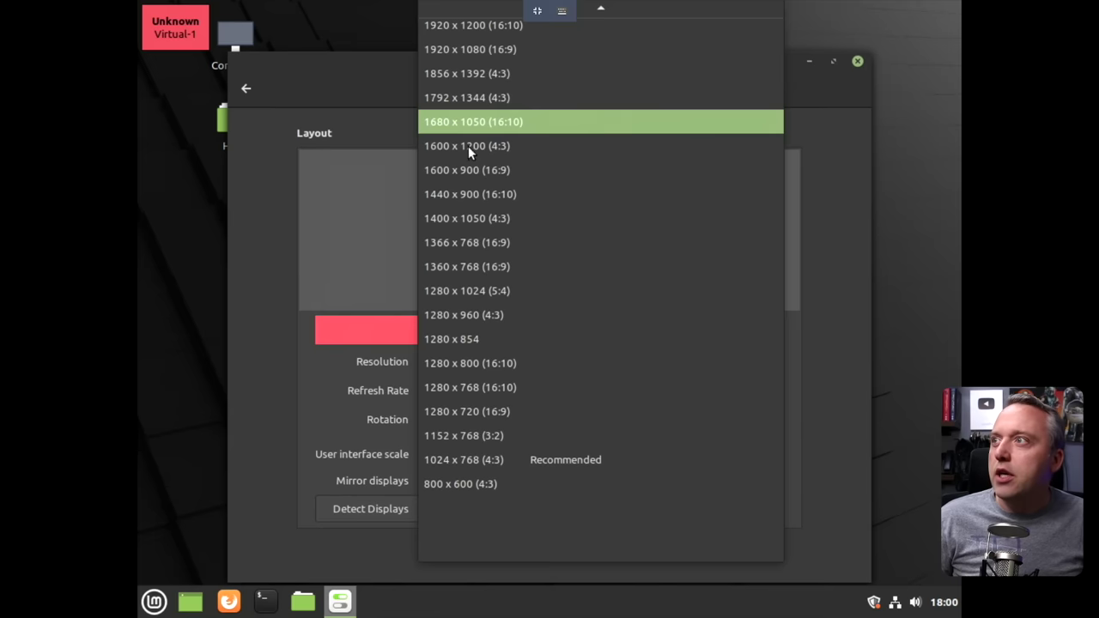
left_click(602, 178)
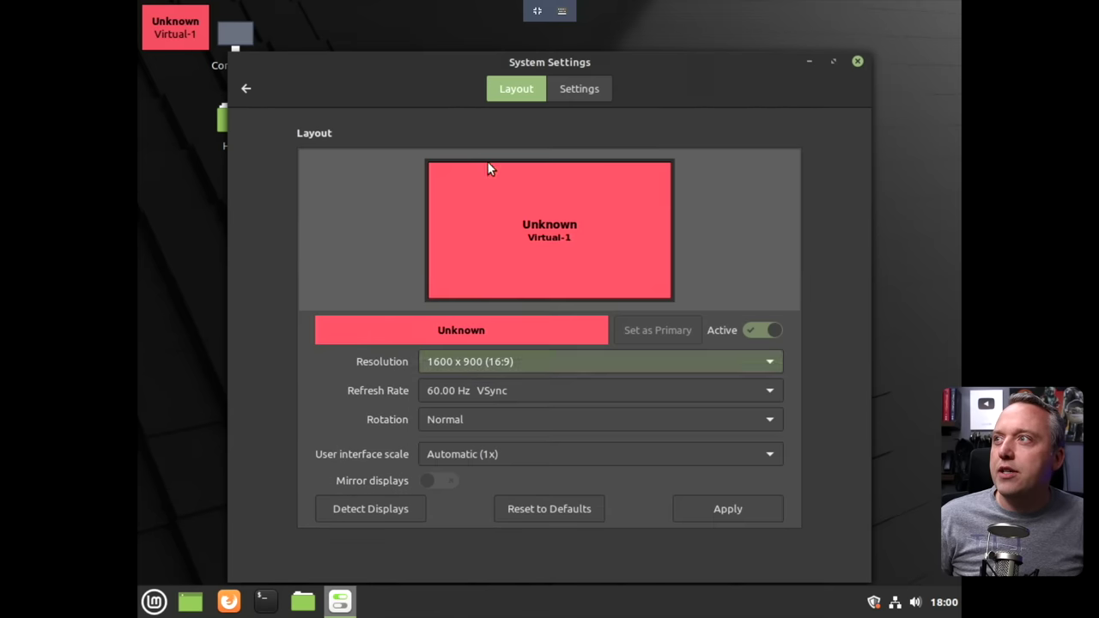
Apply 1600 x 900, dismiss the configuration error, and close the display settings.
left_click(702, 511)
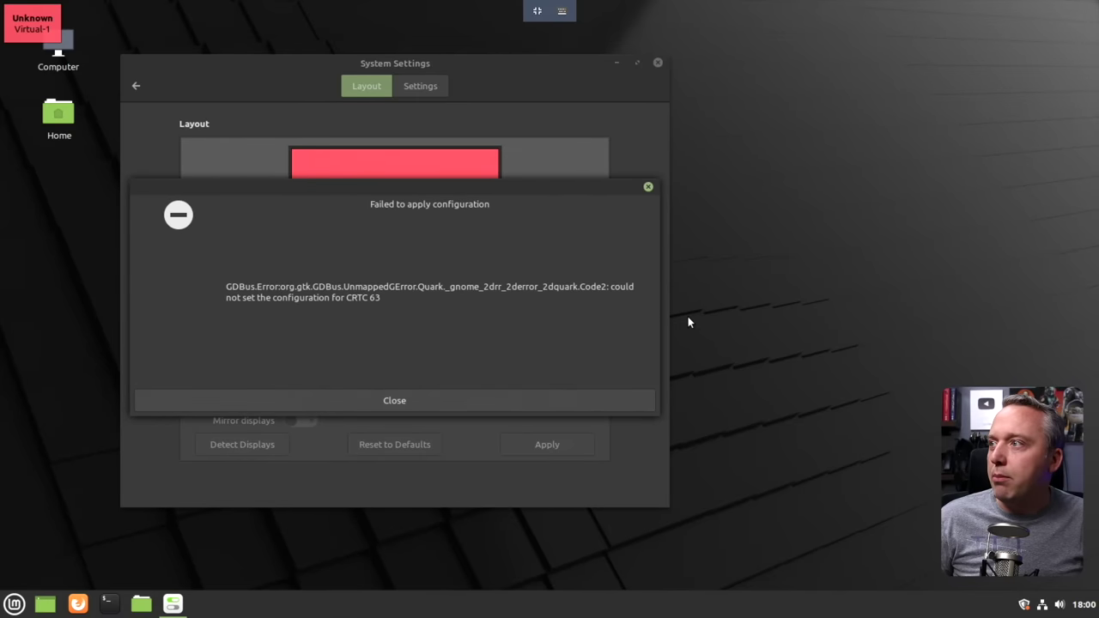
left_click(588, 400)
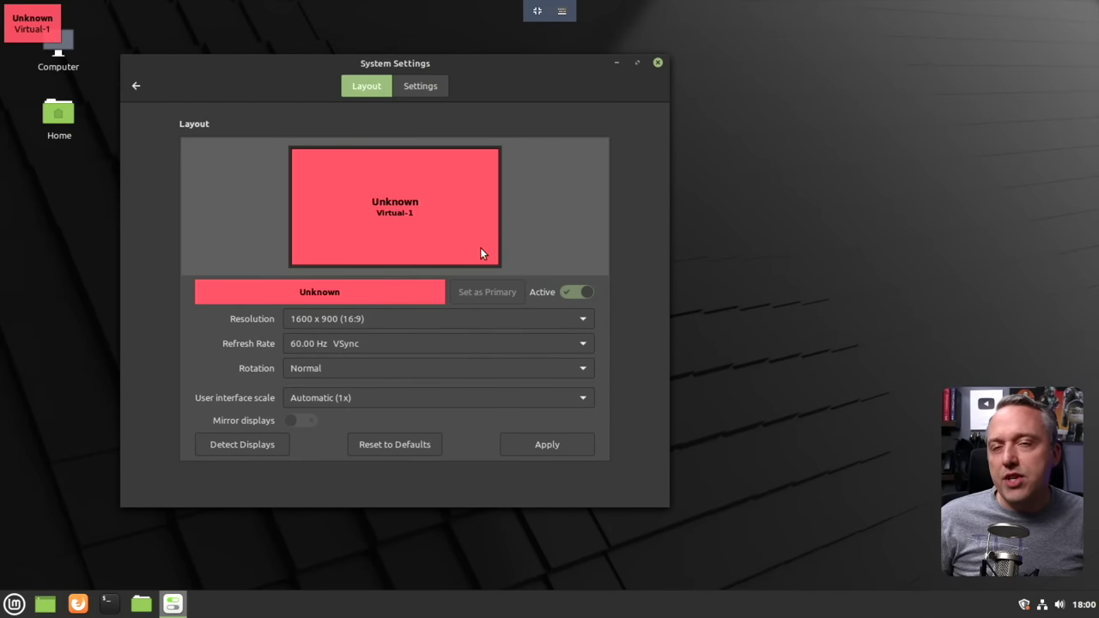
left_click(657, 63)
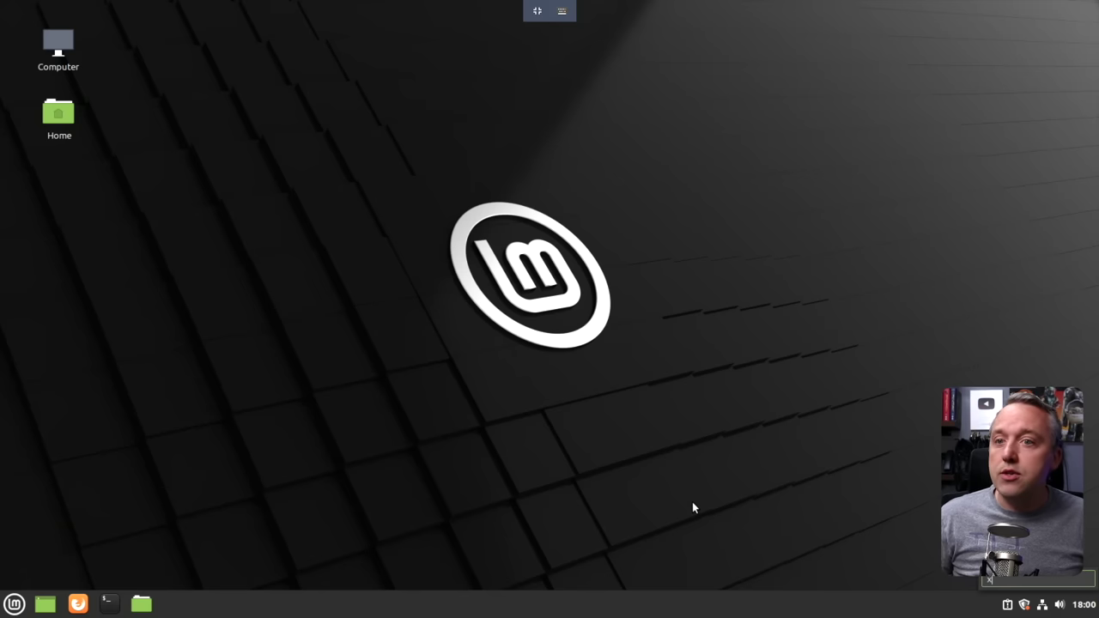
In a new terminal, install arandr with 'sudo apt install arandr' and launch it.
left_click(110, 604)
type("sudo ")
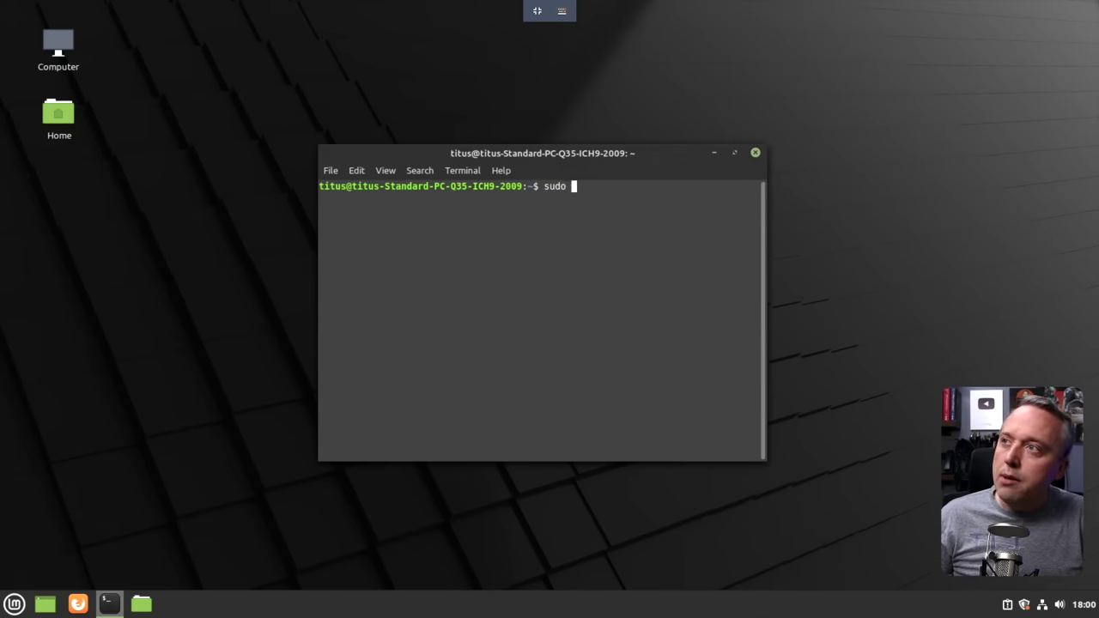
type("apt install arand")
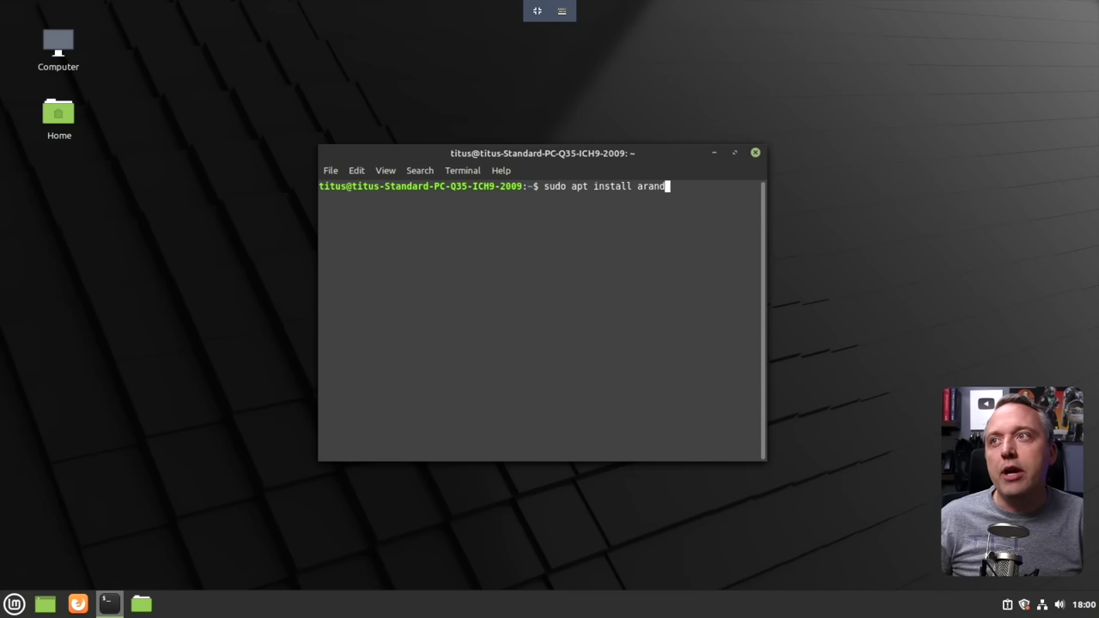
type("r")
key("Return")
key("Return")
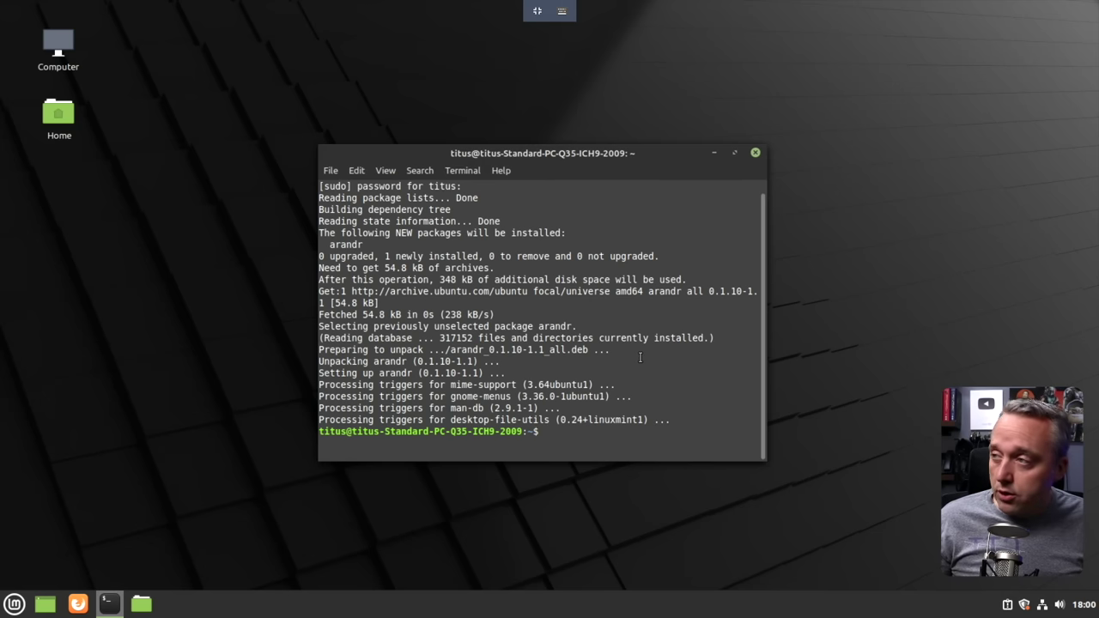
type("arandr")
key("Return")
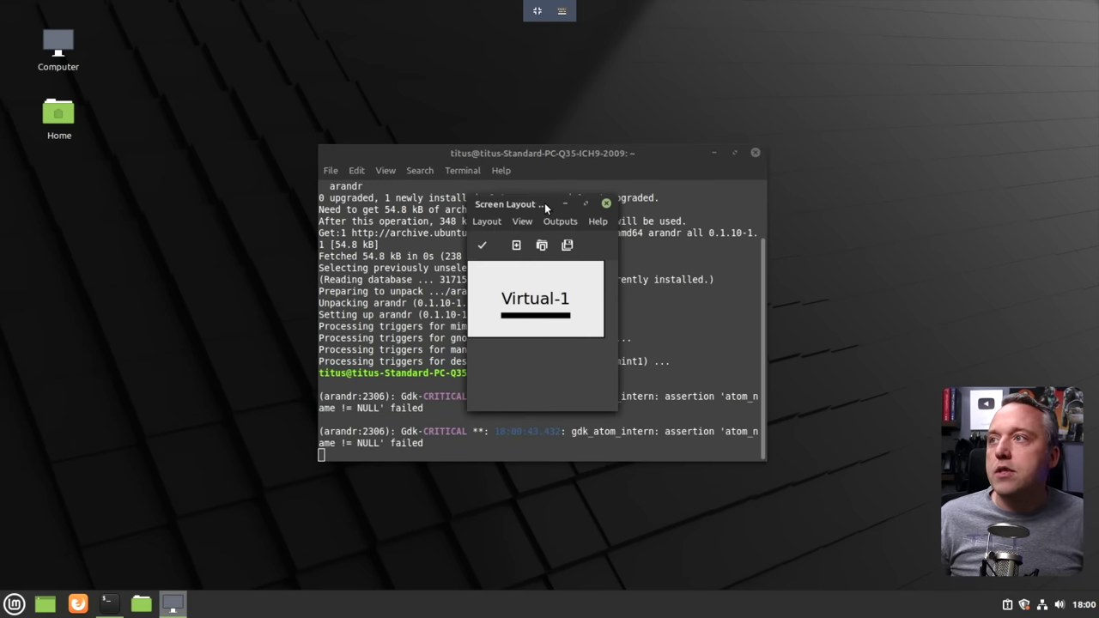
Maximize ARandR and set the Virtual-1 resolution to 1600x900.
double_click(544, 202)
right_click(51, 98)
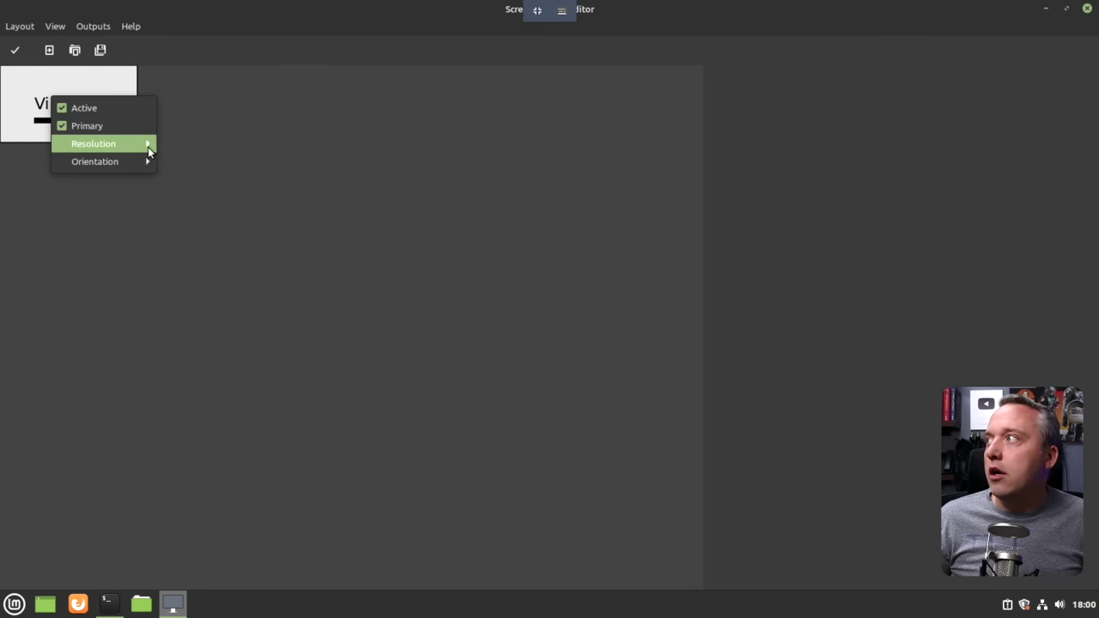
mouse_move(124, 146)
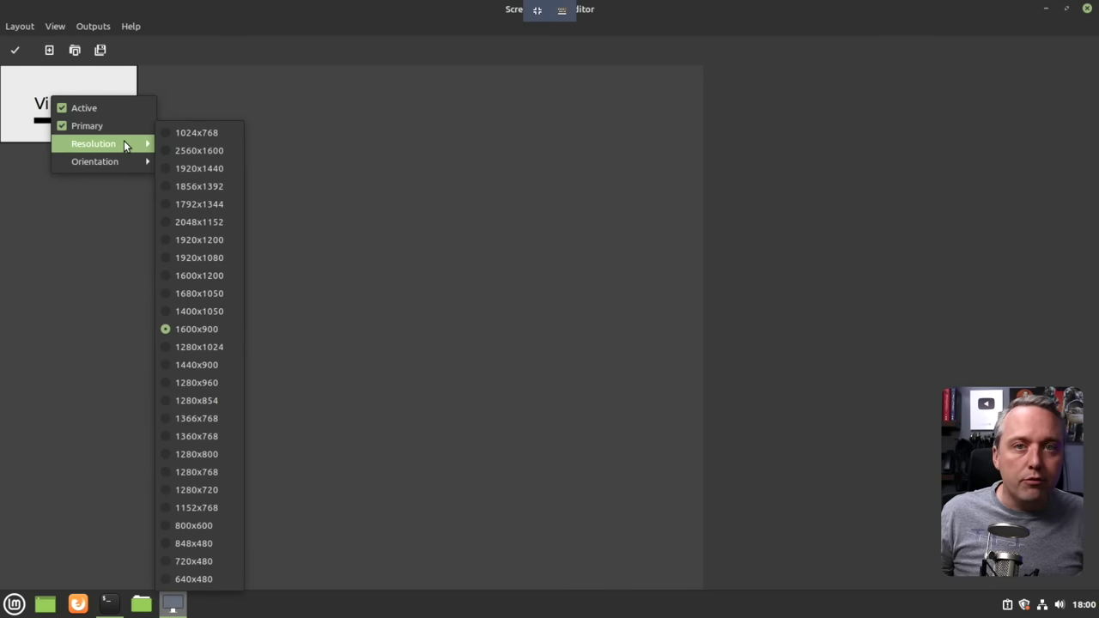
left_click(384, 196)
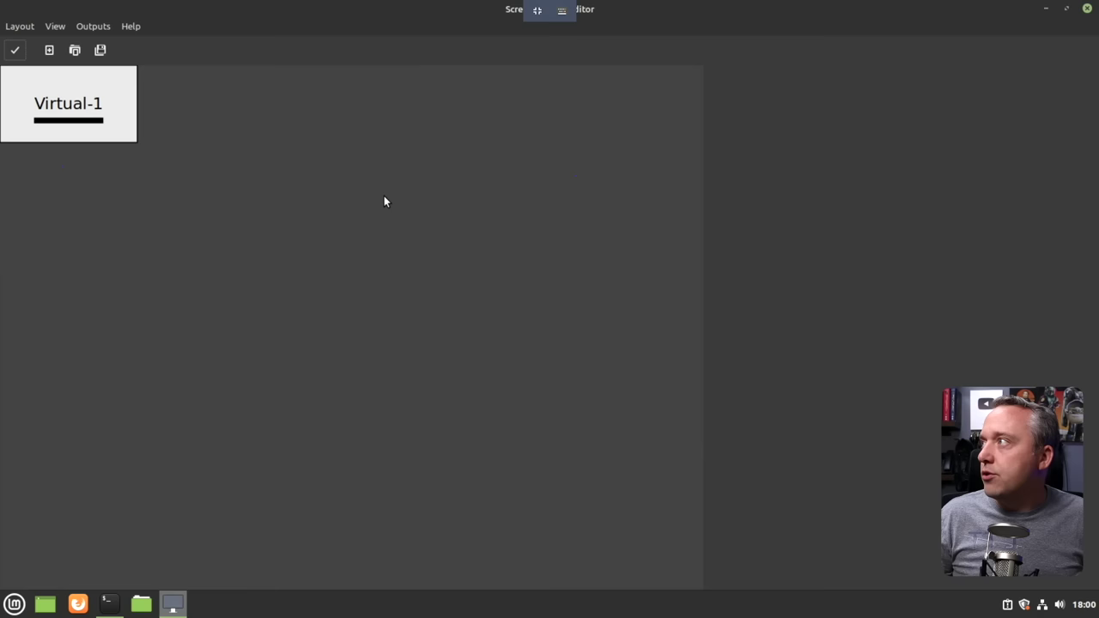
Save the current screen layout as 'def'.
left_click(18, 26)
left_click(44, 91)
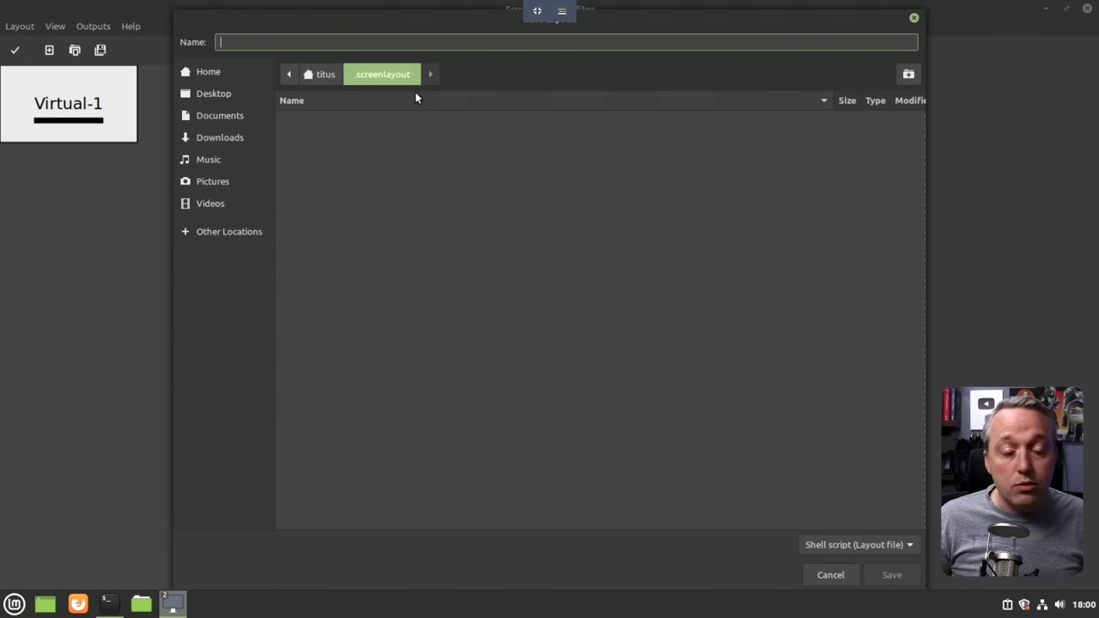
key("Return")
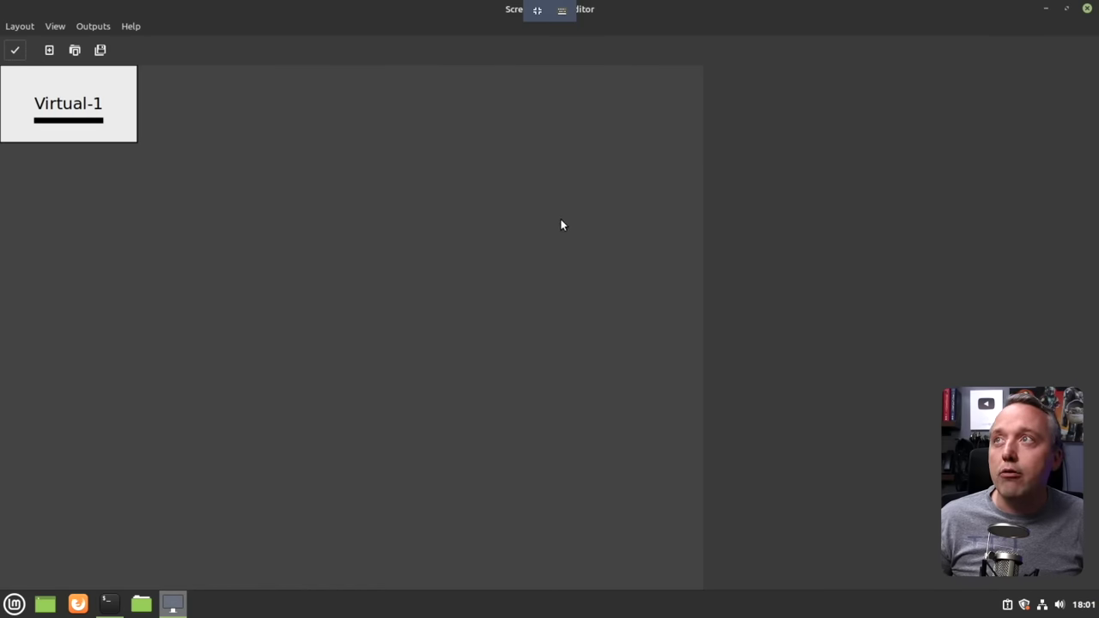
Close ARandR, maximize the terminal with larger text, and list the home directory with 'll'.
left_click(1087, 9)
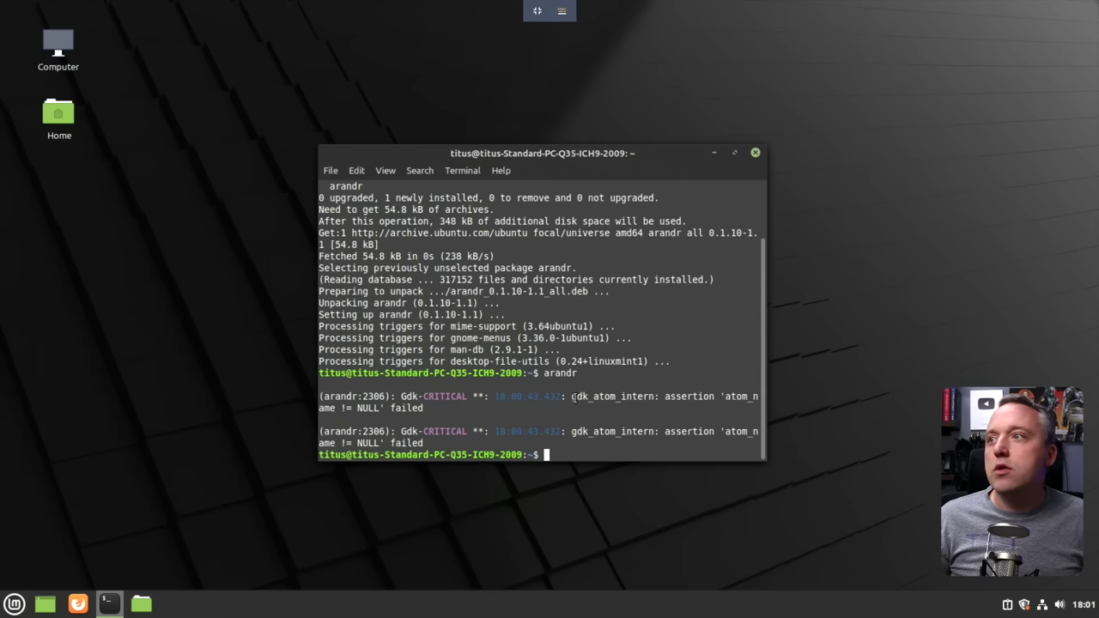
double_click(597, 156)
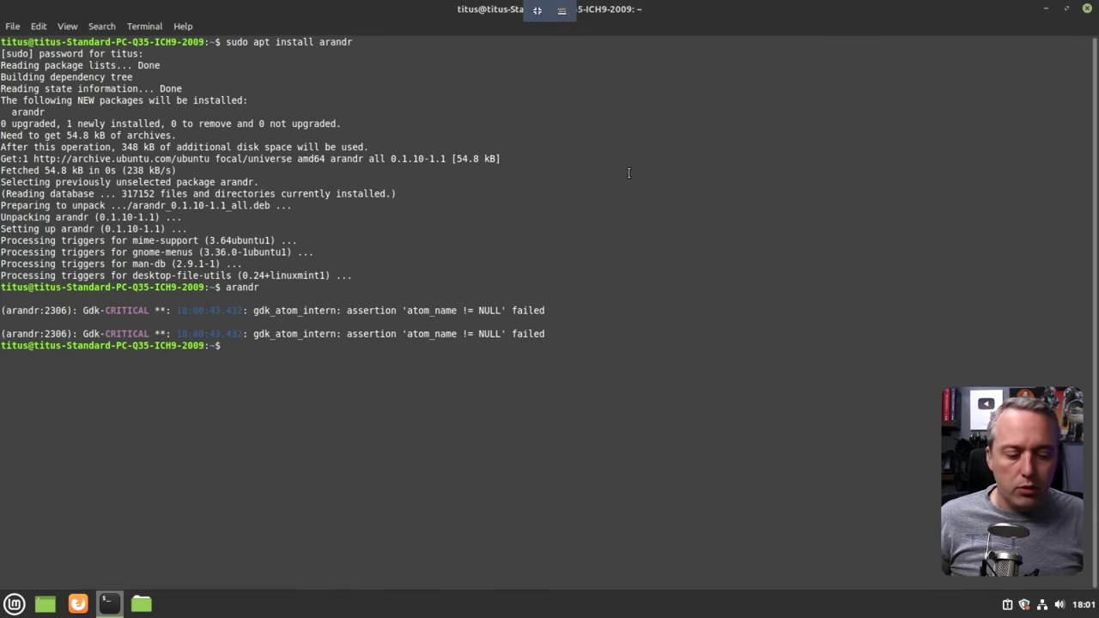
key("ctrl+plus")
key("ctrl+plus")
key("ctrl+plus")
type("c;ea")
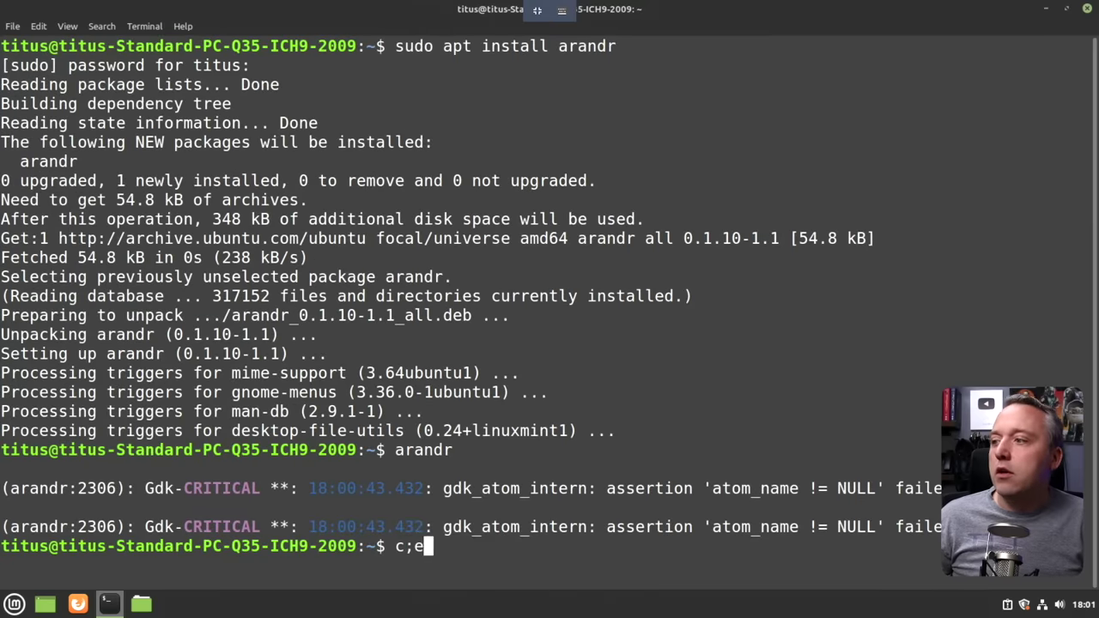
key("BackSpace")
key("BackSpace")
key("BackSpace")
key("BackSpace")
key("ctrl+l")
type("ll")
key("Return")
In .screenlayout, list files, print def.sh with cat, and try 'vim def.sh'.
type("cd .scr")
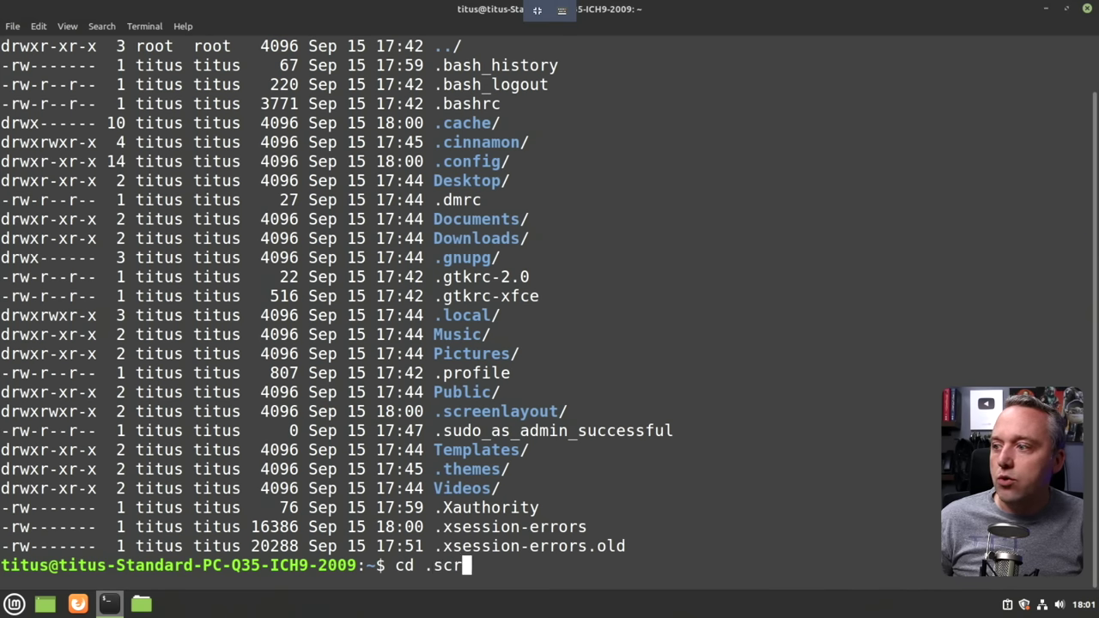
key("Tab")
key("Return")
type("ll")
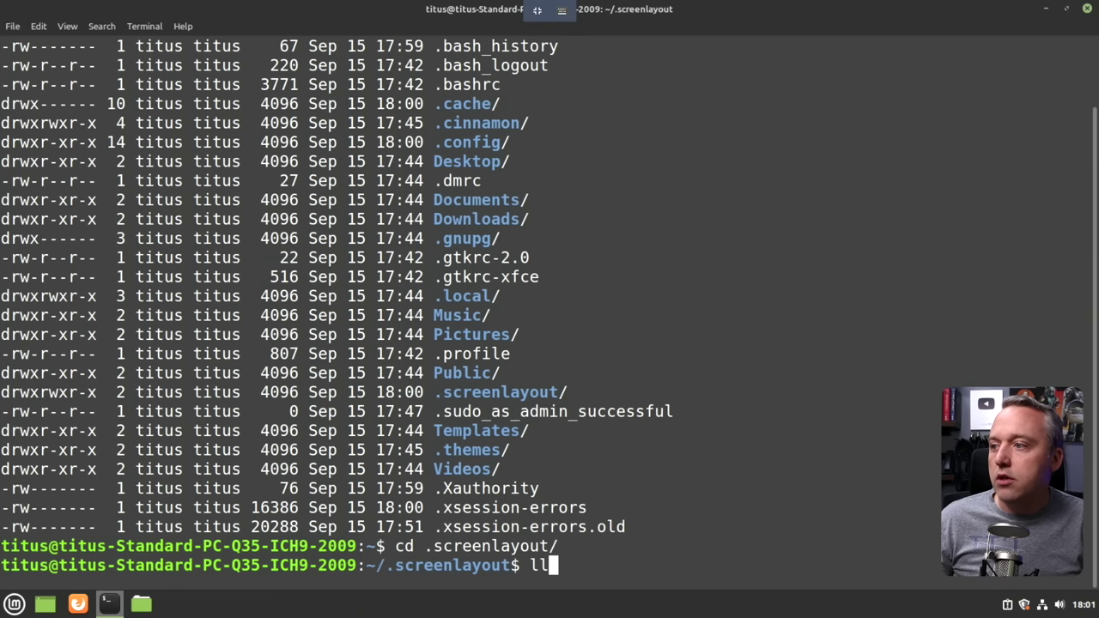
key("Return")
type("cat ")
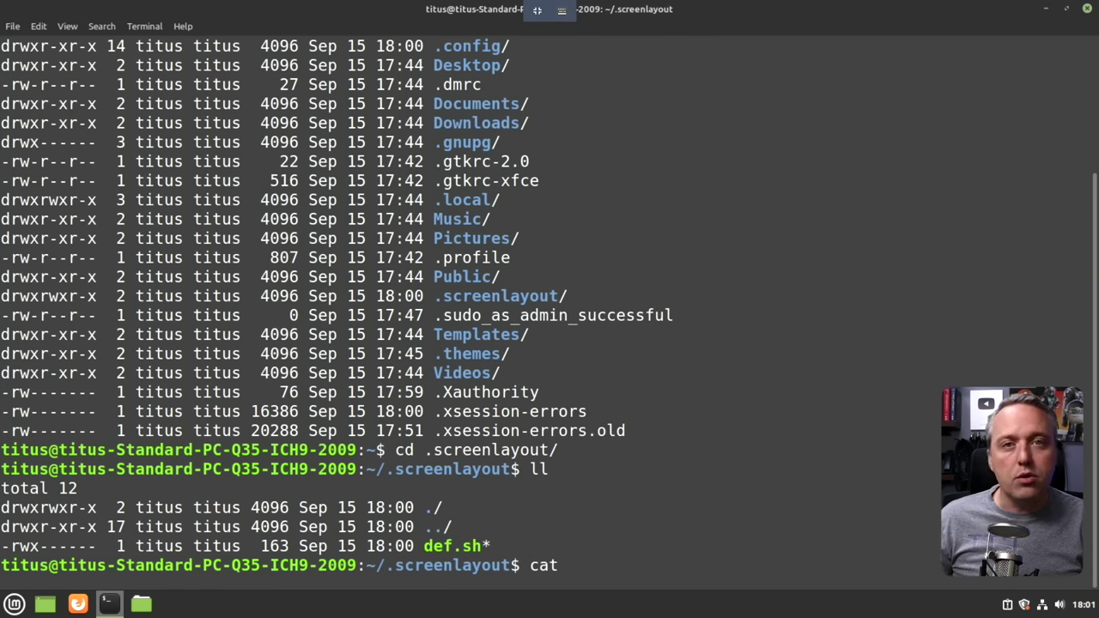
type("de")
key("Tab")
key("Return")
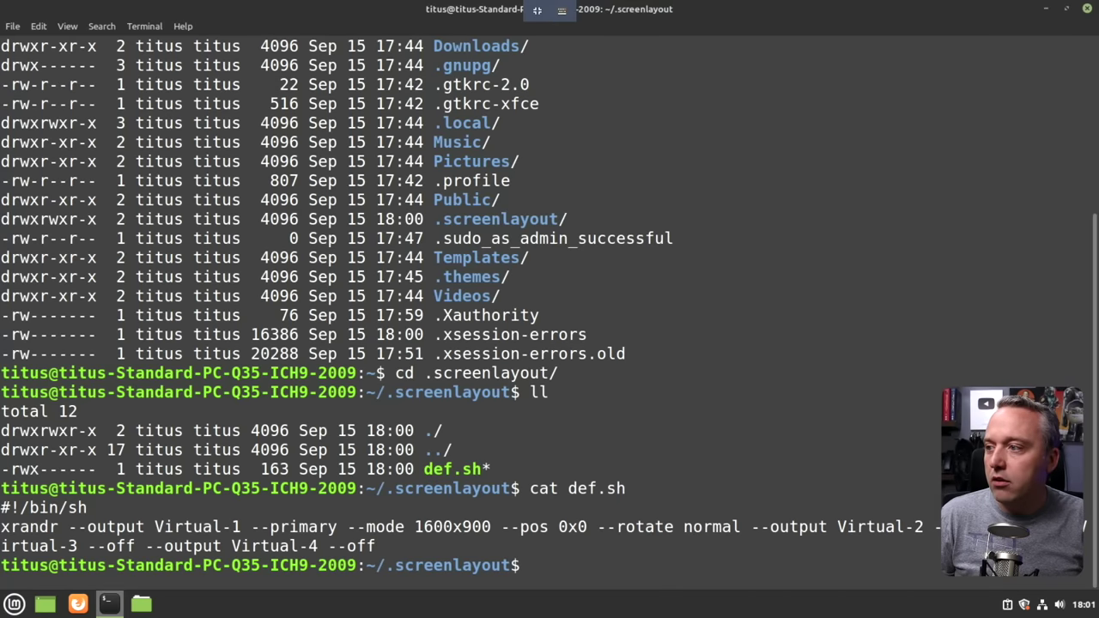
type("vim ")
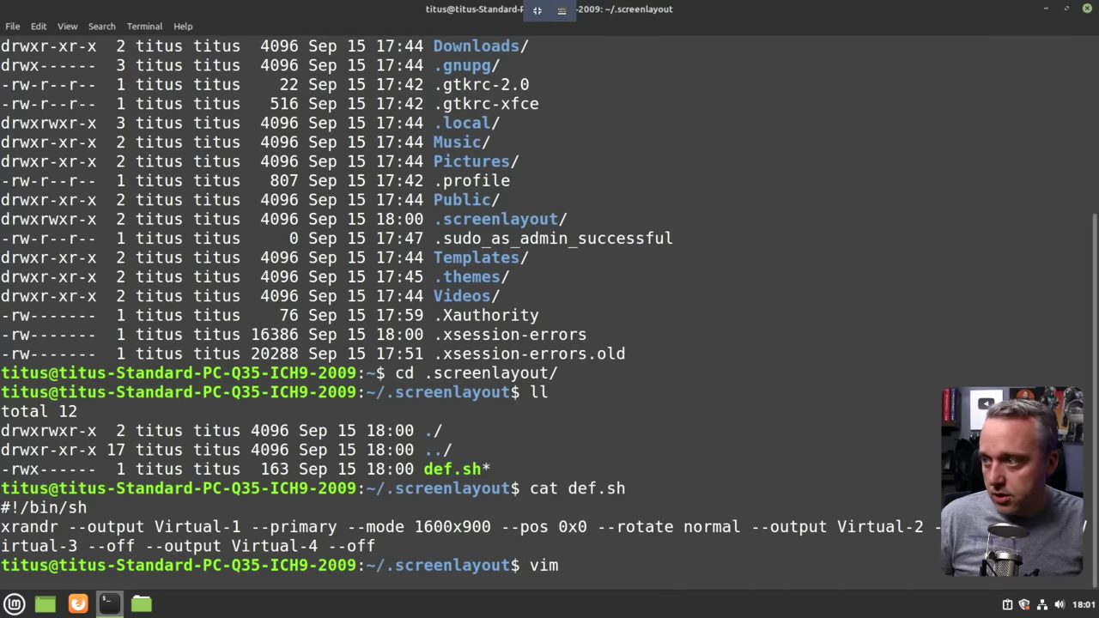
type("def.sh")
key("Return")
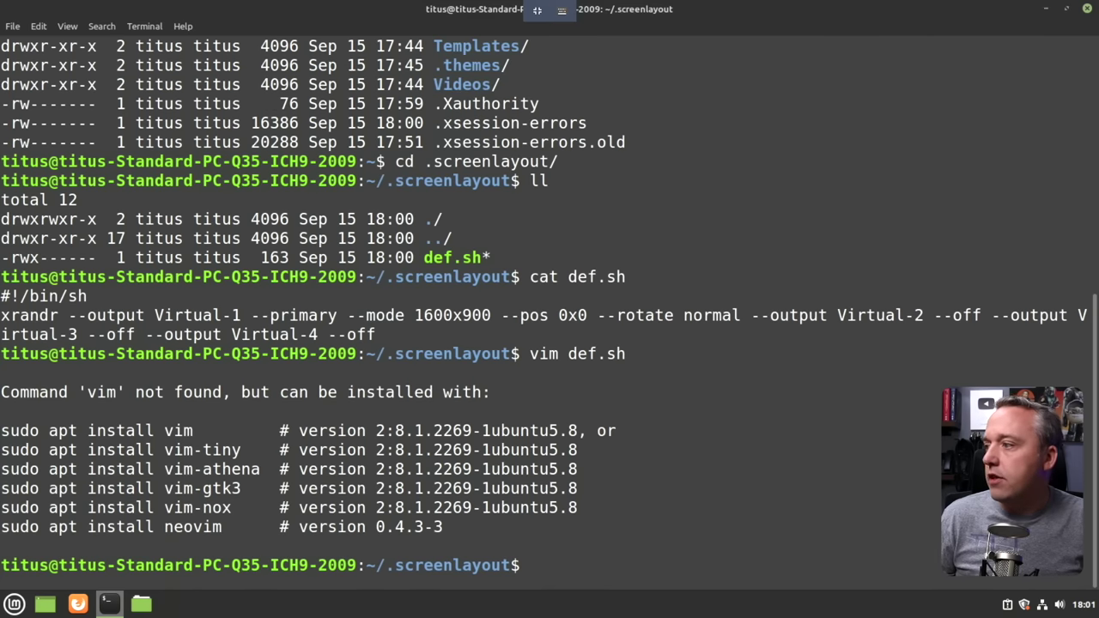
After clearing false starts, install vim and launch the vimtutor tutorial.
type("sudo")
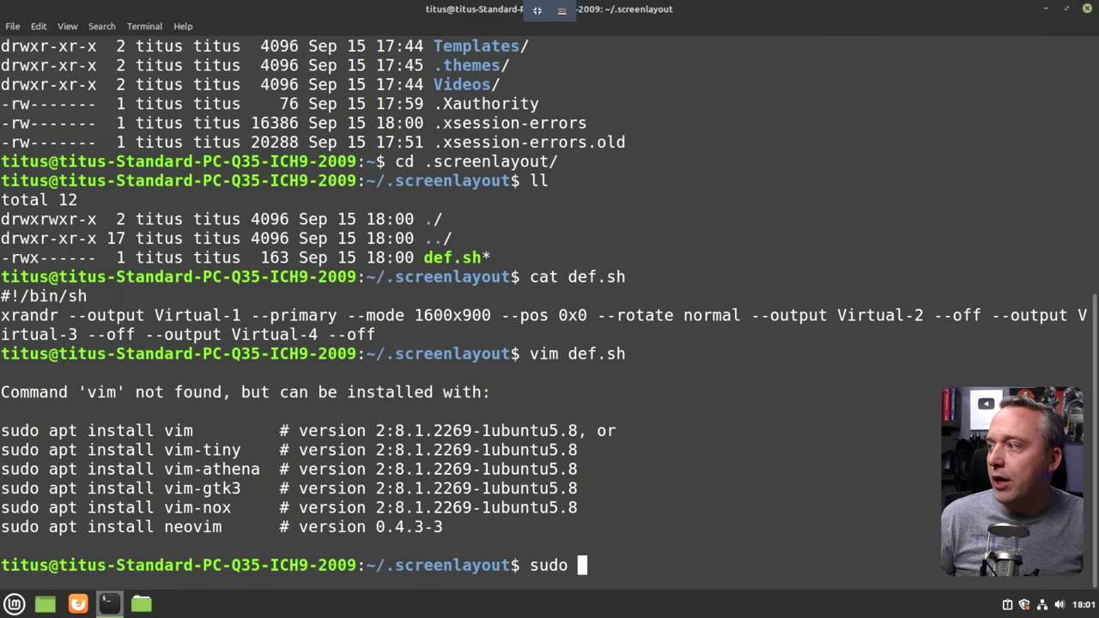
key("BackSpace")
key("BackSpace")
key("BackSpace")
key("BackSpace")
key("BackSpace")
type("nano")
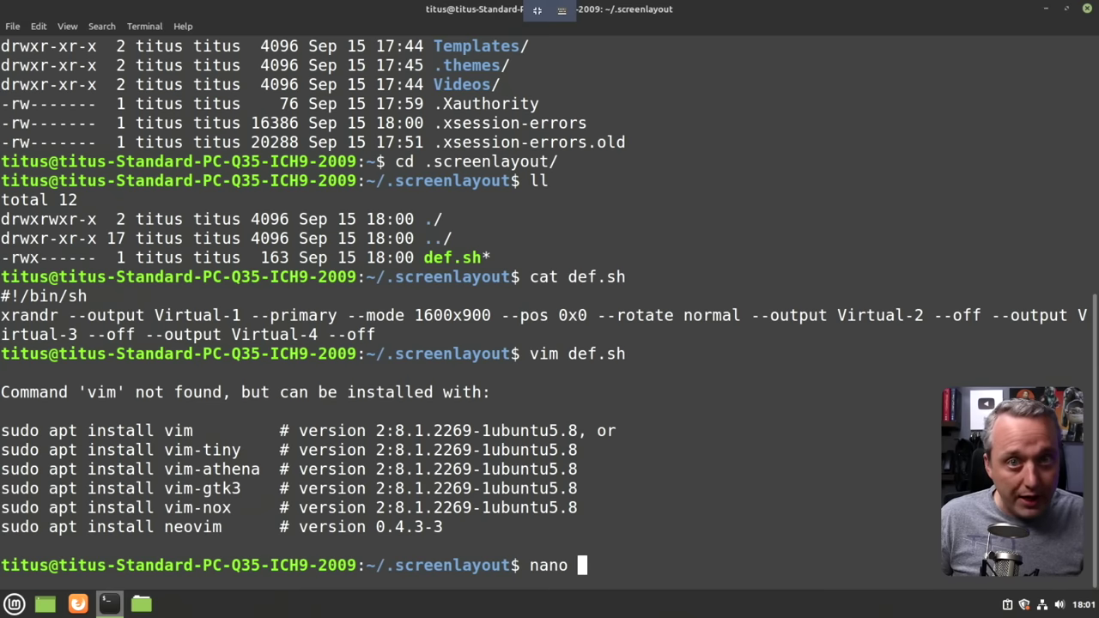
key("BackSpace")
key("BackSpace")
key("BackSpace")
key("BackSpace")
key("BackSpace")
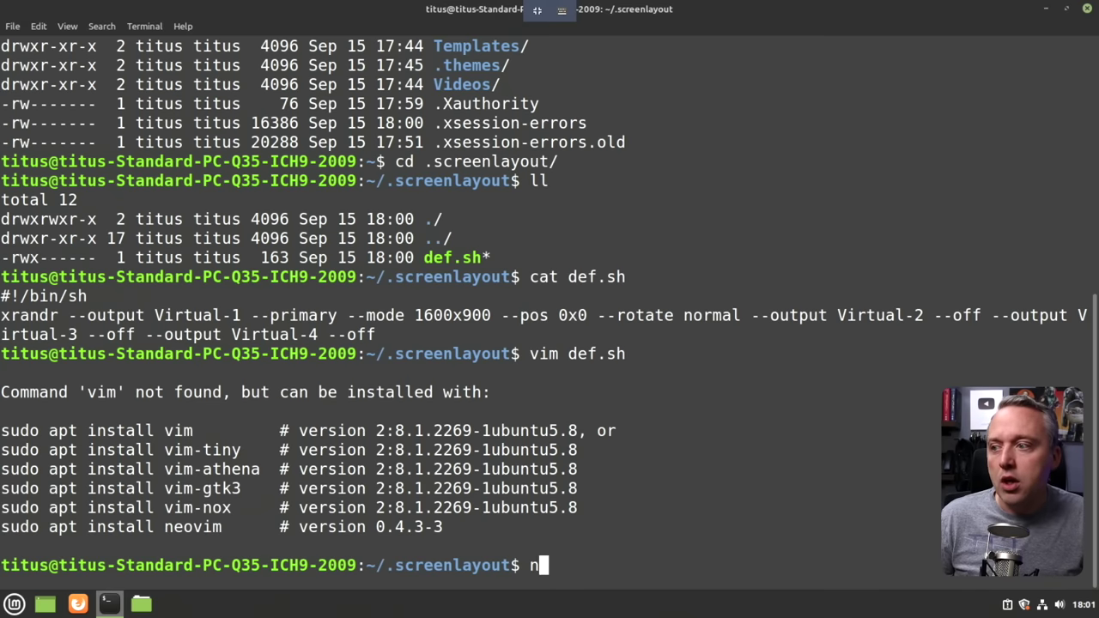
type("sudo apt install v")
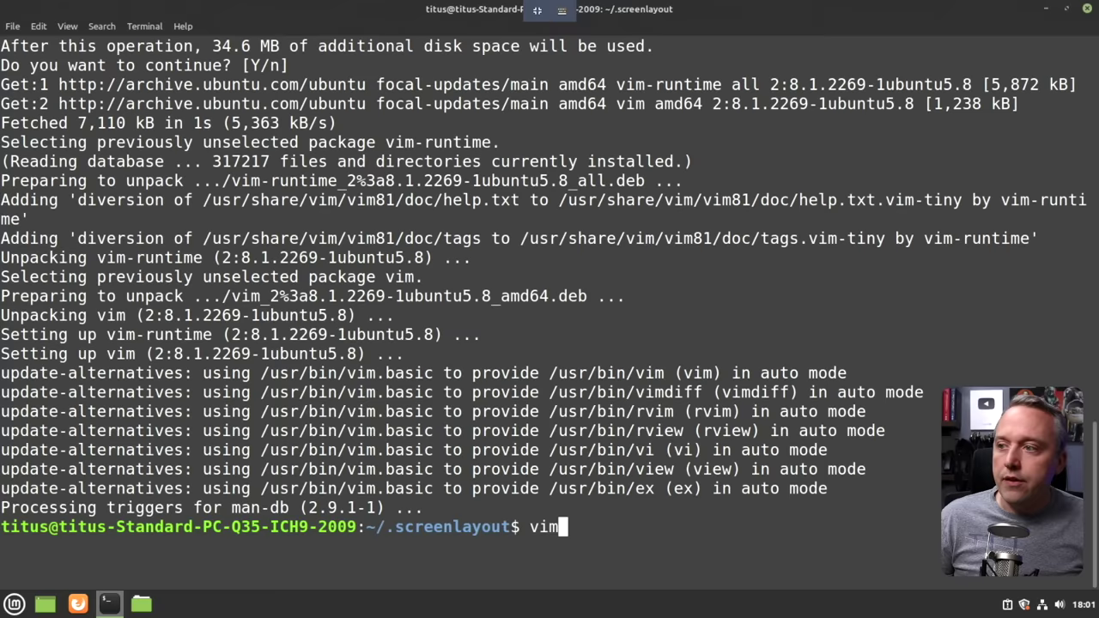
type("tutor")
key("Return")
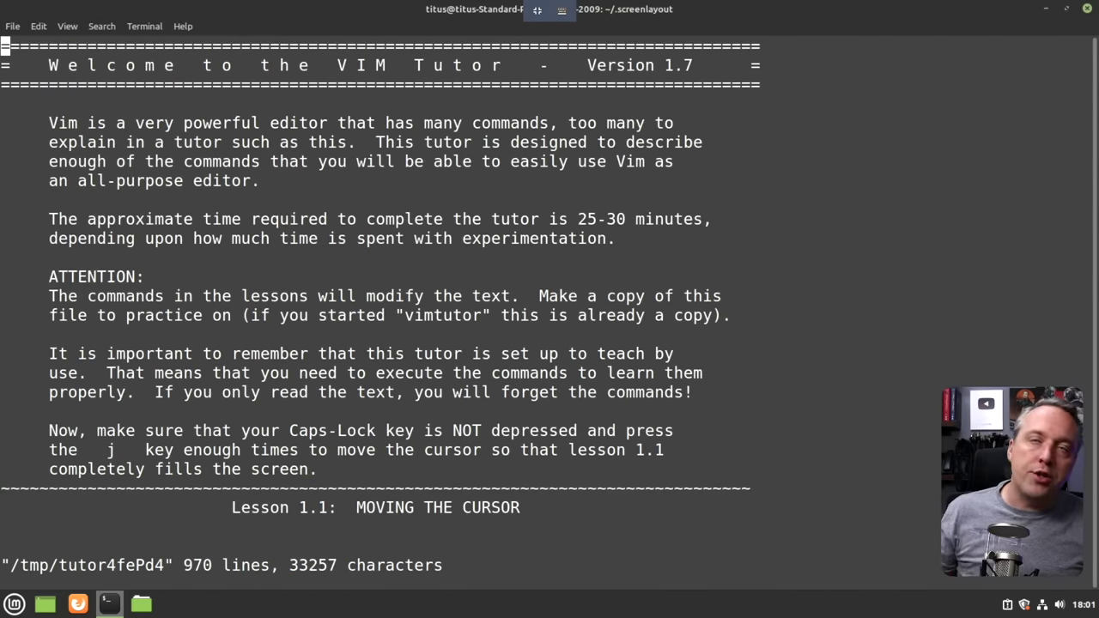
Quit vimtutor with :q and begin the 'nano def.sh' command.
type(":q")
key("Return")
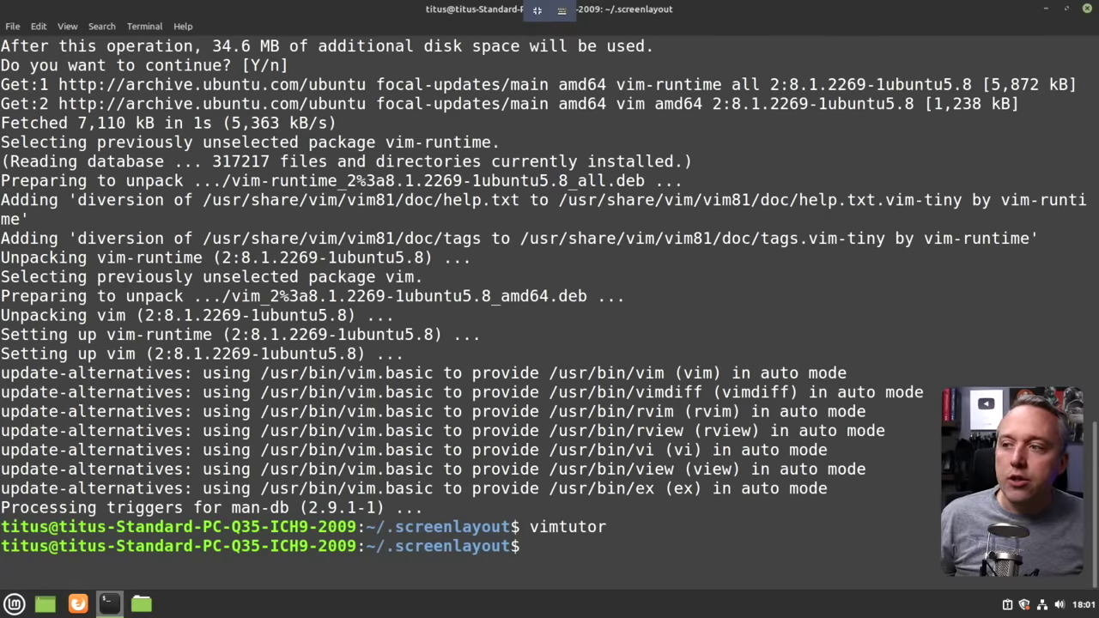
type("nano")
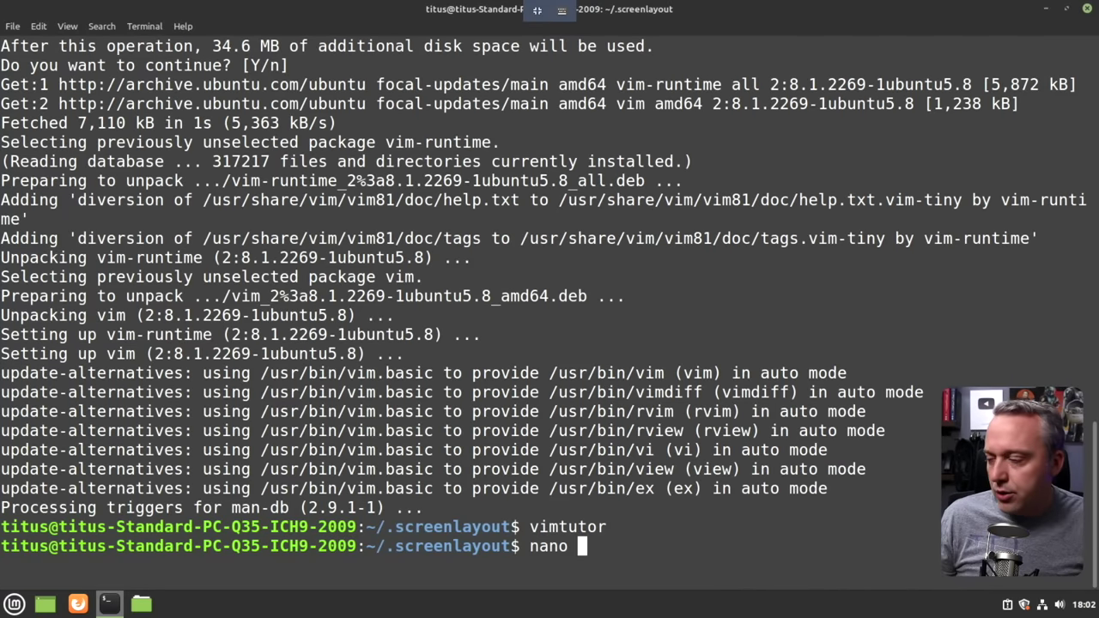
Open def.sh in nano and change the xrandr mode from 1600x900 to 1920x1080.
type("def.sh")
key("Return")
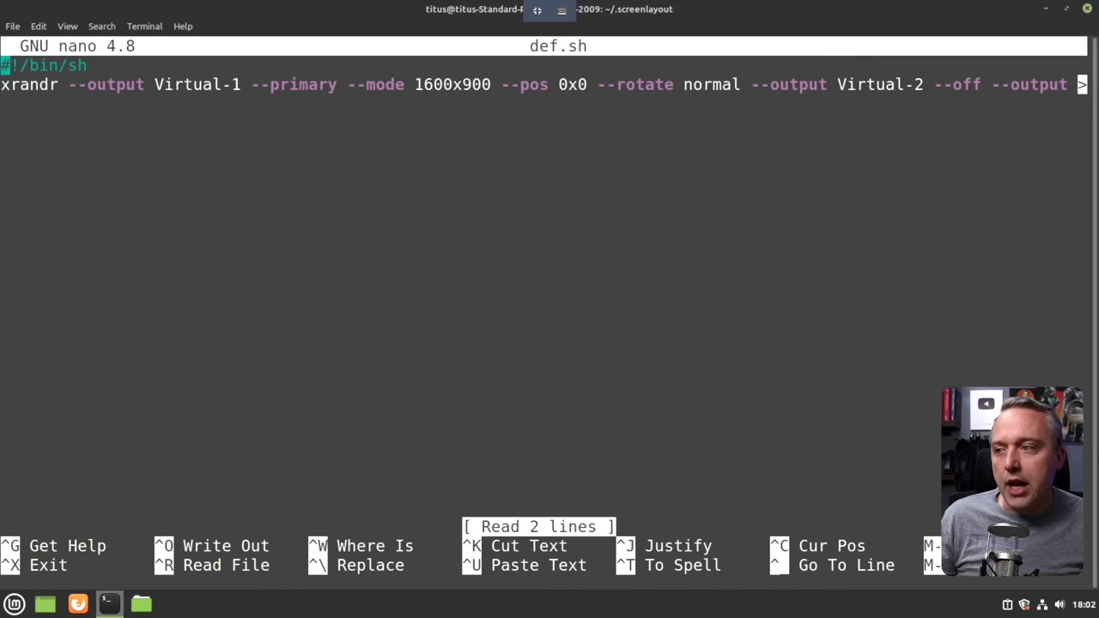
key("Down")
key("Right")
key("Right")
key("Right")
key("Right")
key("Right")
key("Right")
key("Right")
key("Right")
key("Right")
key("Right")
key("Right")
key("Right")
key("Right")
key("Right")
key("Right")
key("Right")
key("Right")
key("Right")
key("Right")
key("Right")
key("Right")
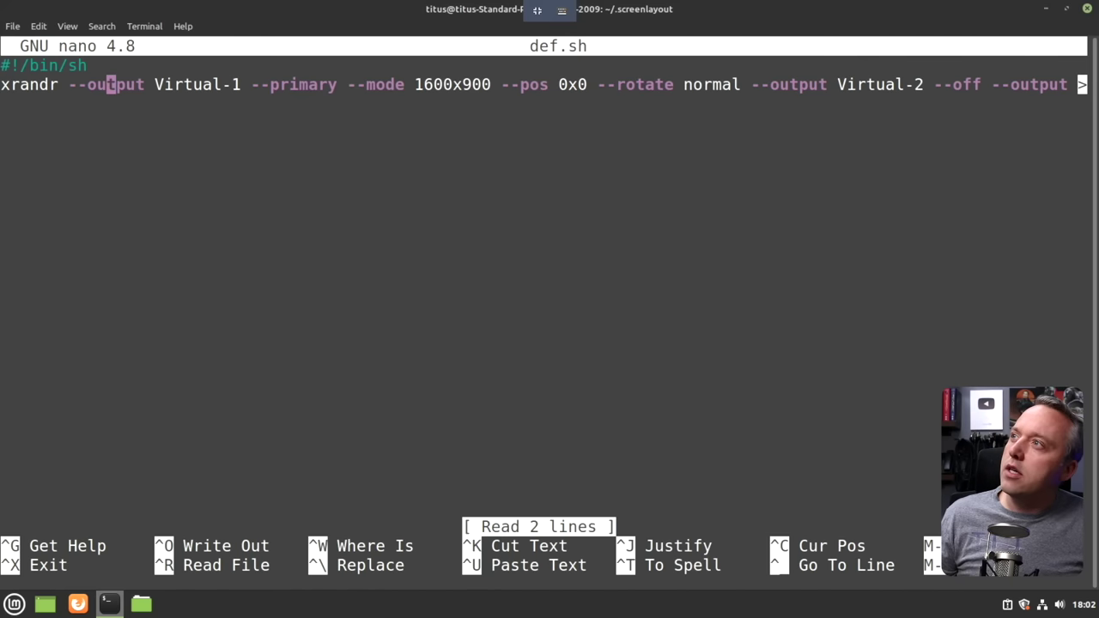
key("Left")
key("Left")
type("dw")
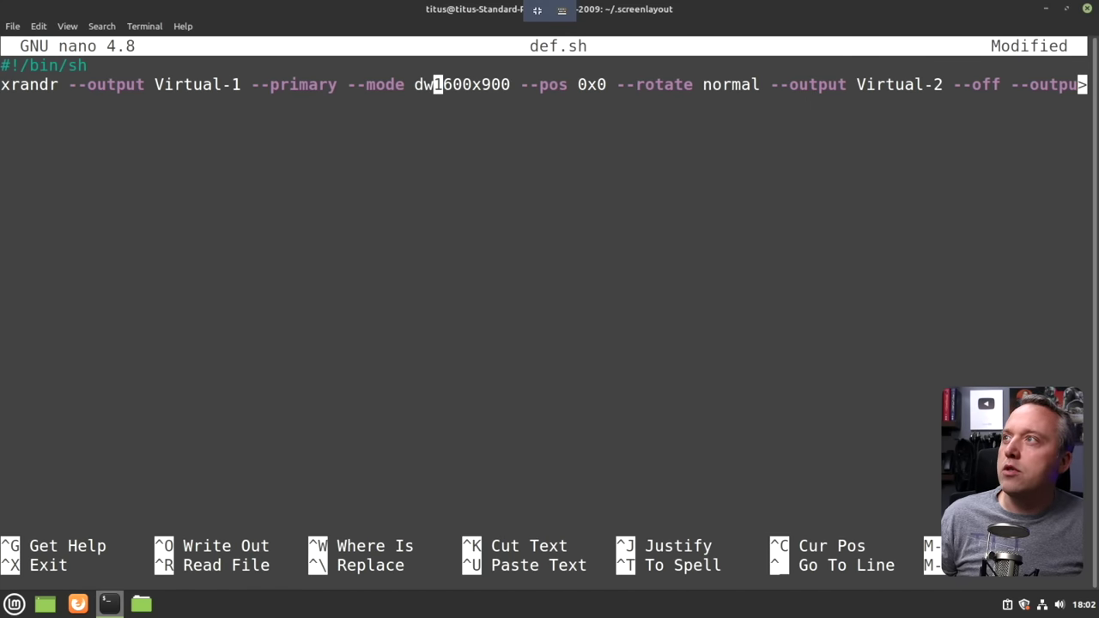
key("BackSpace")
key("BackSpace")
key("Delete")
key("Delete")
key("Delete")
key("Delete")
type("1920")
key("Right")
key("Delete")
key("Delete")
key("Delete")
type("1080")
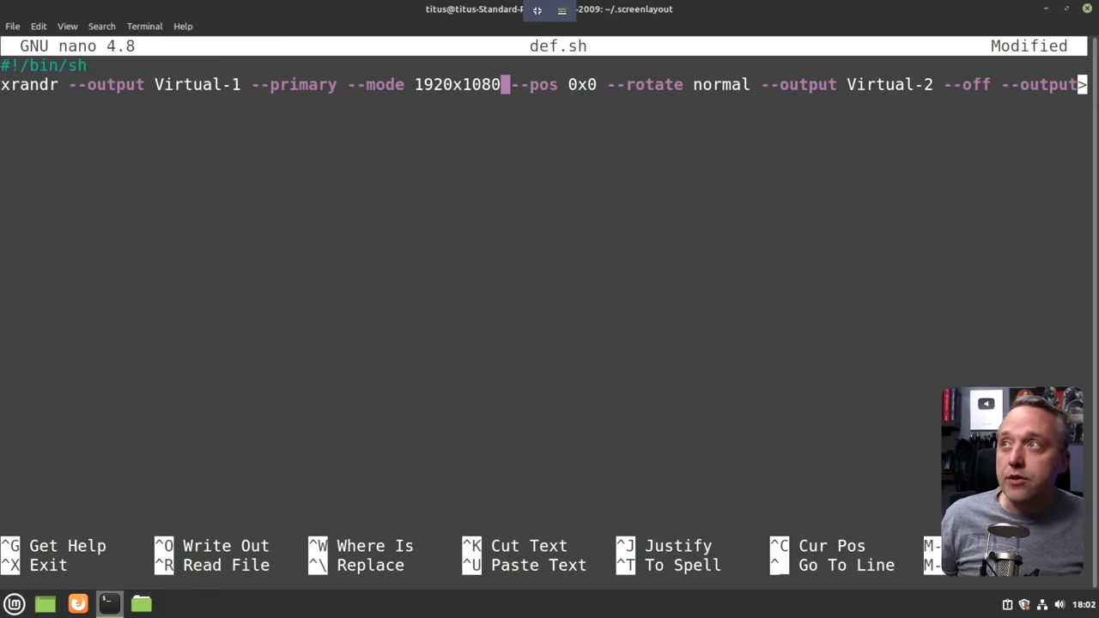
Save def.sh, suspend nano, run ./def.sh to apply 1920x1080, and close the terminal.
key("ctrl+o")
key("Return")
key("ctrl+z")
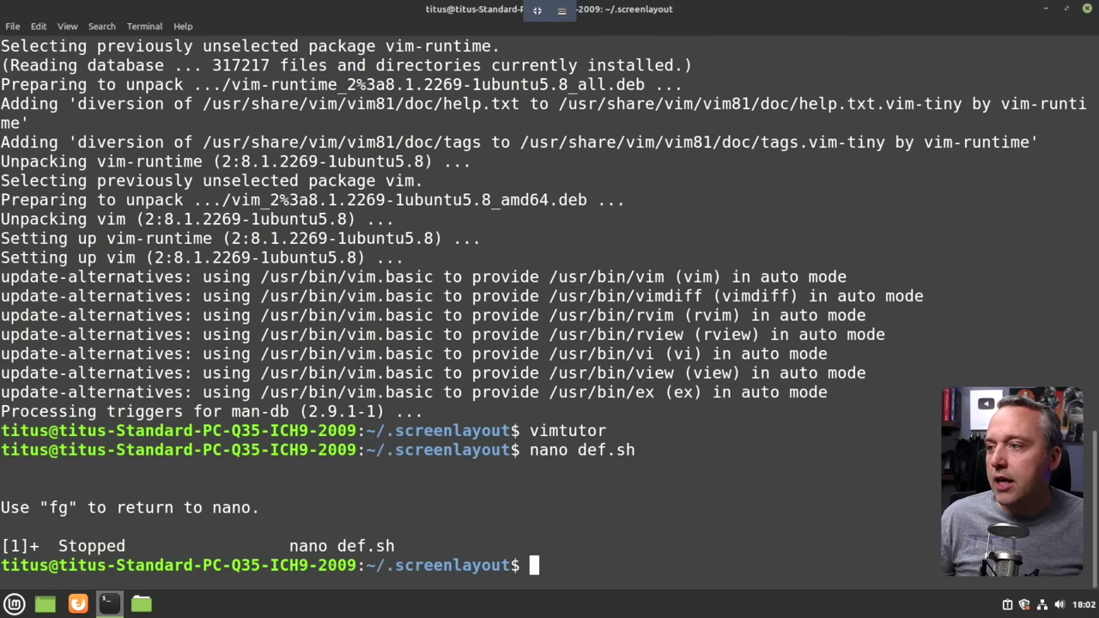
type("./def")
key("Tab")
key("Return")
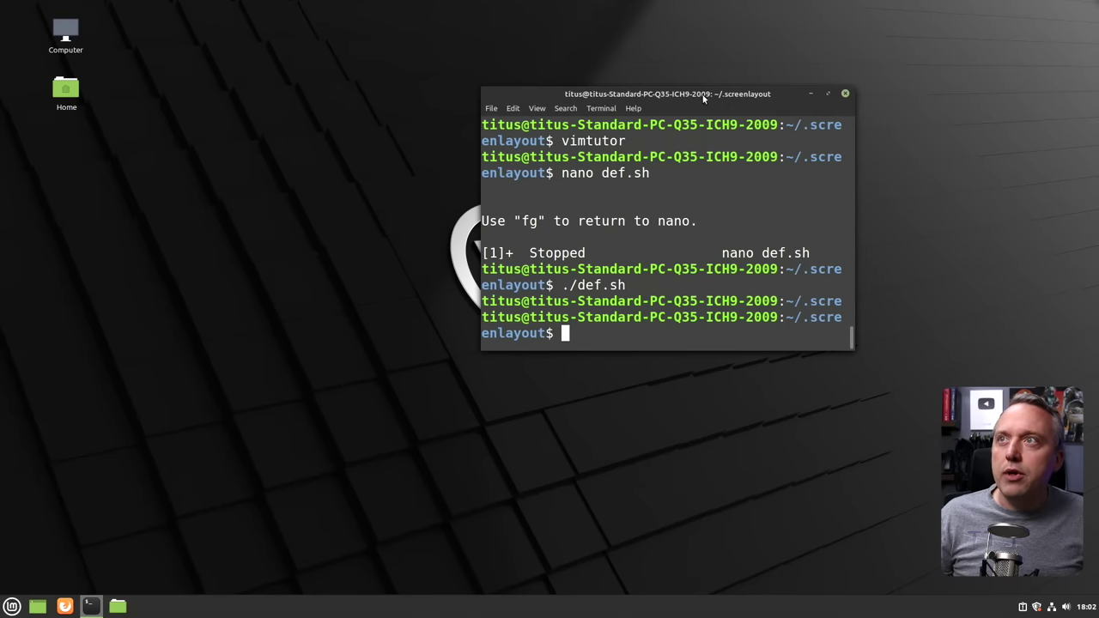
left_click(675, 157)
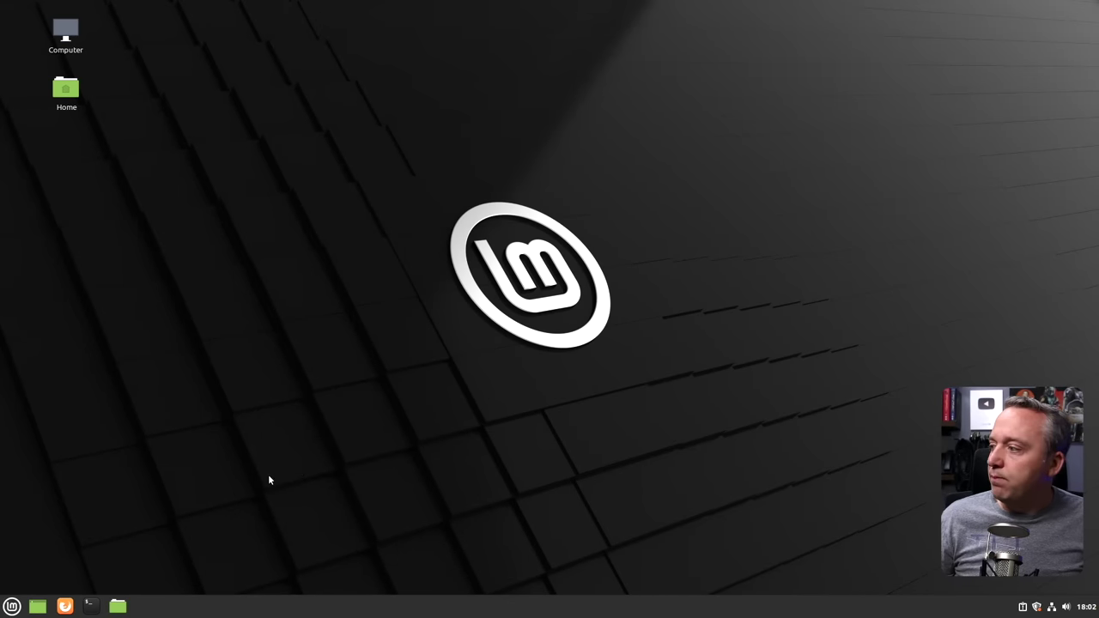
Open the Home folder in the file manager, move its window right, and bring up the Mint menu.
key("super")
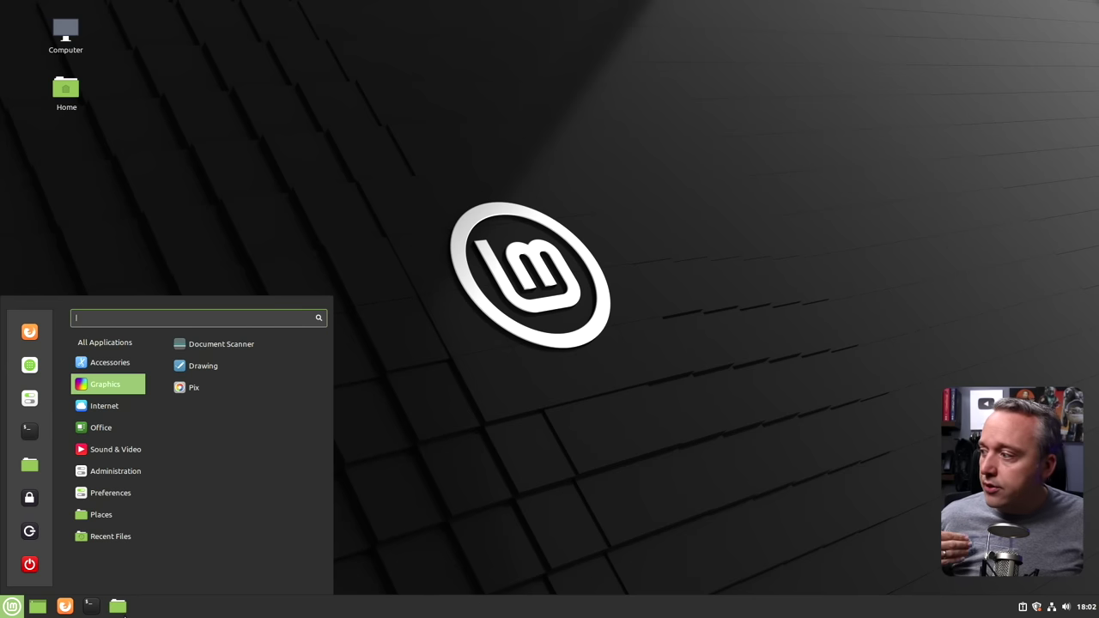
left_click(120, 608)
left_click(120, 608)
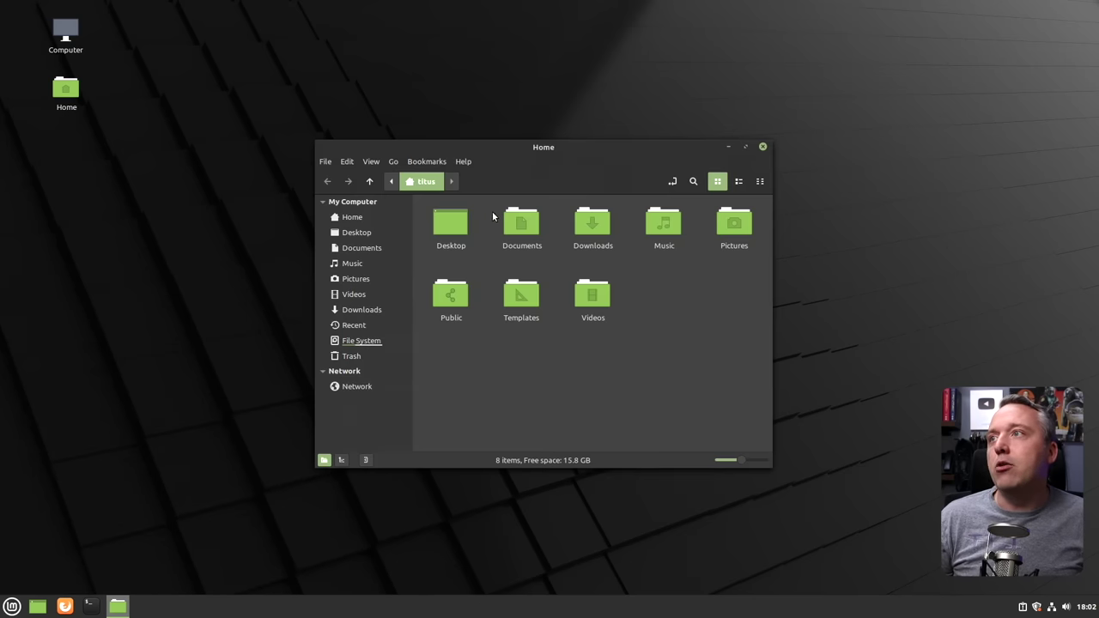
left_click_drag(543, 145, 719, 74)
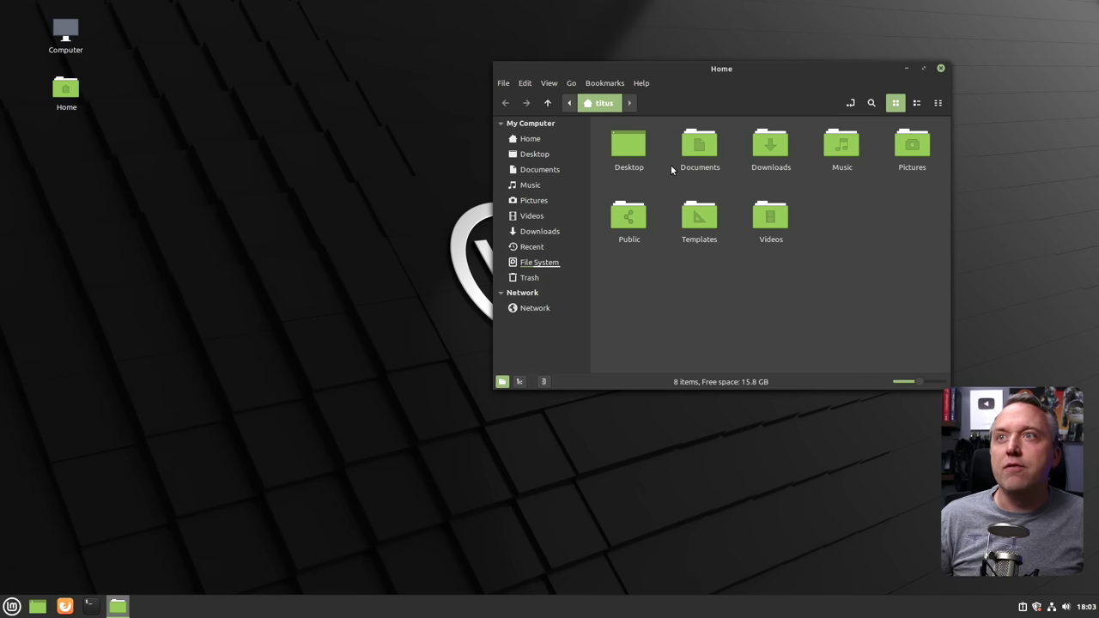
left_click(12, 606)
Set the icon theme to Mint-Y-Dark-Aqua in System Settings, then start a new terminal.
left_click(29, 398)
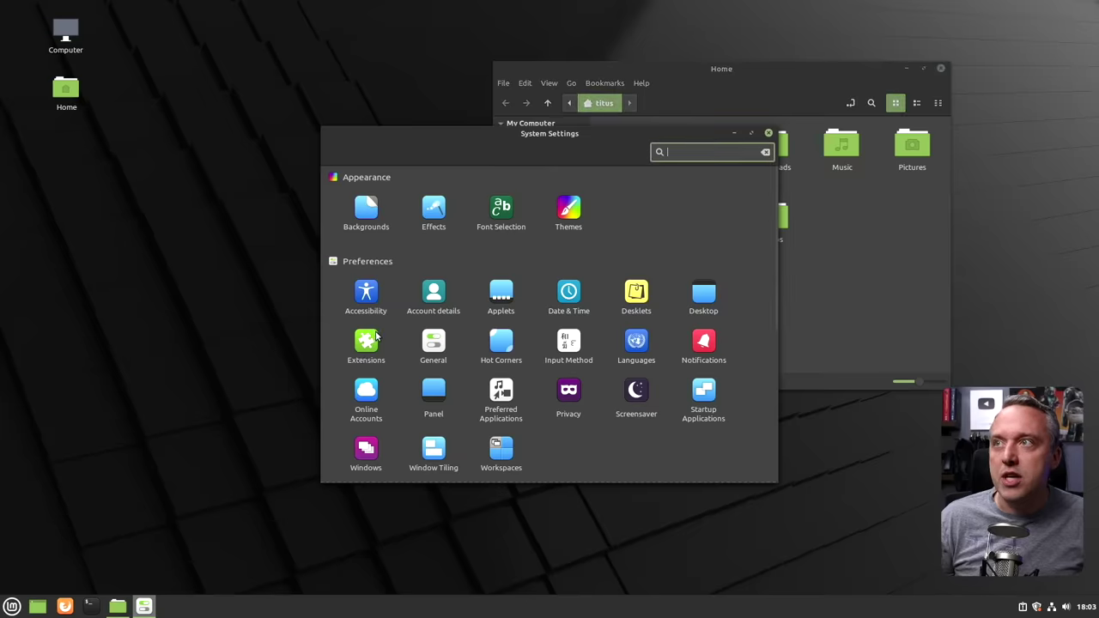
left_click(577, 223)
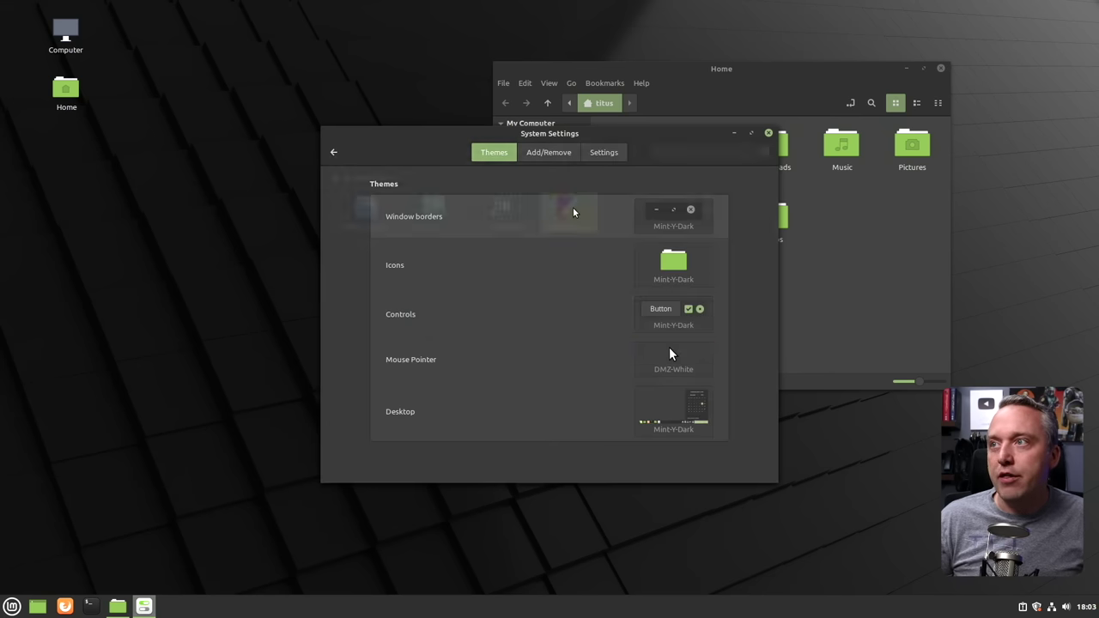
left_click(769, 133)
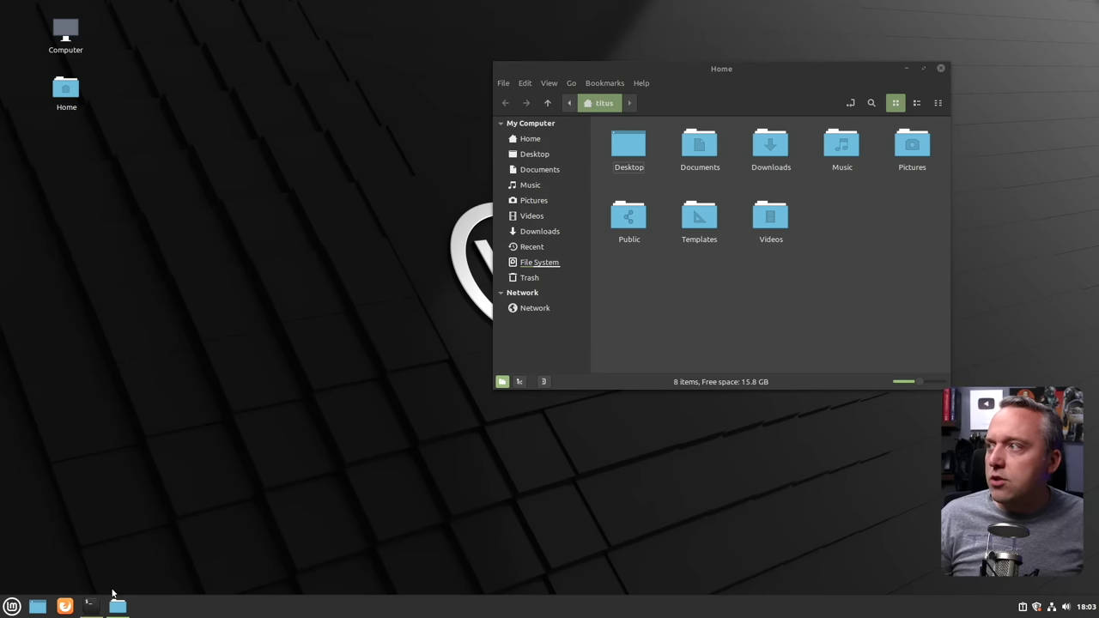
left_click(90, 606)
Install Thunar, try it on the home folder, then close it and stop its process.
type("sudo apt install thunar")
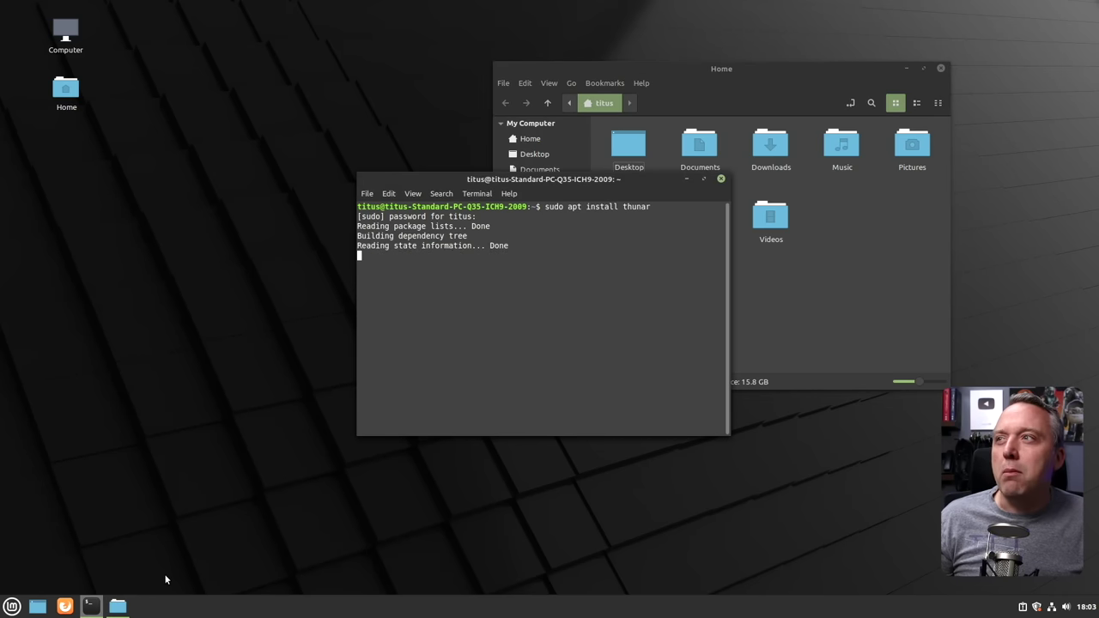
key("Return")
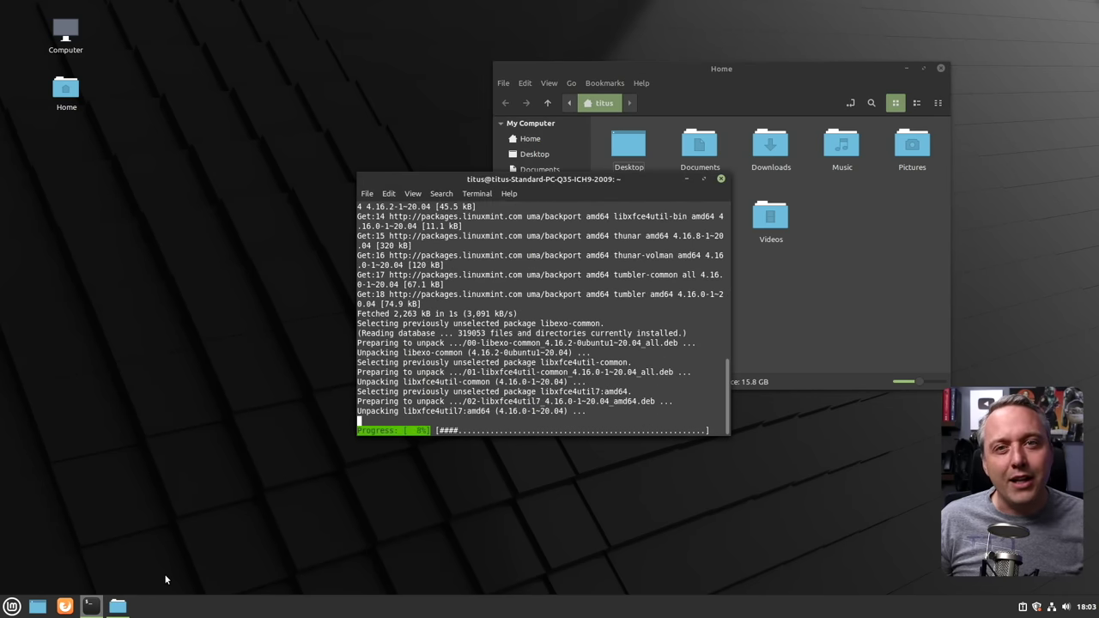
type("thunar .")
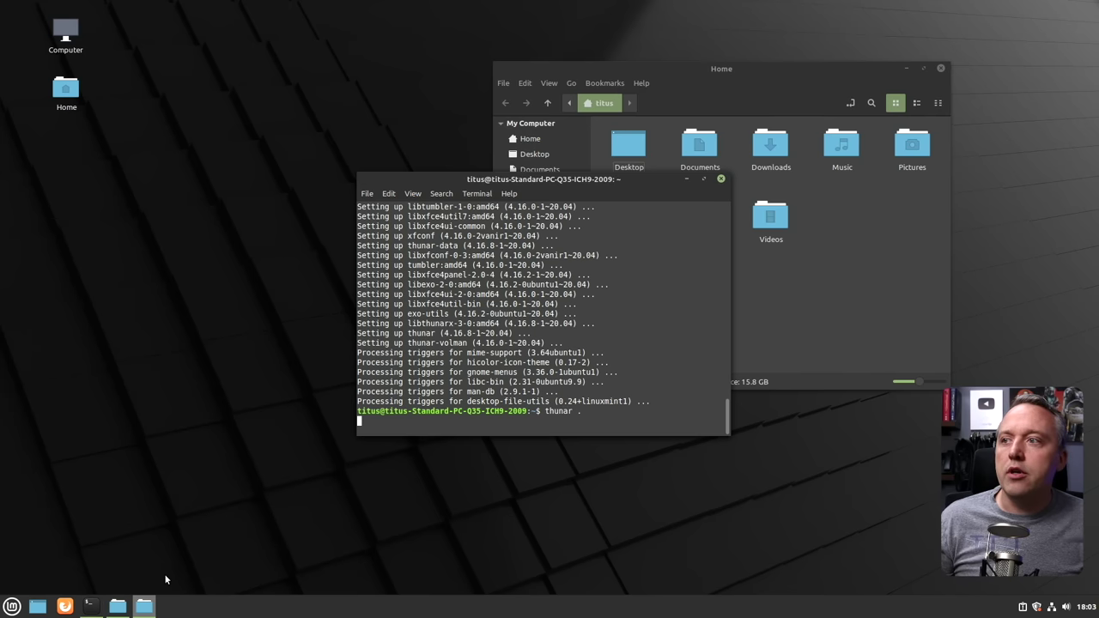
key("Return")
left_click_drag(540, 168, 887, 125)
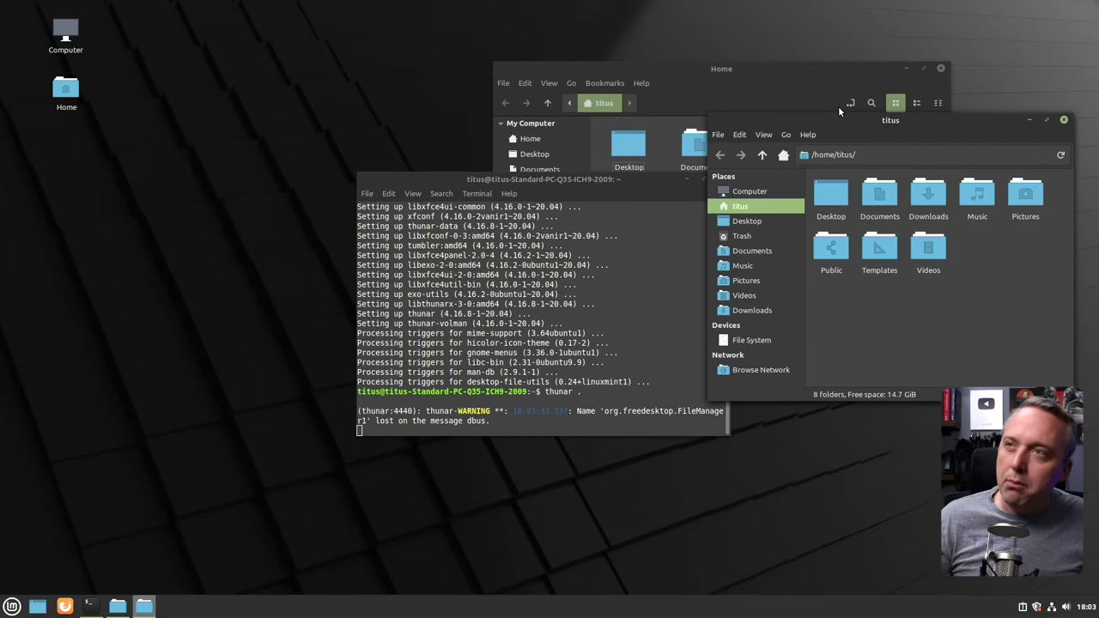
left_click(567, 352)
key("ctrl+c")
Install Nautilus with sudo apt install nautilus and launch it beside the terminal.
type("sudo ap")
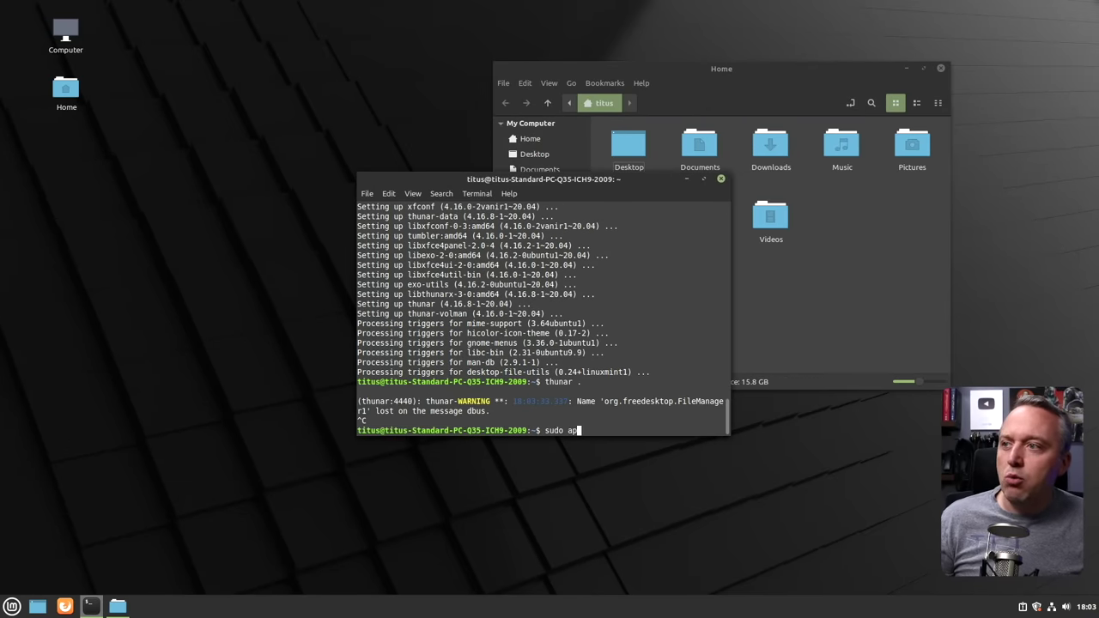
type("t install nauti")
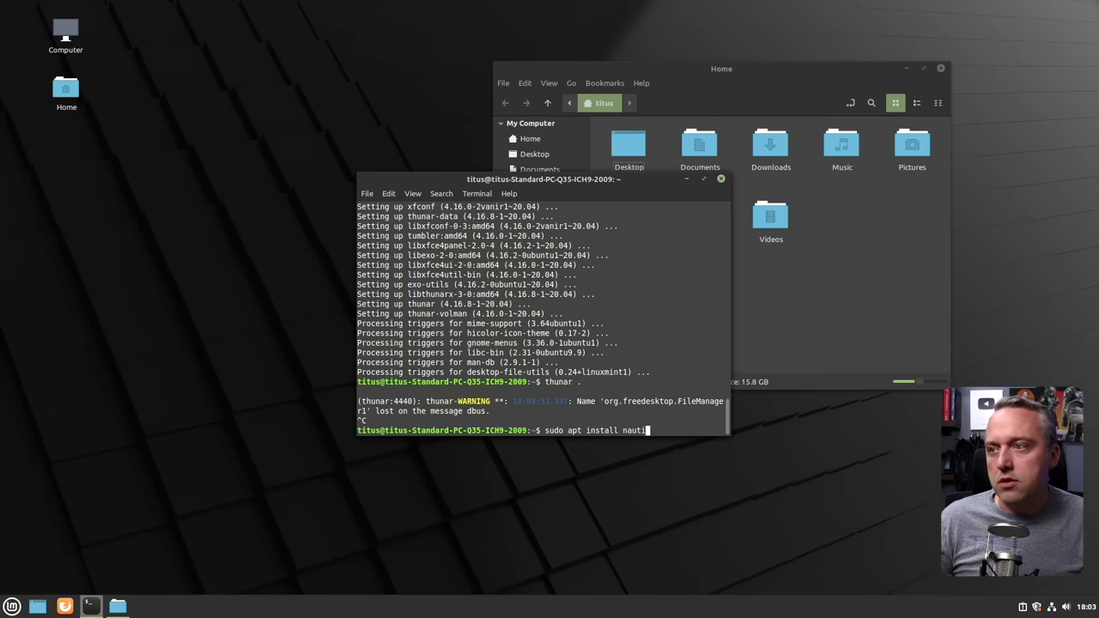
type("lus")
key("Return")
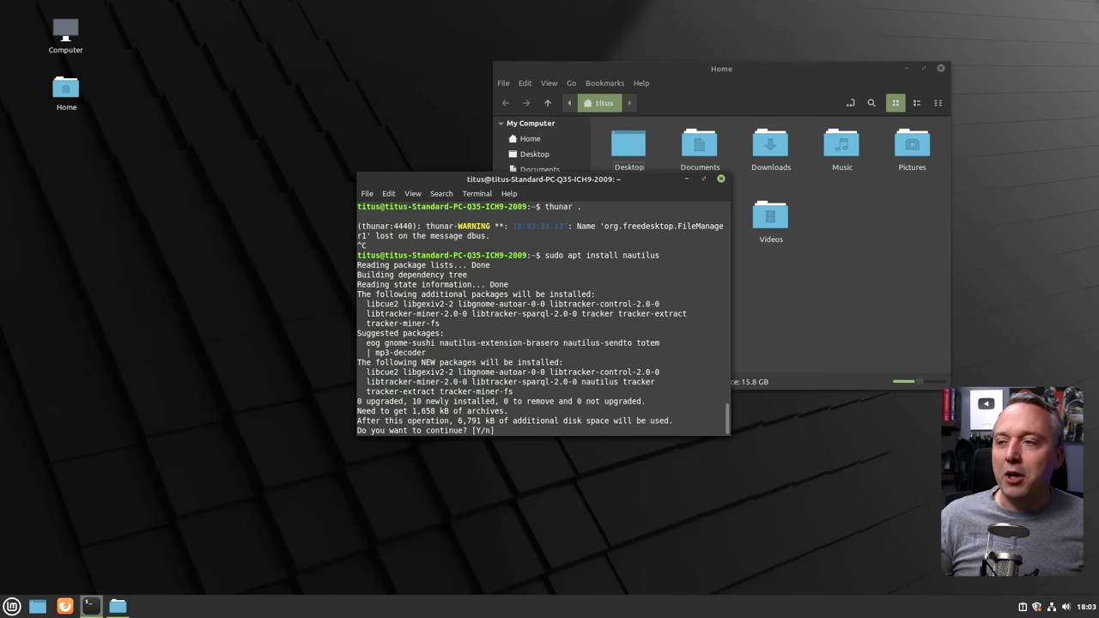
key("Return")
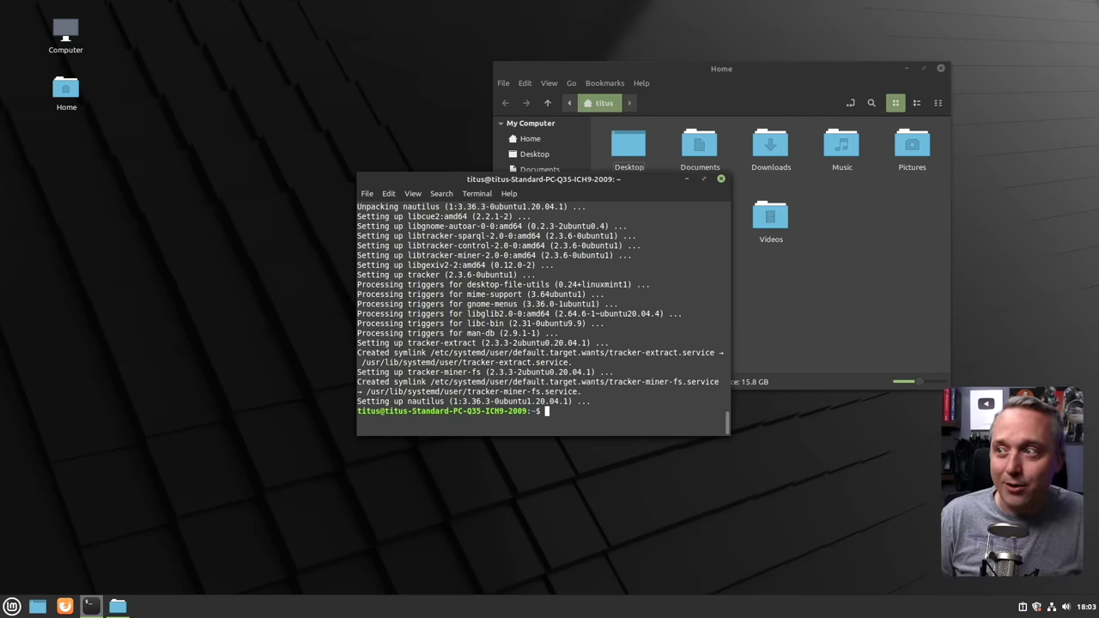
type("nautilus")
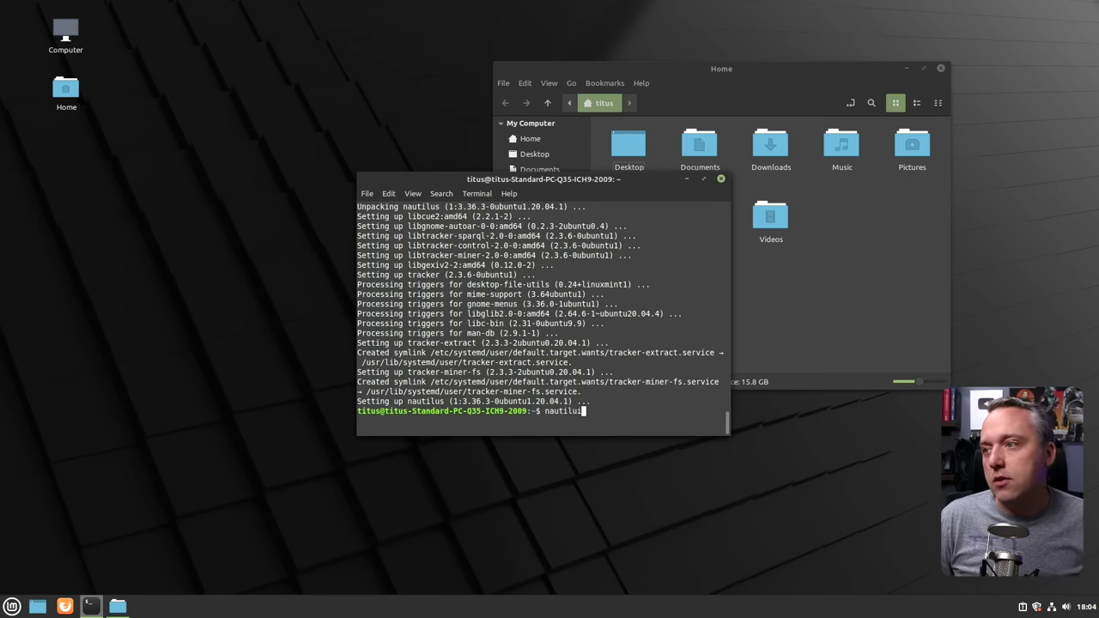
key("Return")
left_click_drag(569, 150, 771, 225)
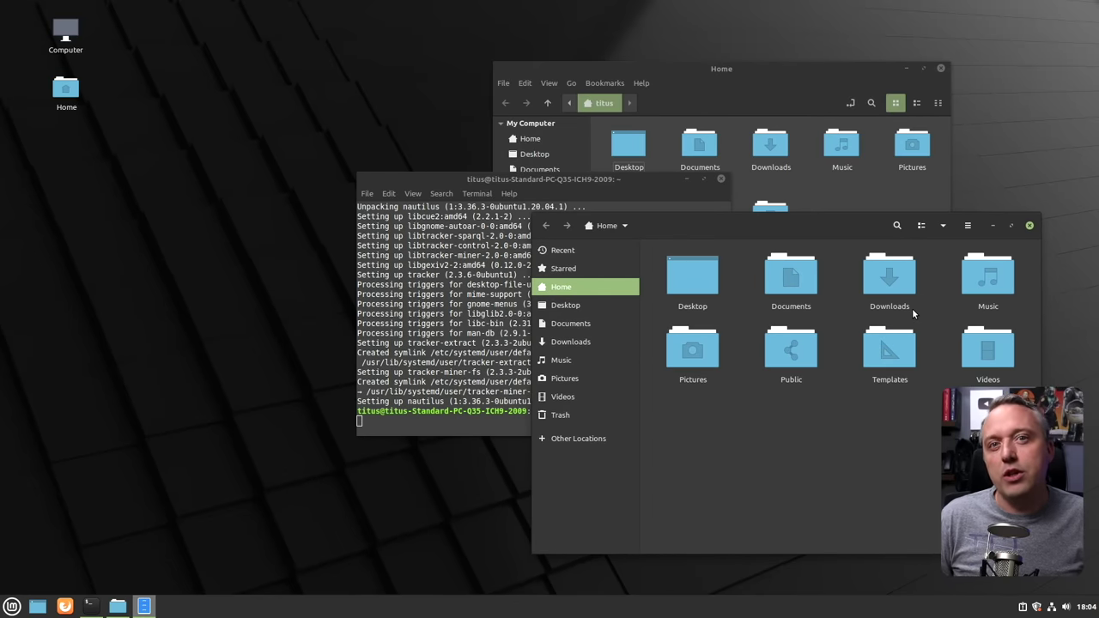
Close the Nautilus window and the Nemo home window.
left_click(1030, 226)
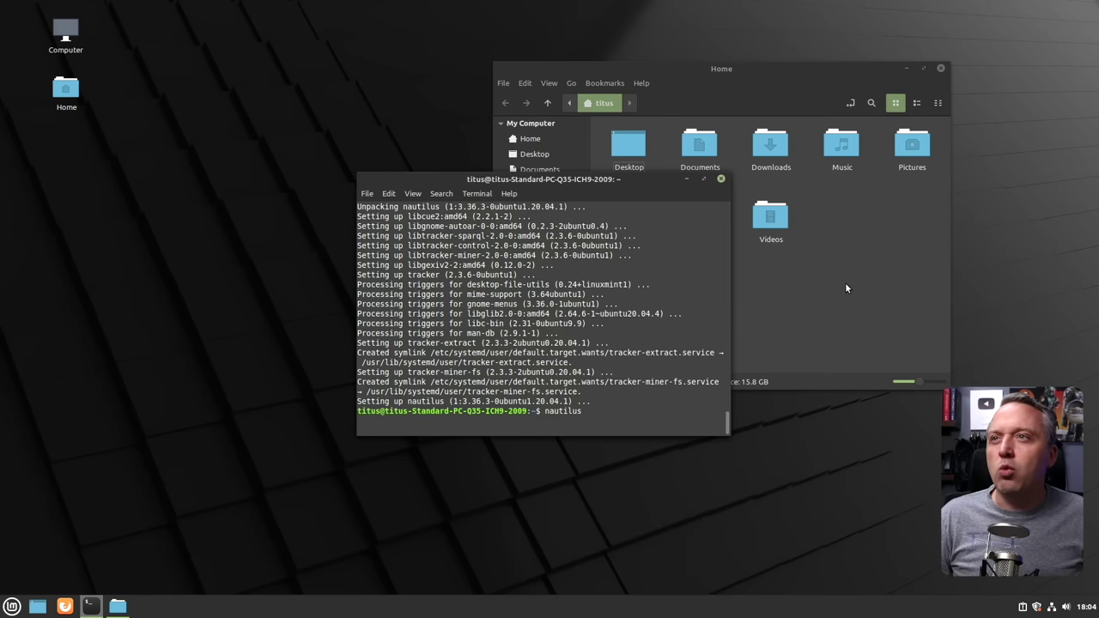
left_click(846, 286)
left_click(941, 70)
left_click_drag(571, 314, 577, 304)
Stop Nautilus with Ctrl+C and run sudo apt install dolphin.
key("ctrl+c")
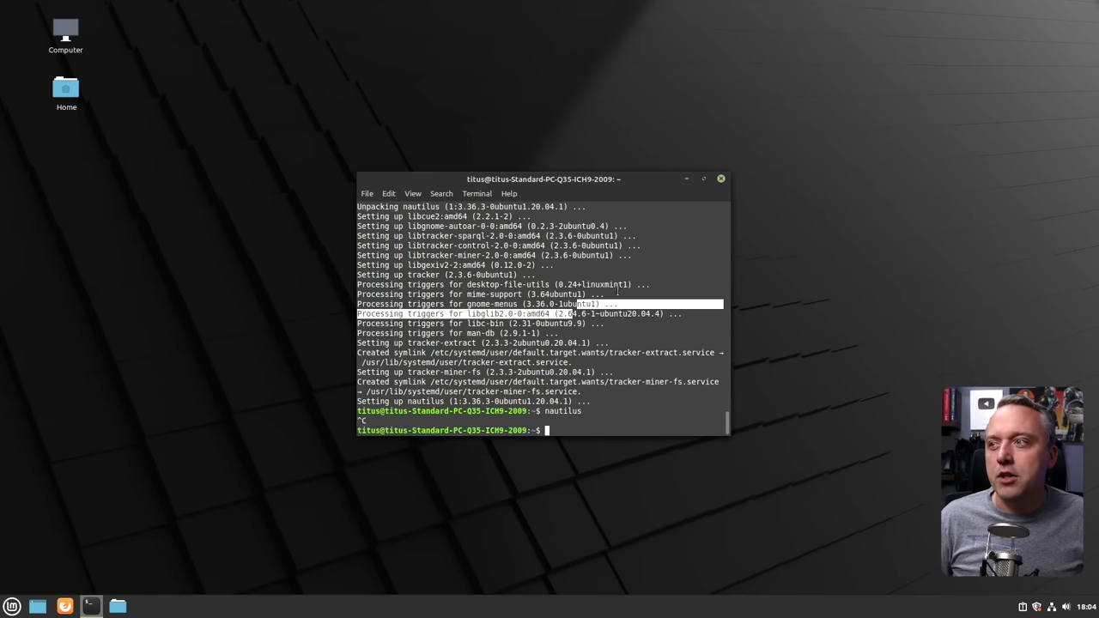
type("sudo apt install dolphin")
key("Return")
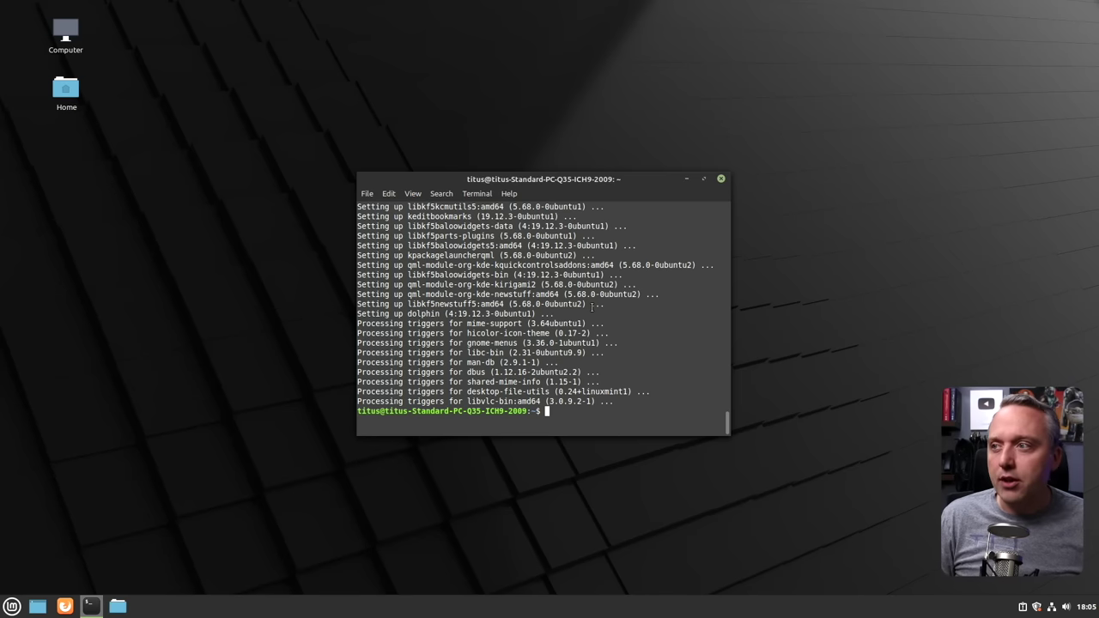
Launch Dolphin maximized, enlarge its folder icons, show its terminal panel, then close it.
type("dolphin")
key("Return")
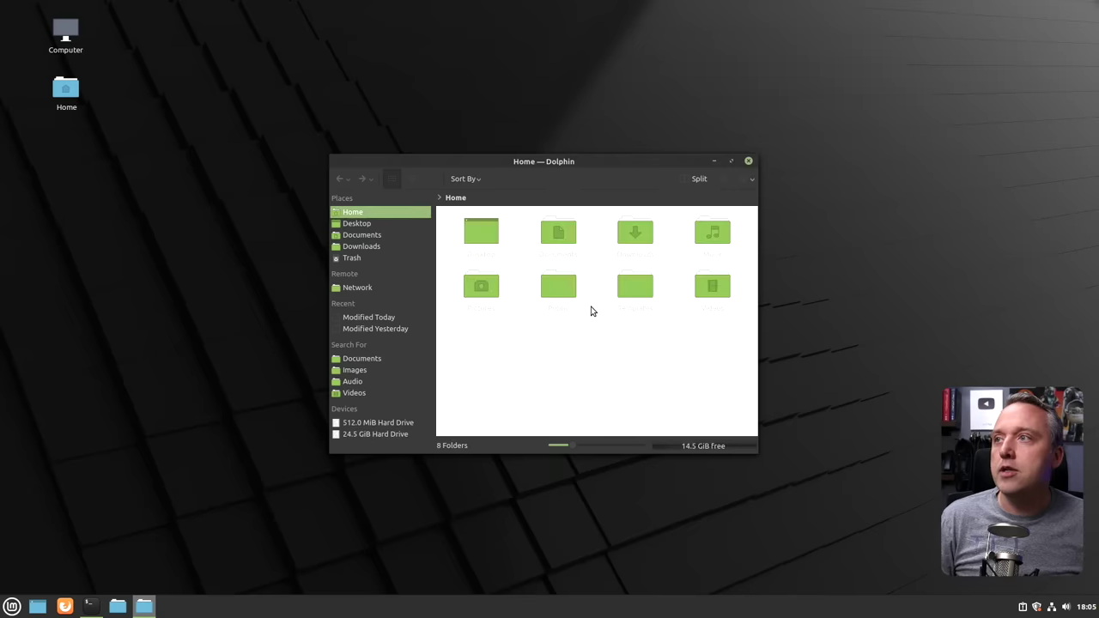
left_click_drag(559, 162, 683, 72)
double_click(681, 71)
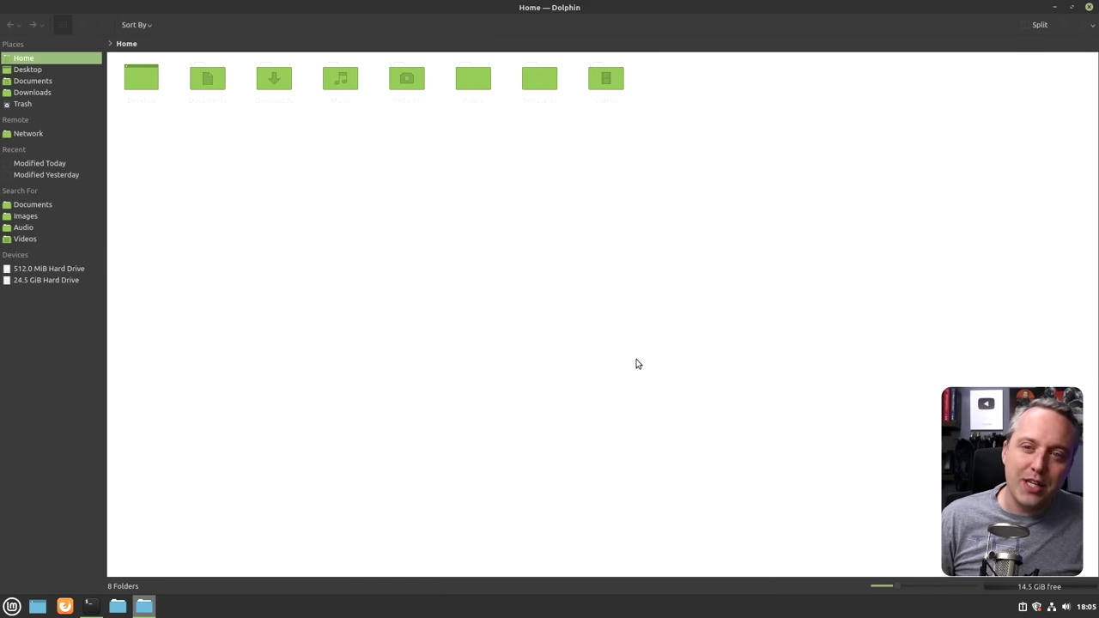
left_click_drag(895, 587, 926, 587)
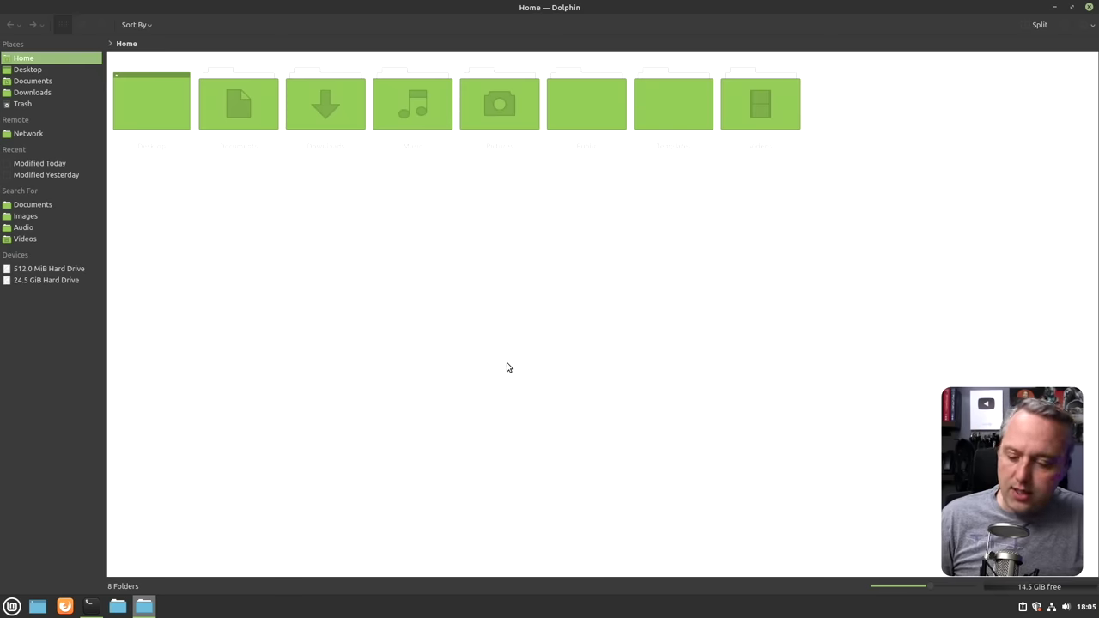
key("F4")
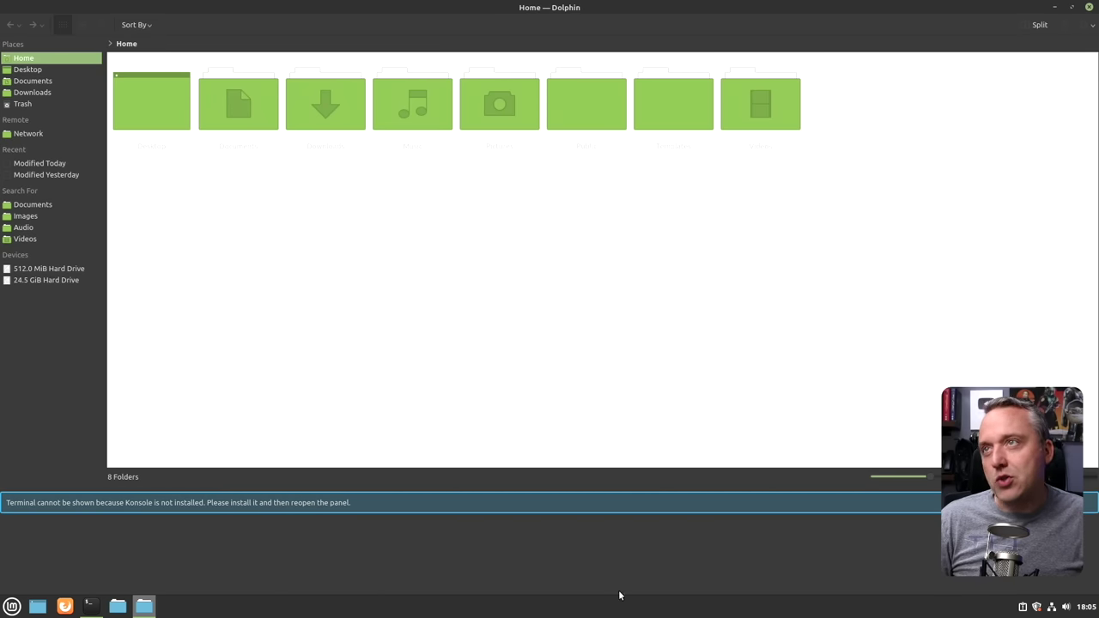
left_click(1089, 7)
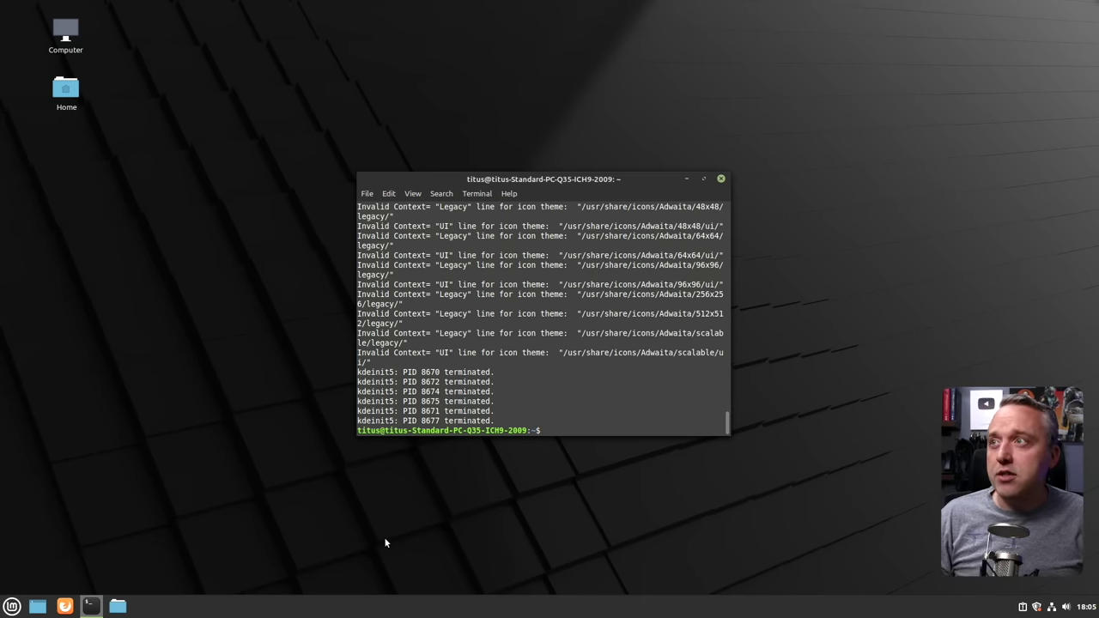
Search apt for Plasma packages and maximize the terminal to read the kde-plasma-desktop result.
left_click(12, 606)
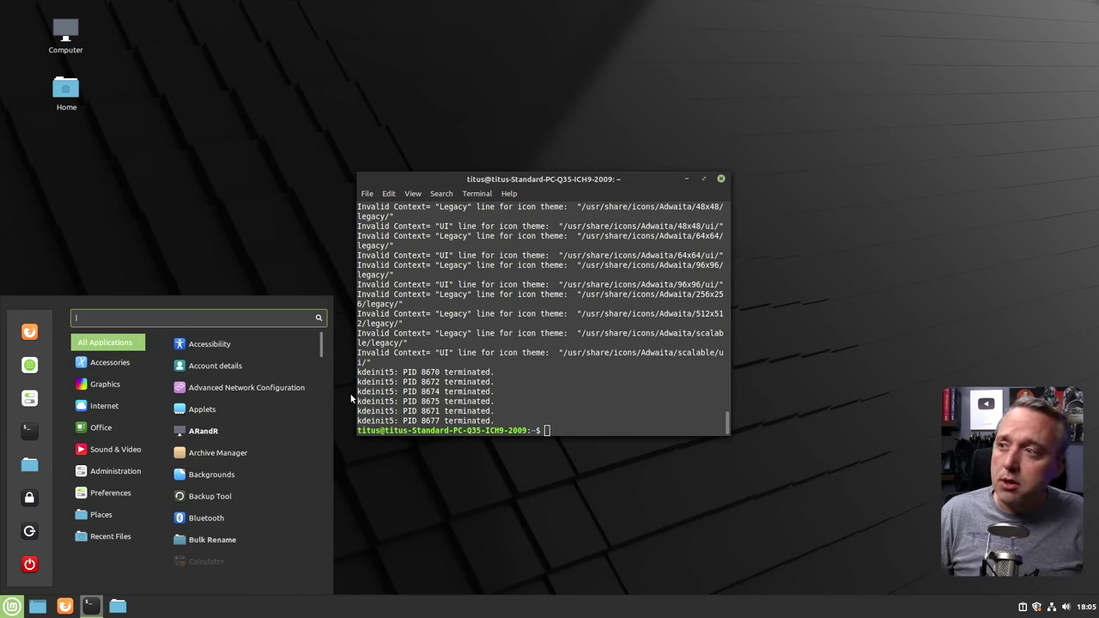
left_click(628, 409)
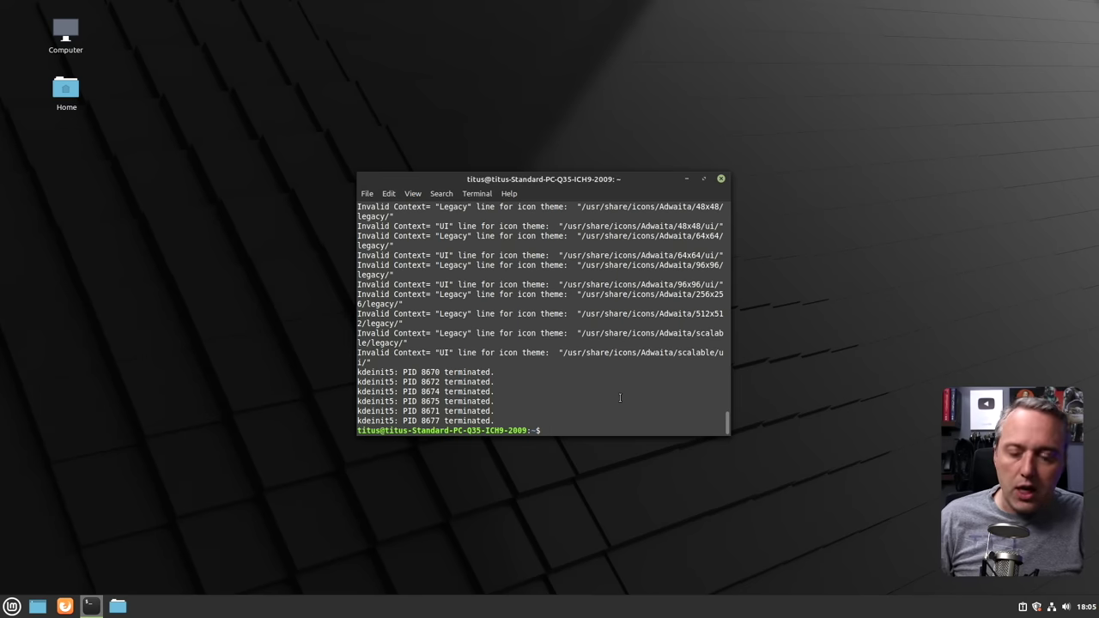
type("sudo")
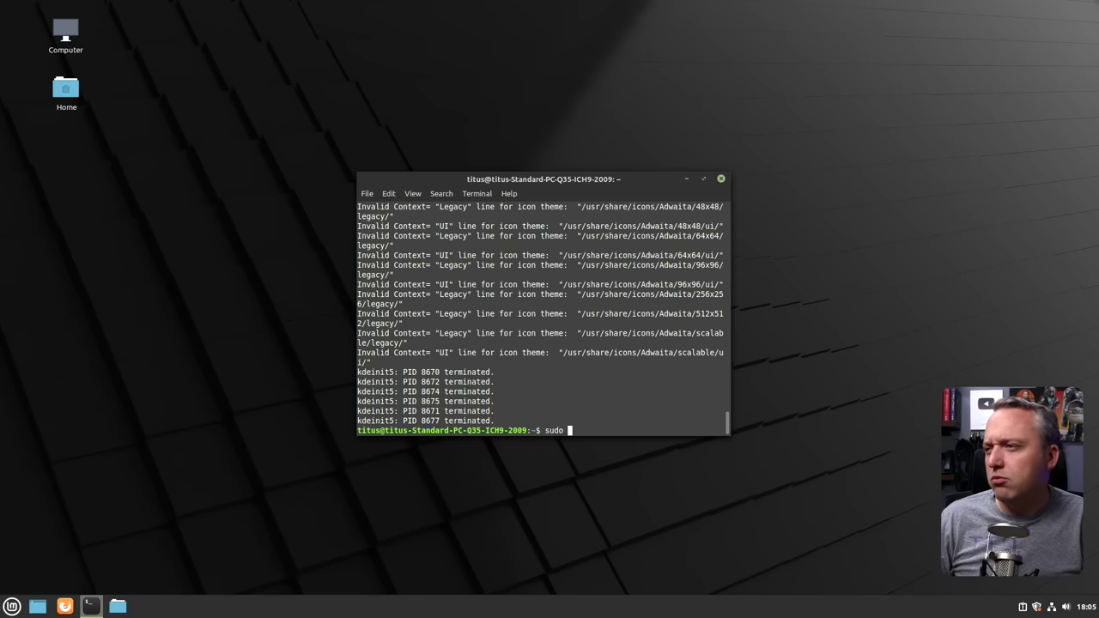
key("BackSpace")
key("BackSpace")
key("BackSpace")
key("BackSpace")
key("BackSpace")
type("apt search k")
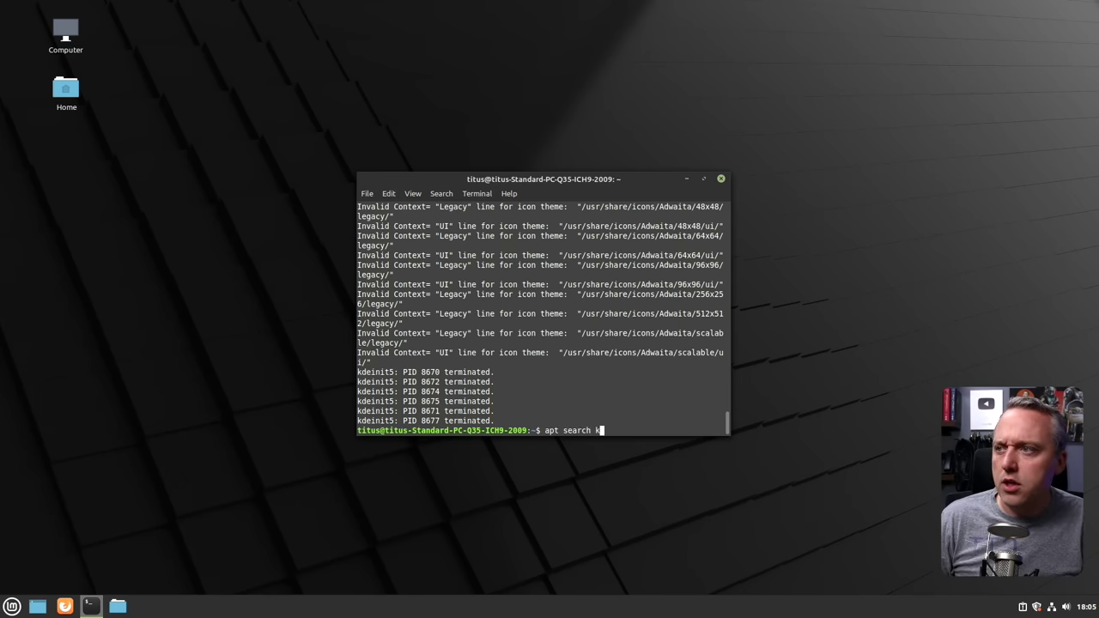
key("BackSpace")
type("plasma")
key("Return")
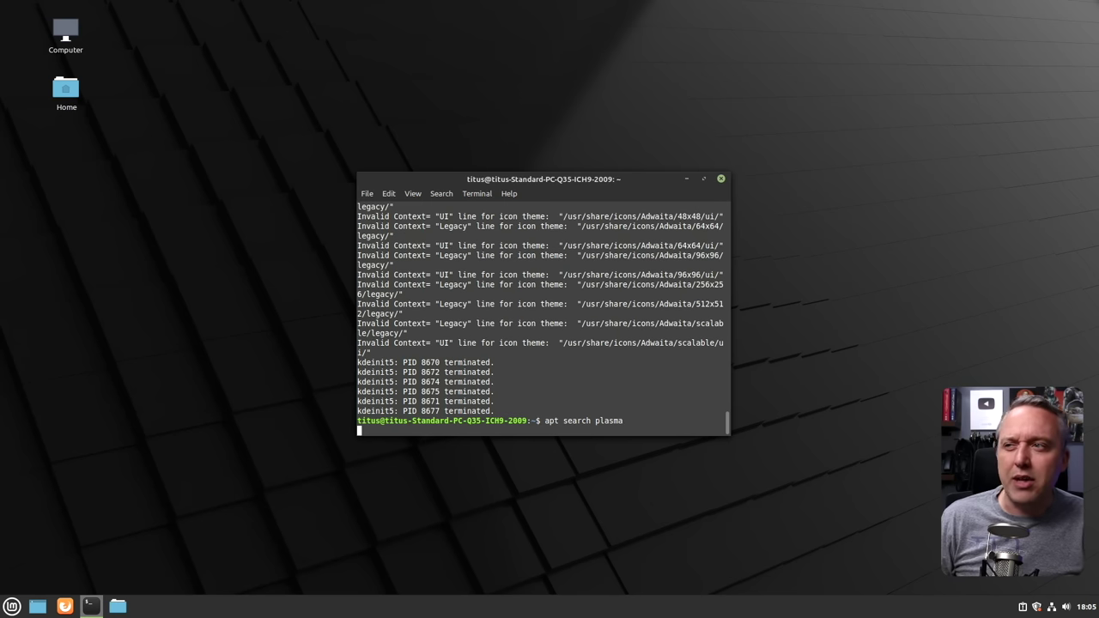
double_click(630, 180)
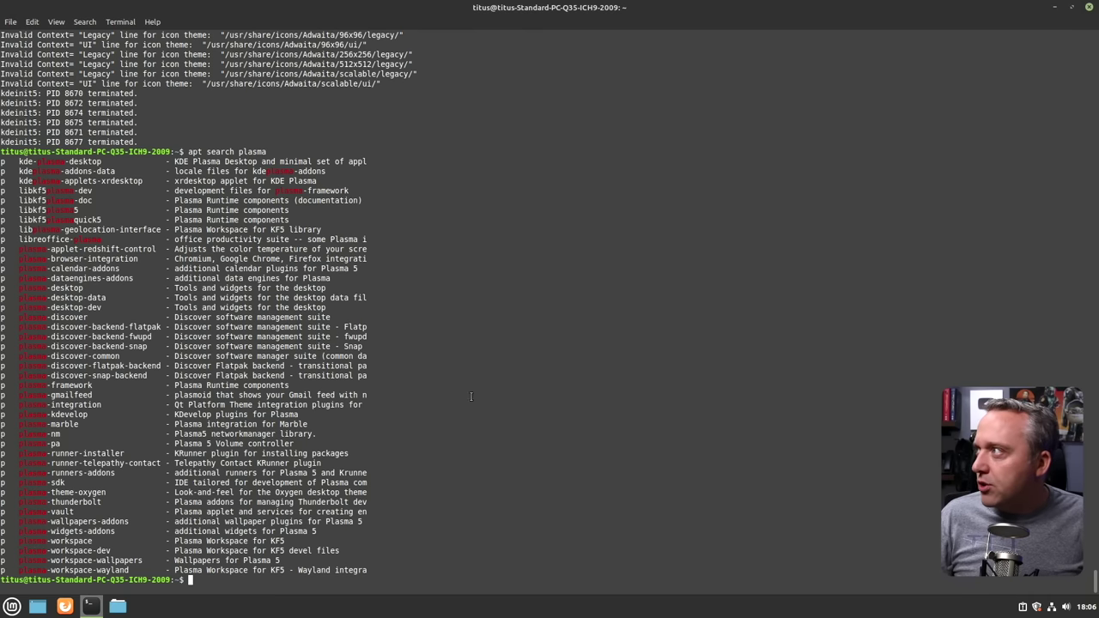
left_click_drag(17, 160, 369, 161)
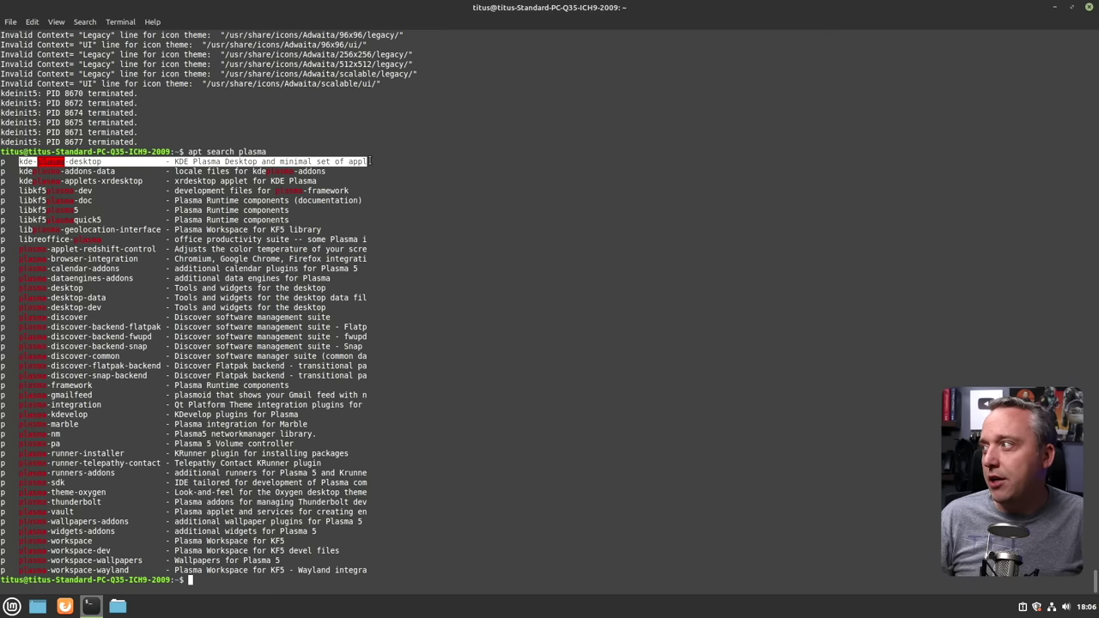
left_click(575, 309)
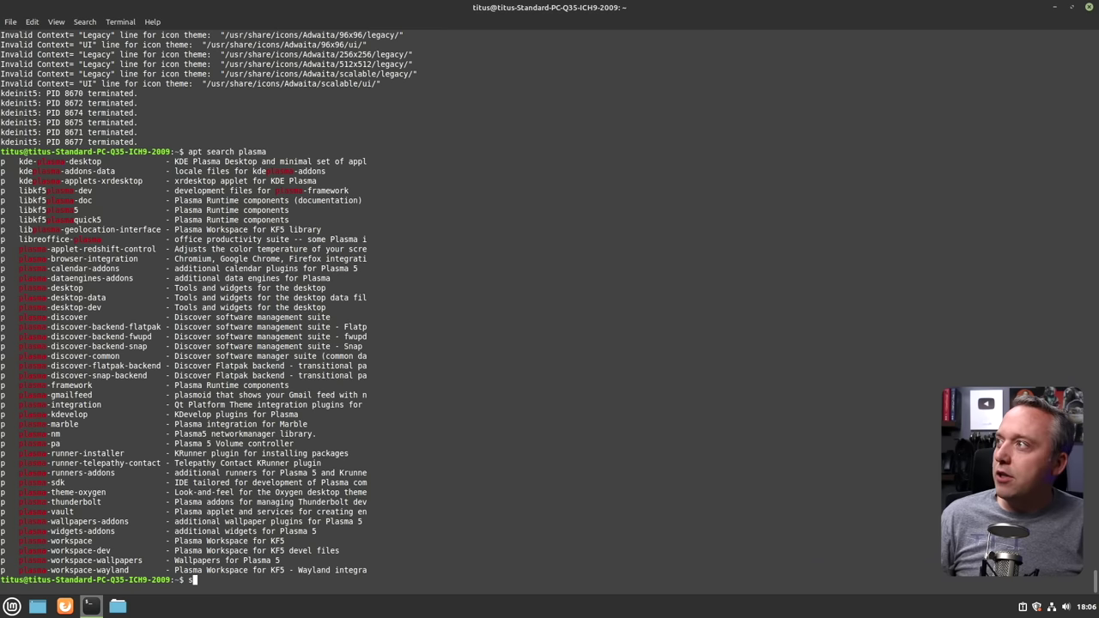
Search for kde-full, then start installing kde-plasma-desktop up to its confirmation prompt.
type("apt search kde-full")
key("Return")
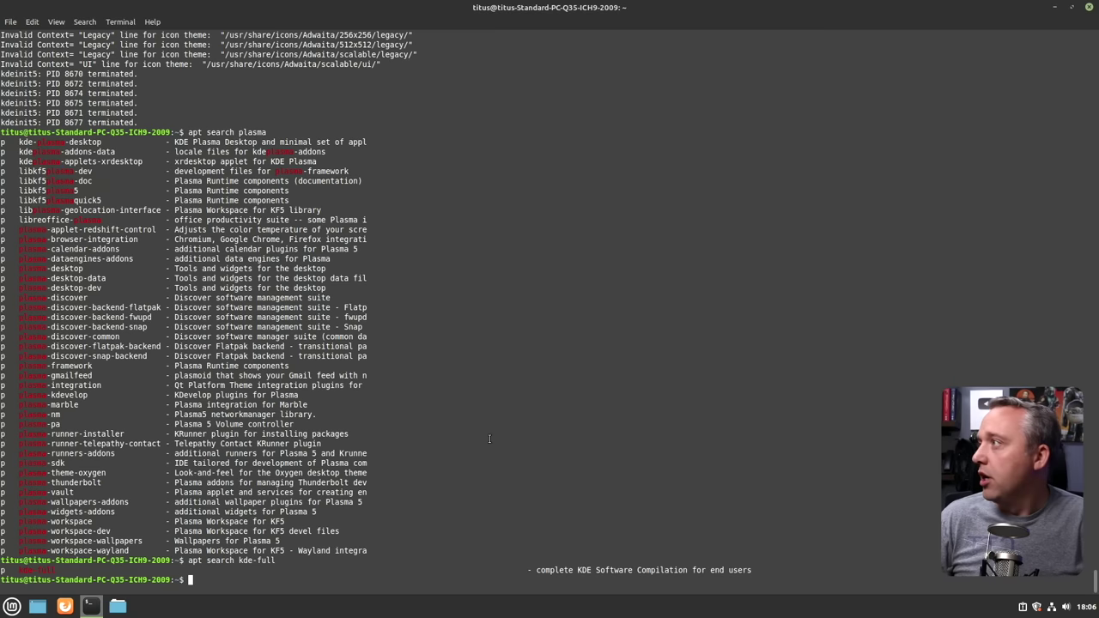
type("sudo apt install ")
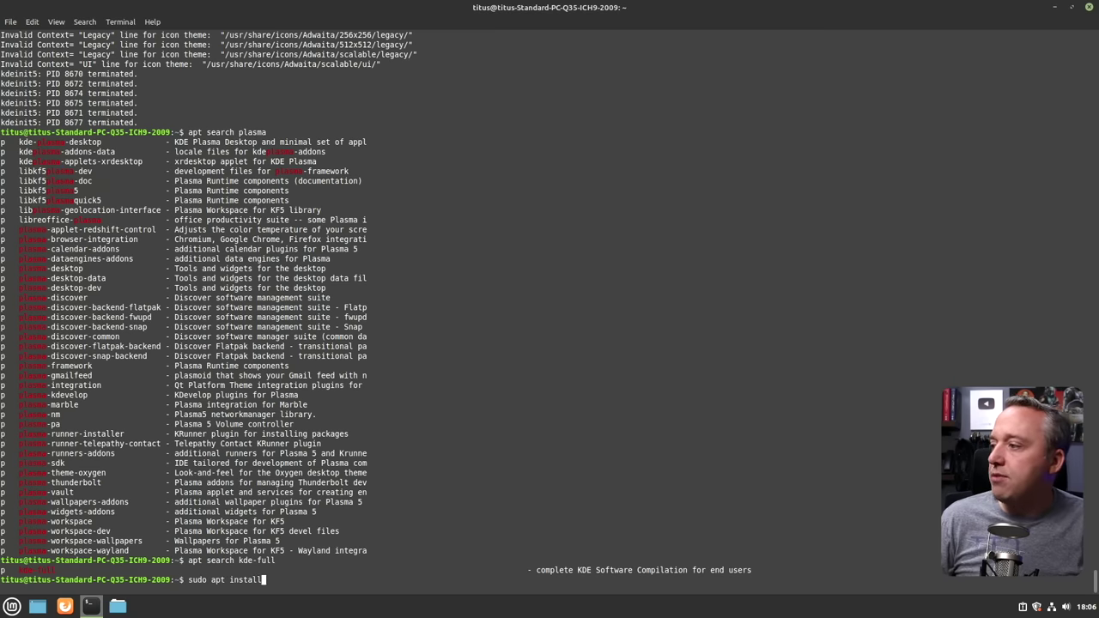
type("kde-plas")
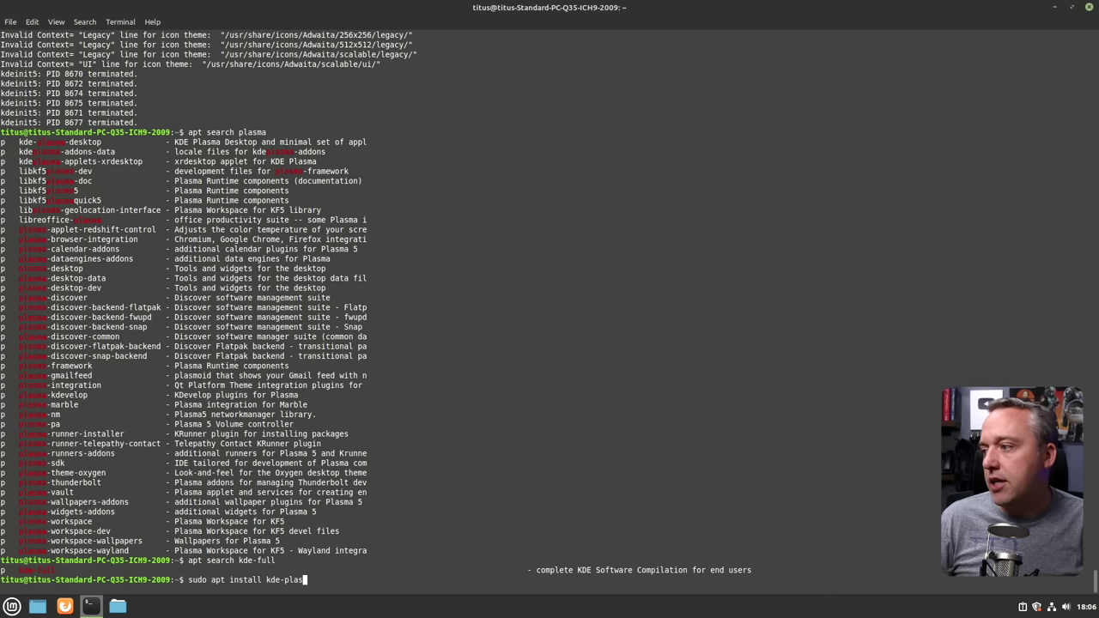
type("ma-desktop")
key("Return")
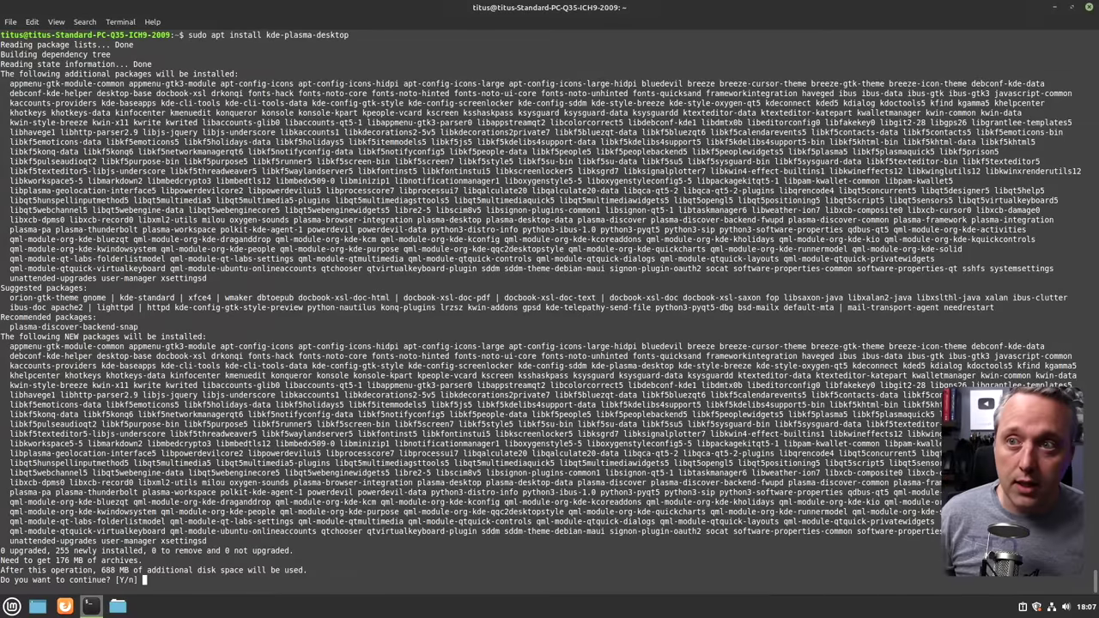
Confirm the 255-package install and pick sddm as the default display manager.
key("Return")
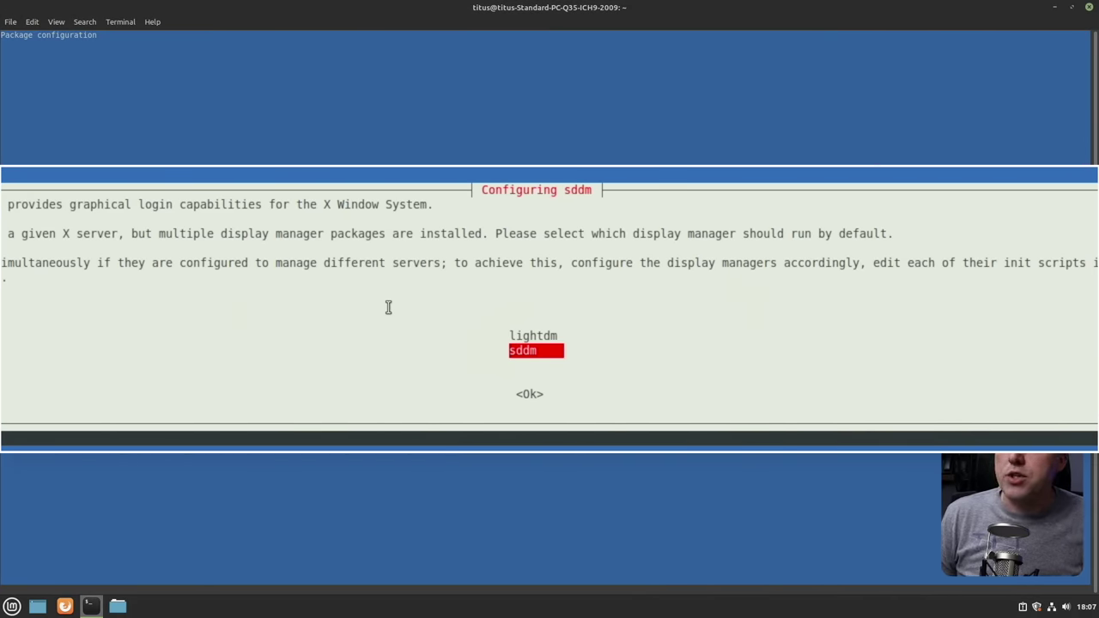
key("Up")
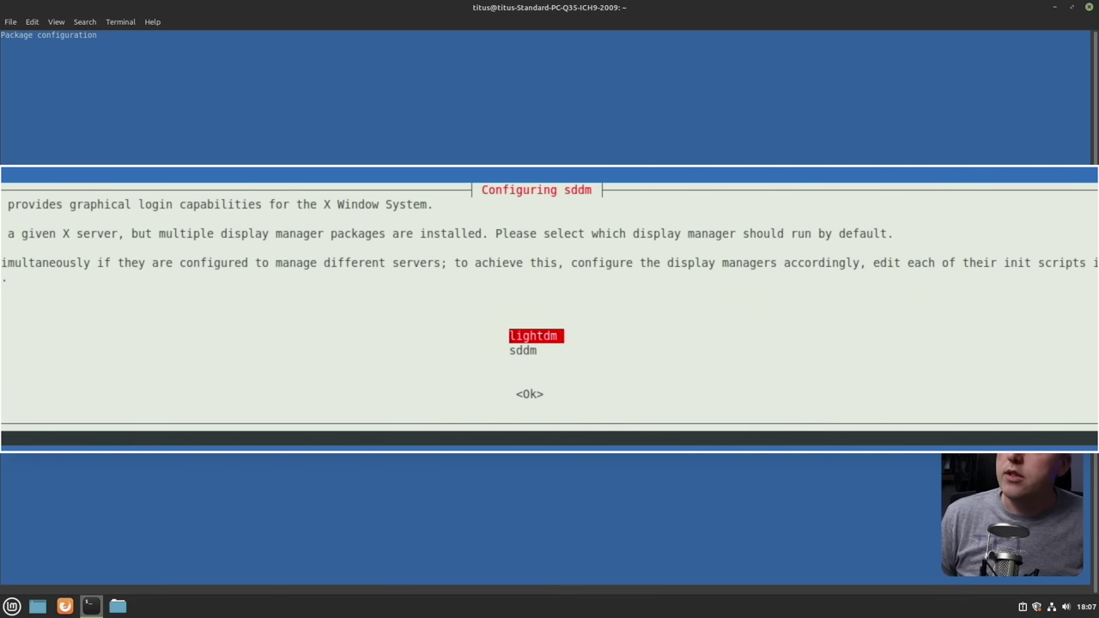
key("Down")
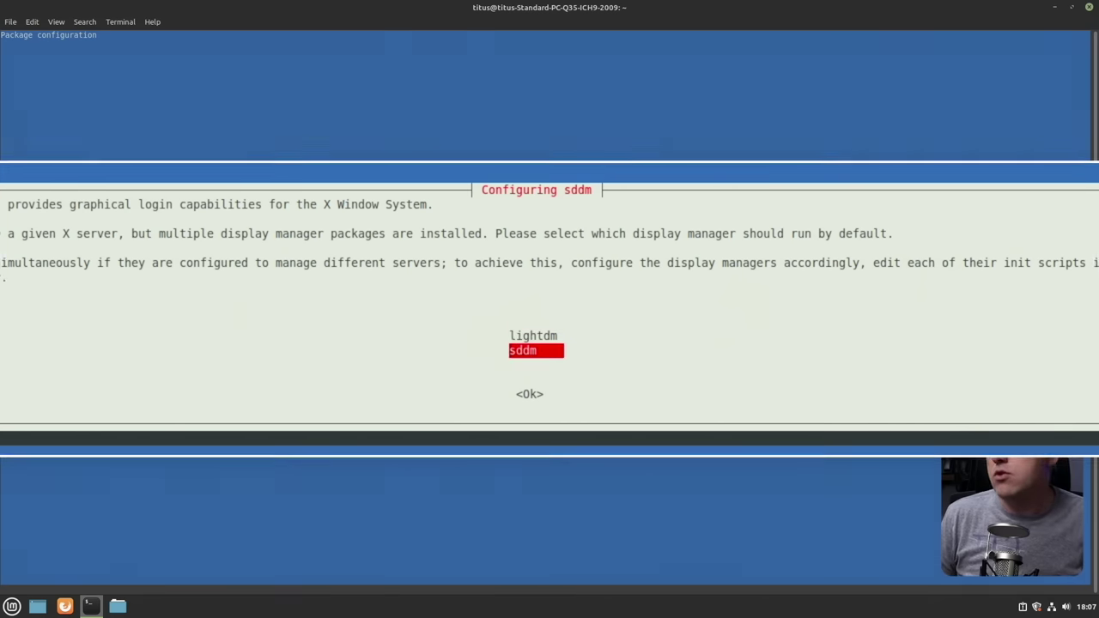
key("Return")
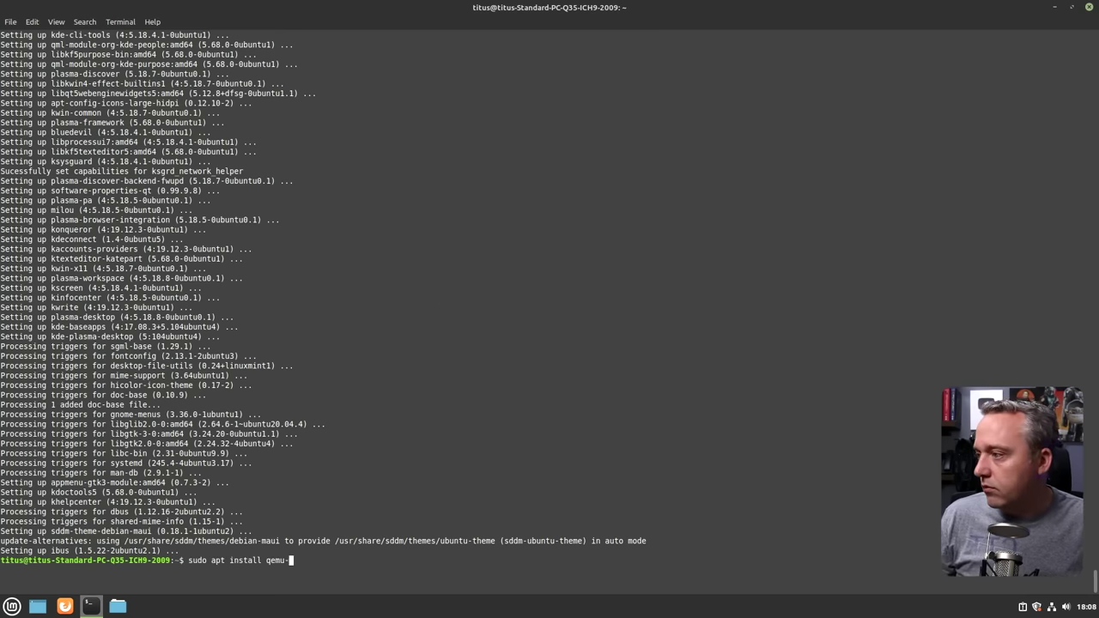
Choose the Plasma session on the SDDM login screen and begin entering the password.
key("Return")
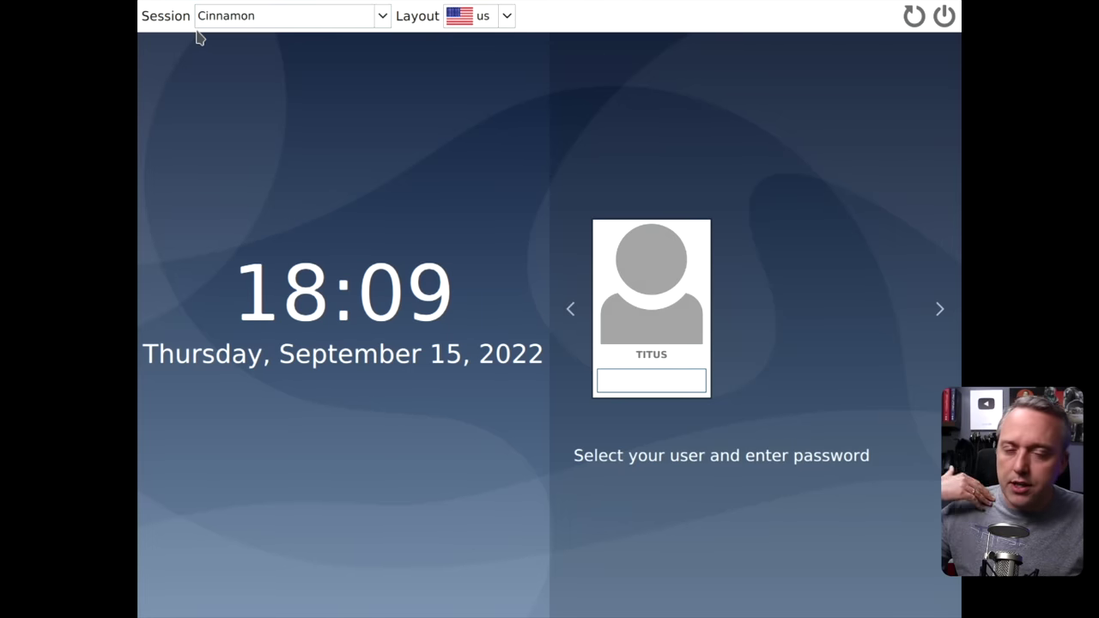
left_click(290, 21)
left_click(229, 89)
left_click(647, 380)
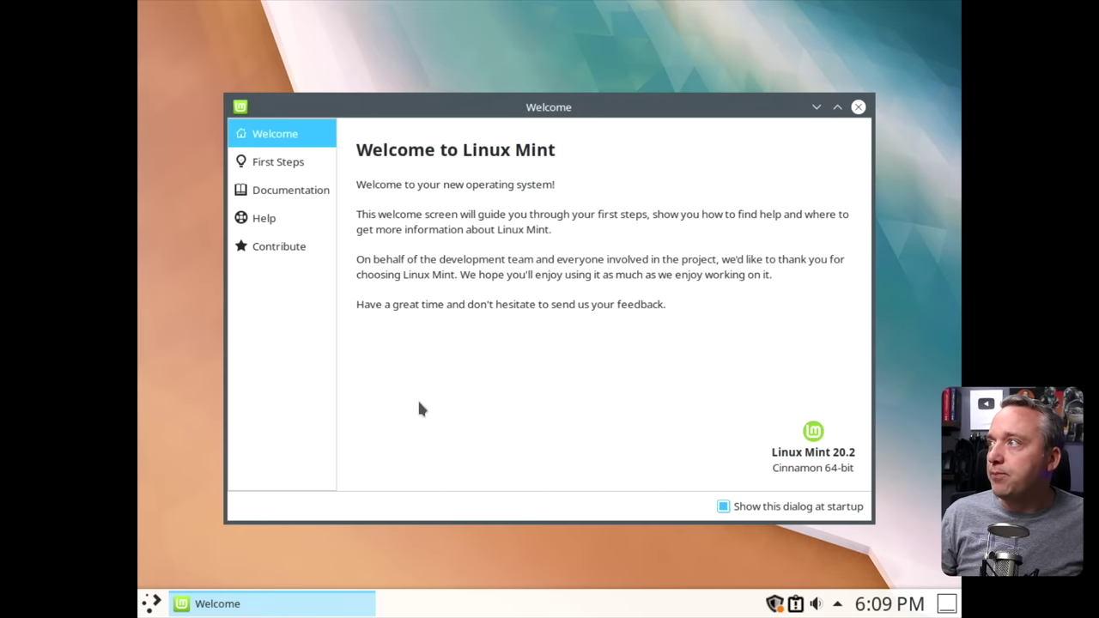
Close the Welcome screen and swap the Plasma launcher for the cascading Application Menu widget.
key("alt+F4")
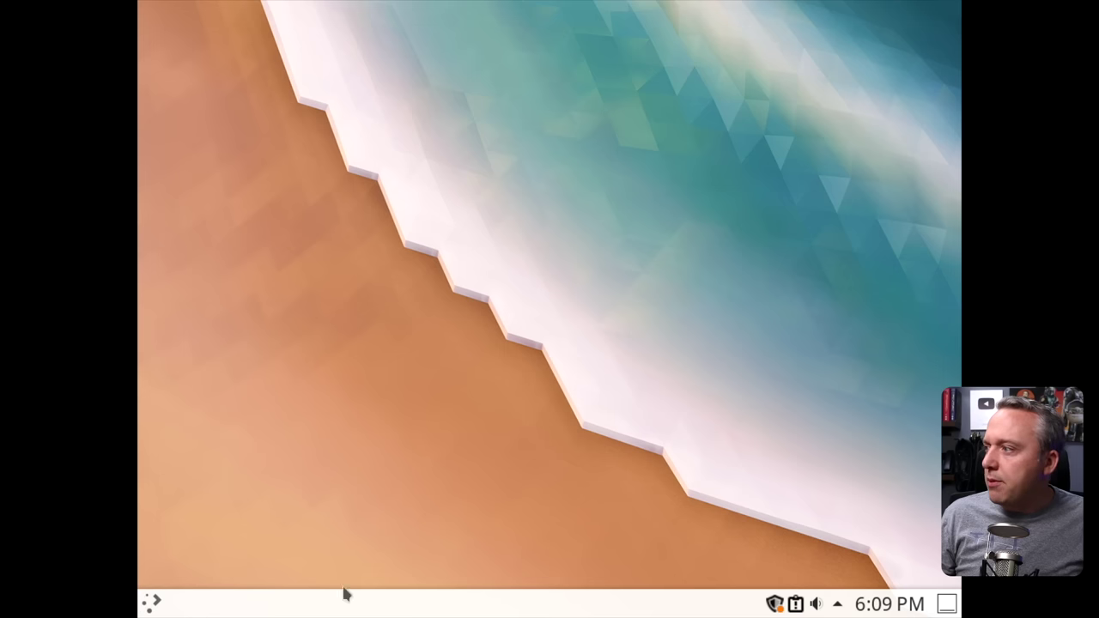
key("super")
mouse_move(480, 541)
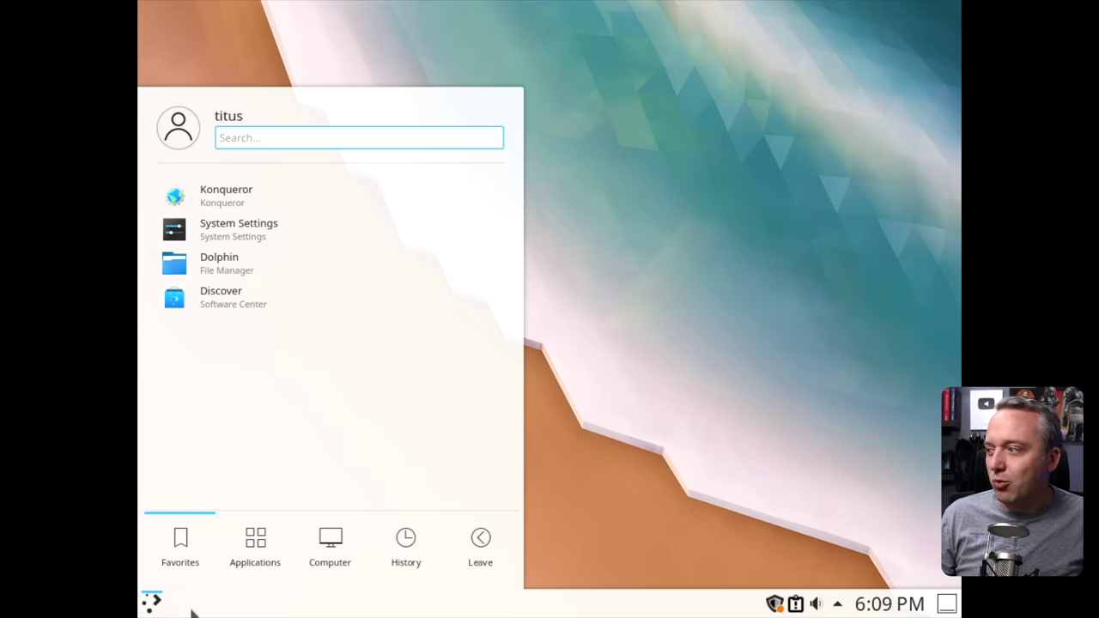
right_click(153, 603)
left_click(224, 511)
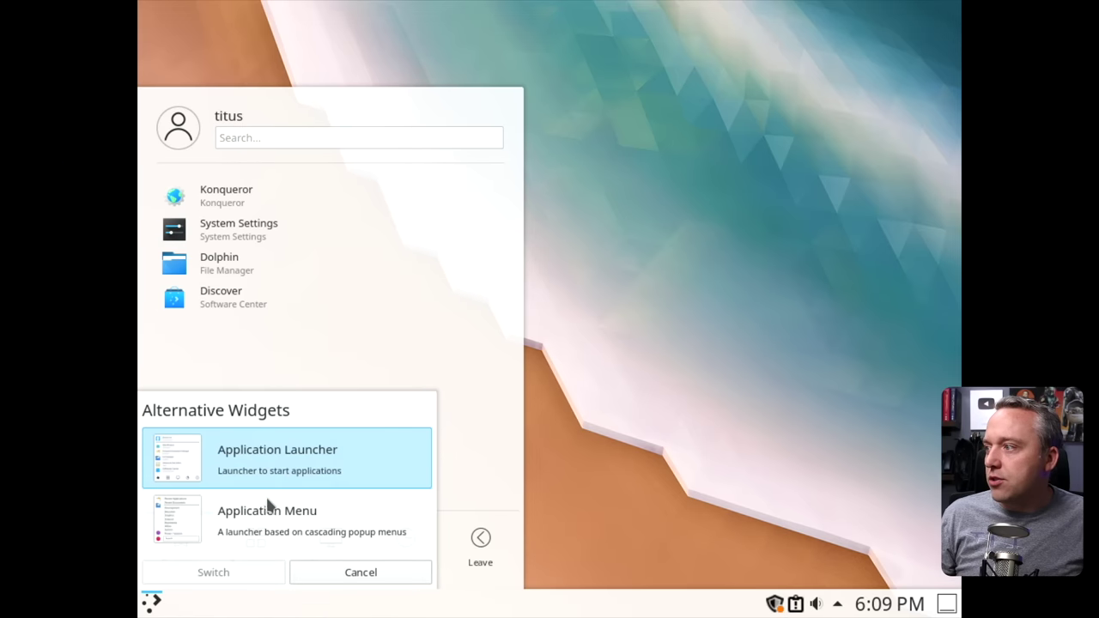
left_click(266, 515)
left_click(245, 572)
left_click(153, 602)
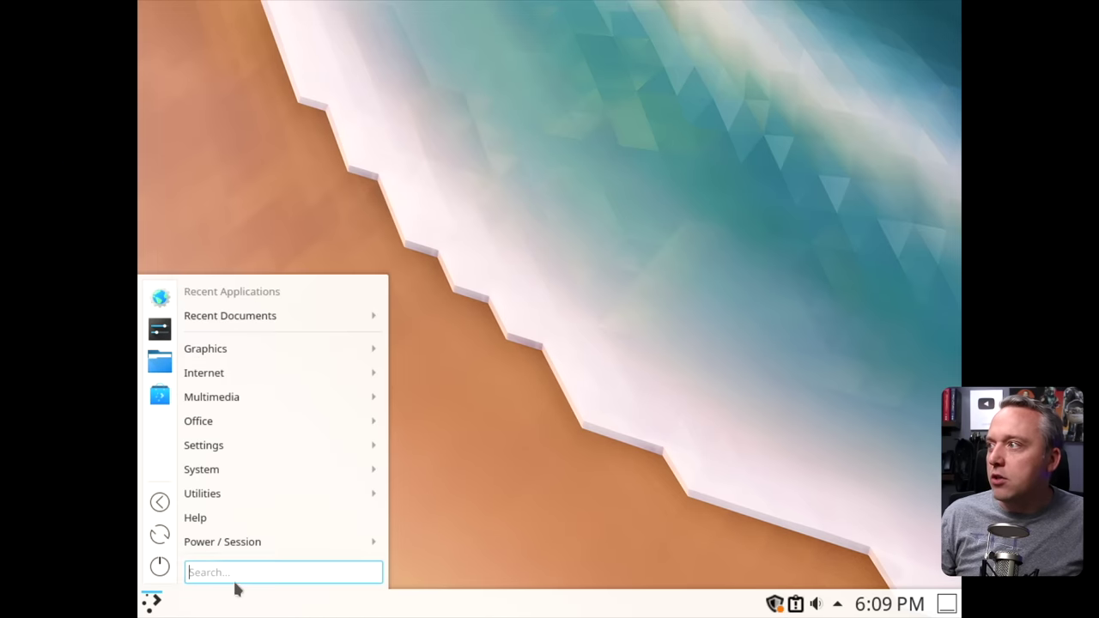
Download the Nordic KDE global theme (Nordic.tar.xz) from Get New Global Themes and apply it.
left_click(160, 327)
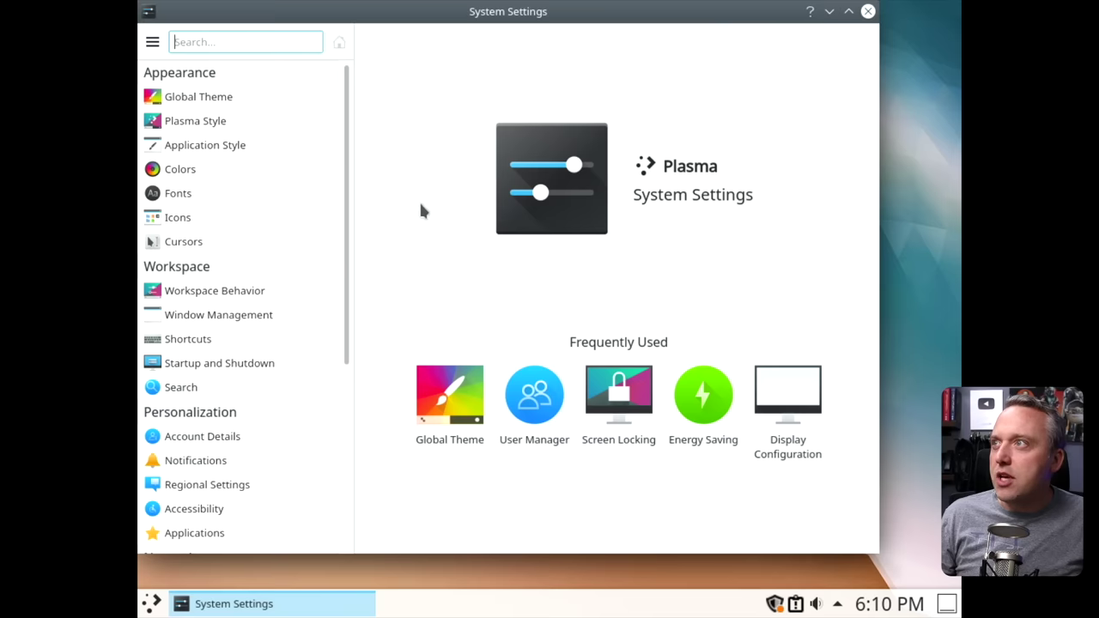
left_click(171, 96)
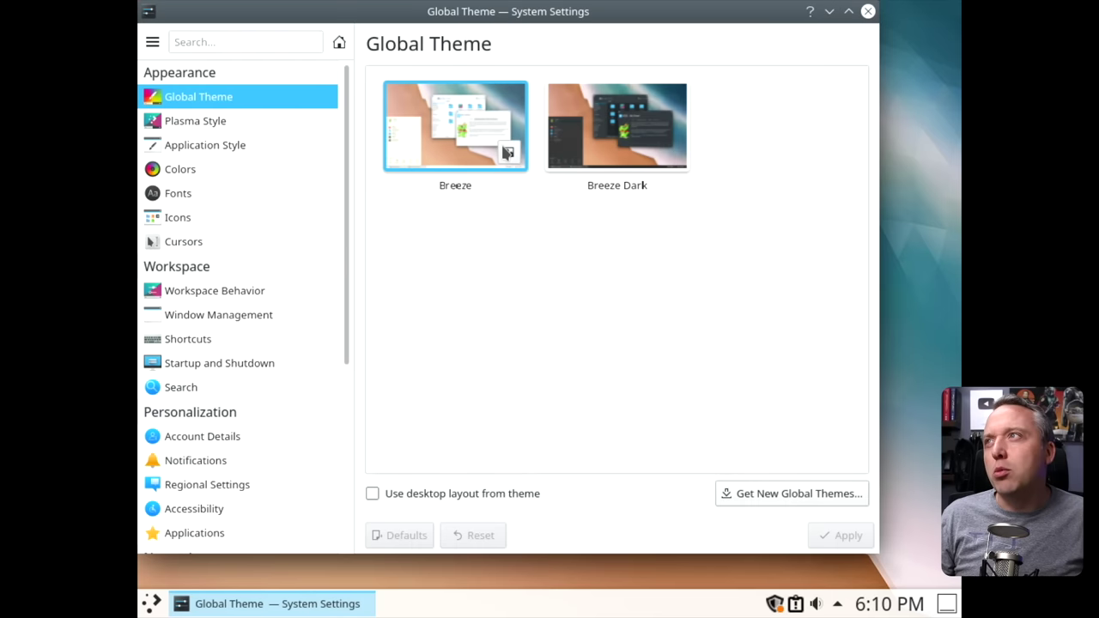
left_click(783, 494)
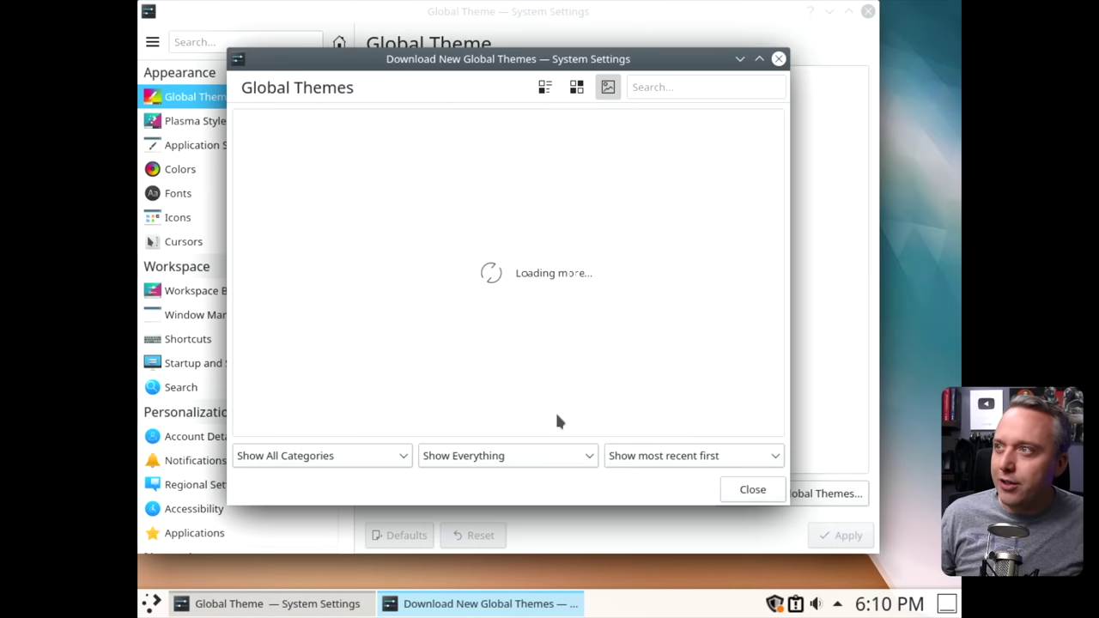
scroll(368, 339, "down", 10)
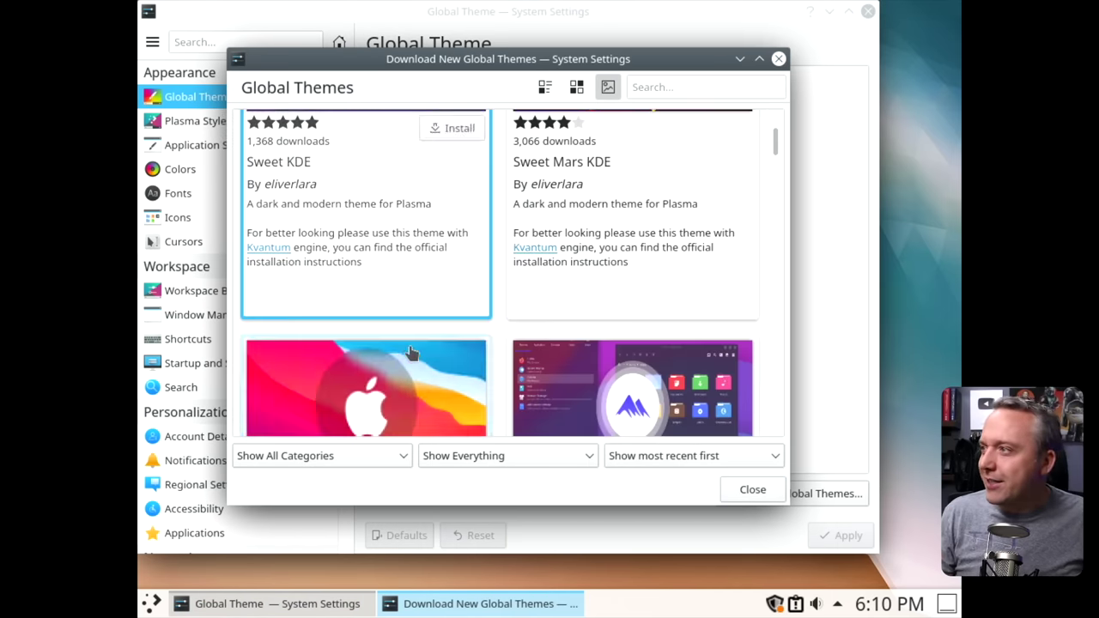
left_click(374, 311)
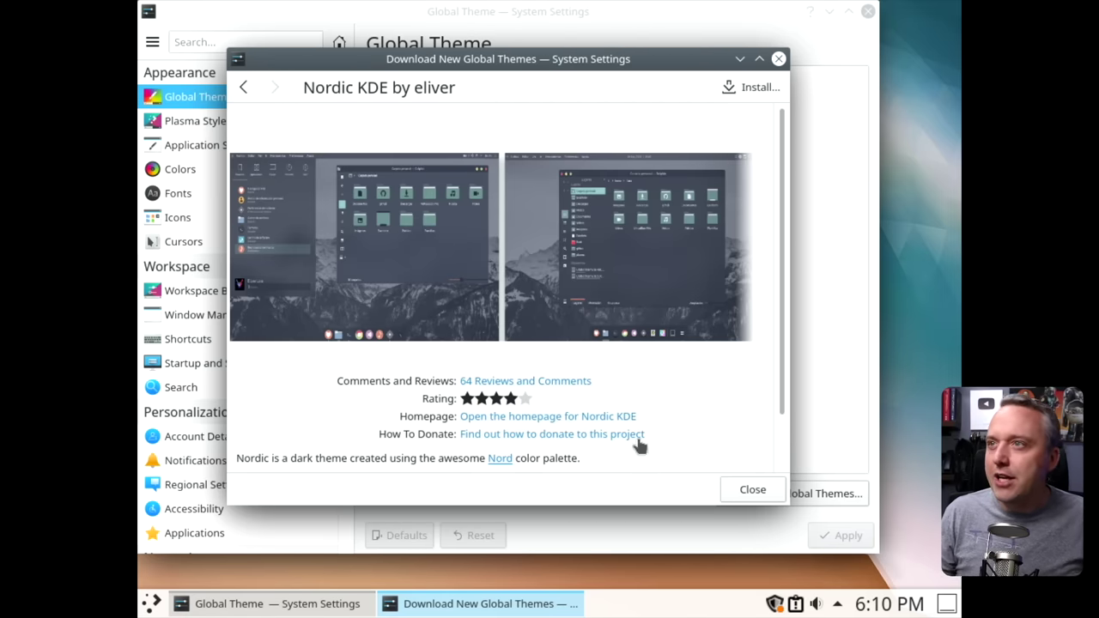
left_click(749, 89)
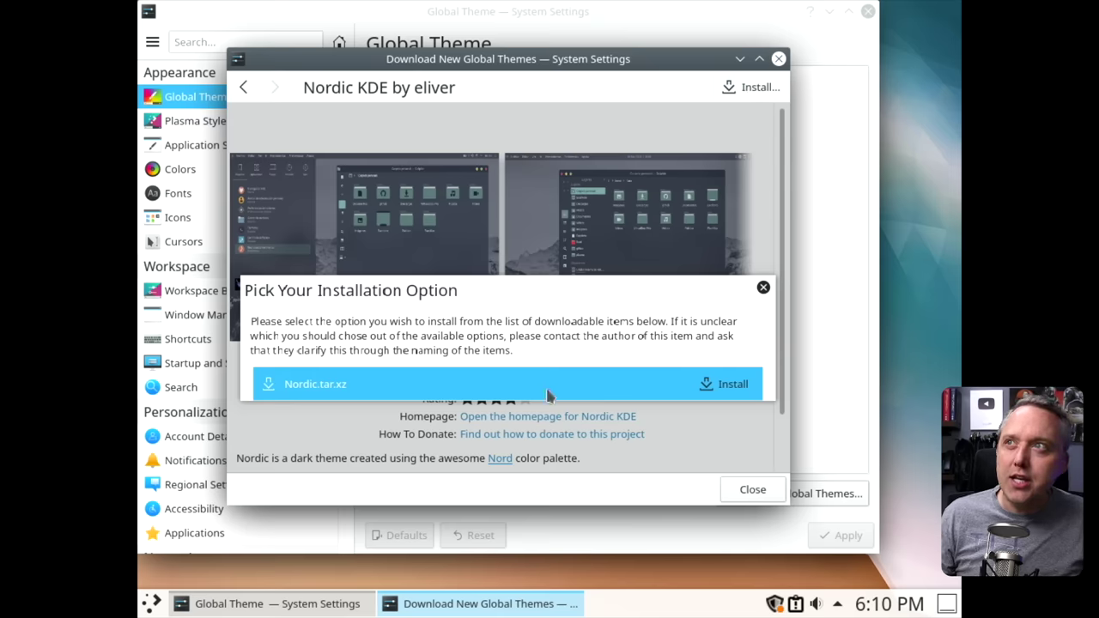
left_click(726, 385)
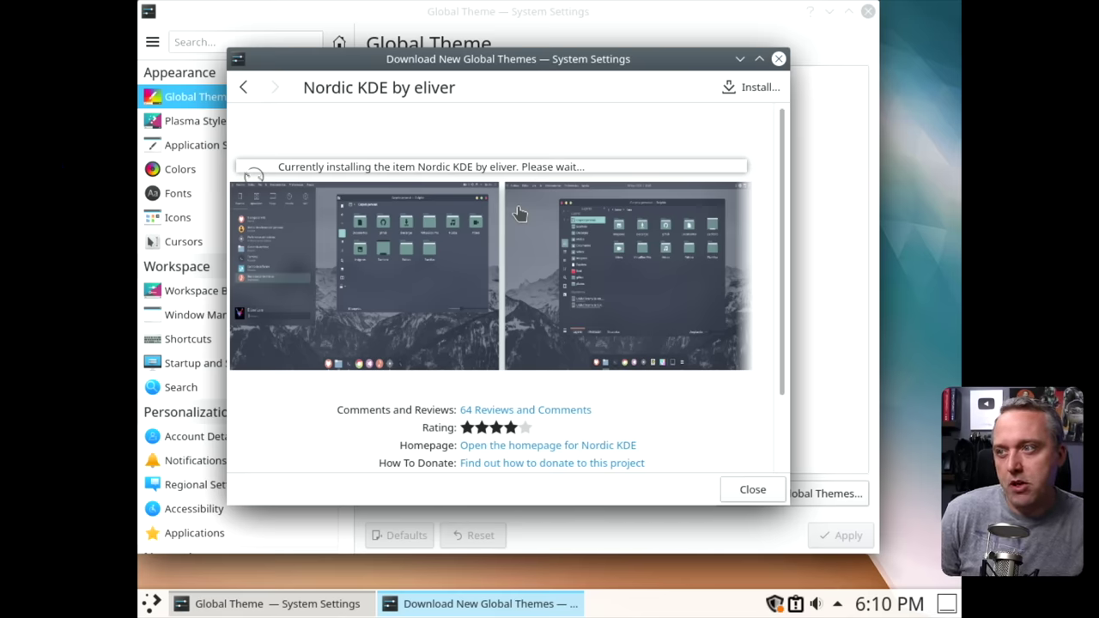
left_click(753, 490)
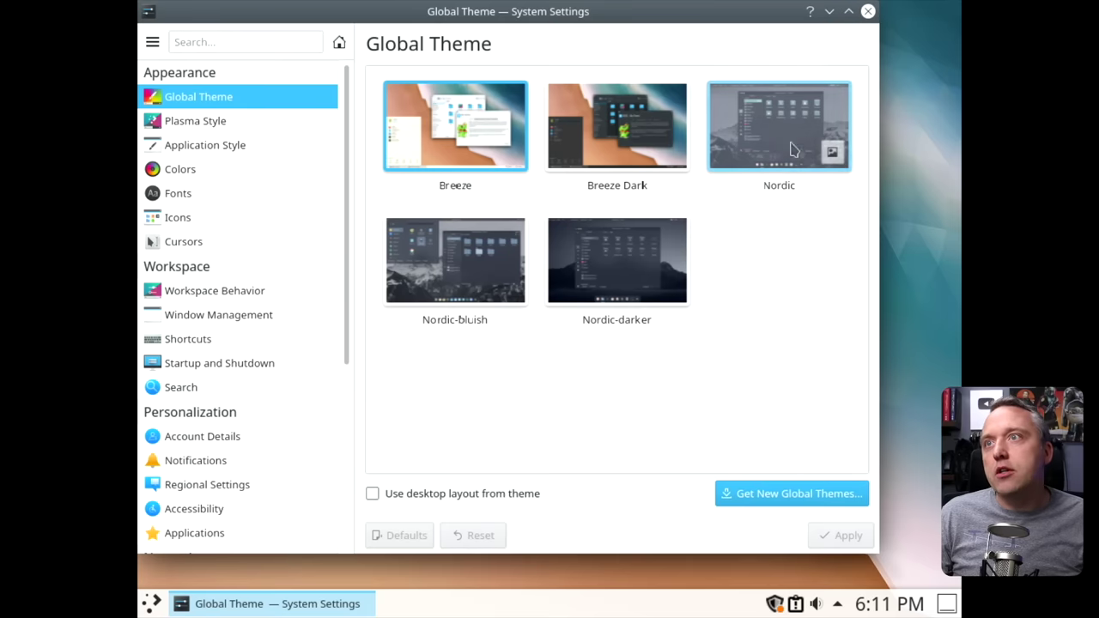
left_click(842, 537)
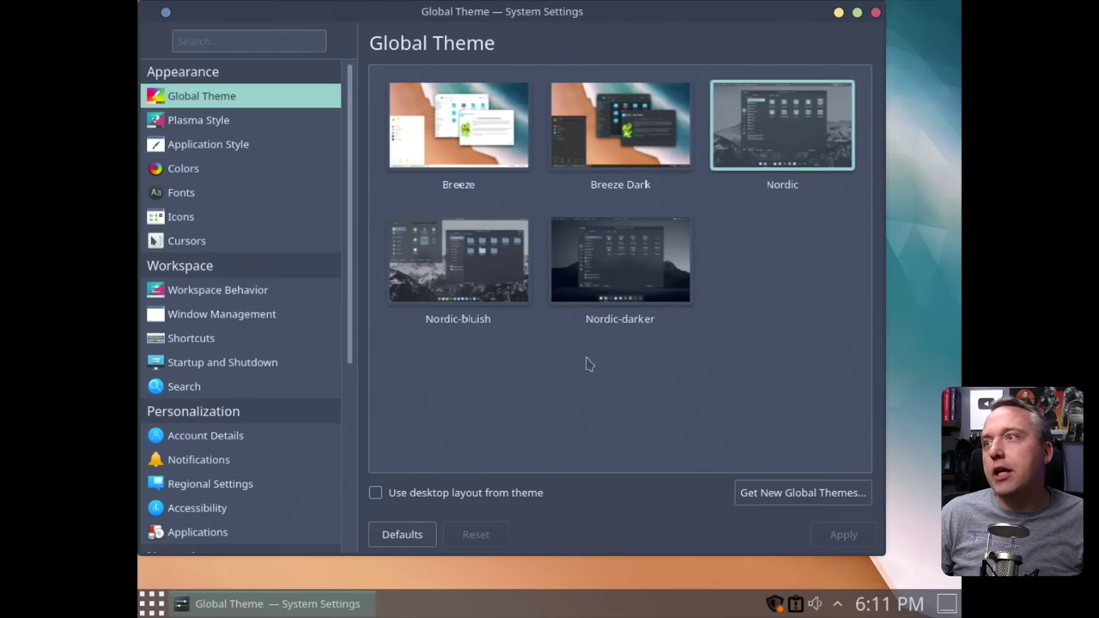
Set the SDDM login screen theme to Nordic and apply it with authentication.
left_click(240, 362)
left_click(435, 258)
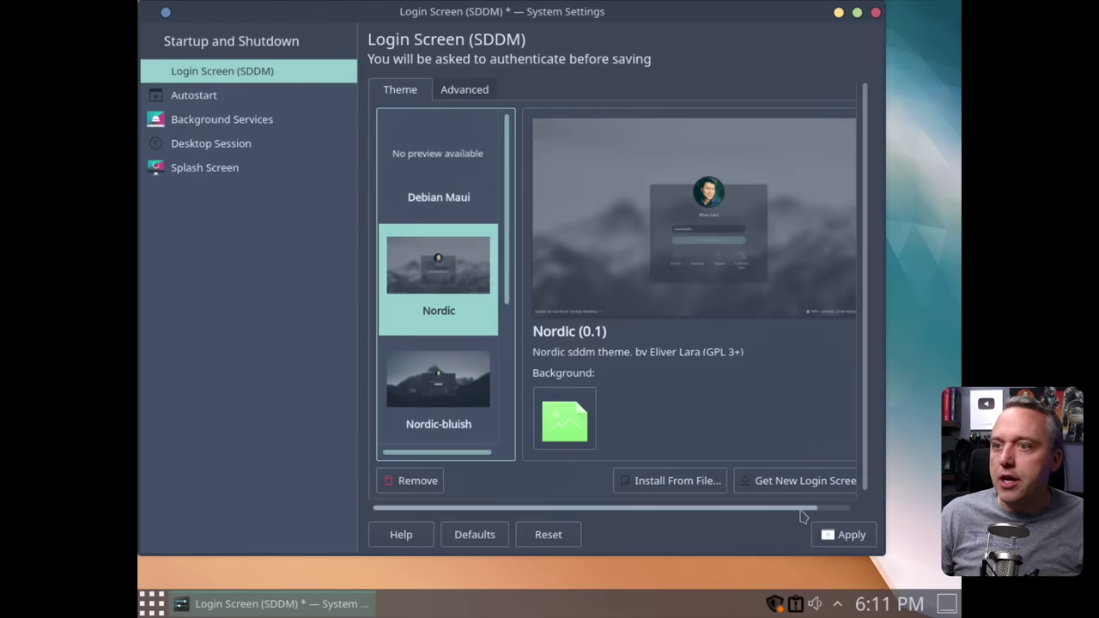
left_click(846, 536)
key("Return")
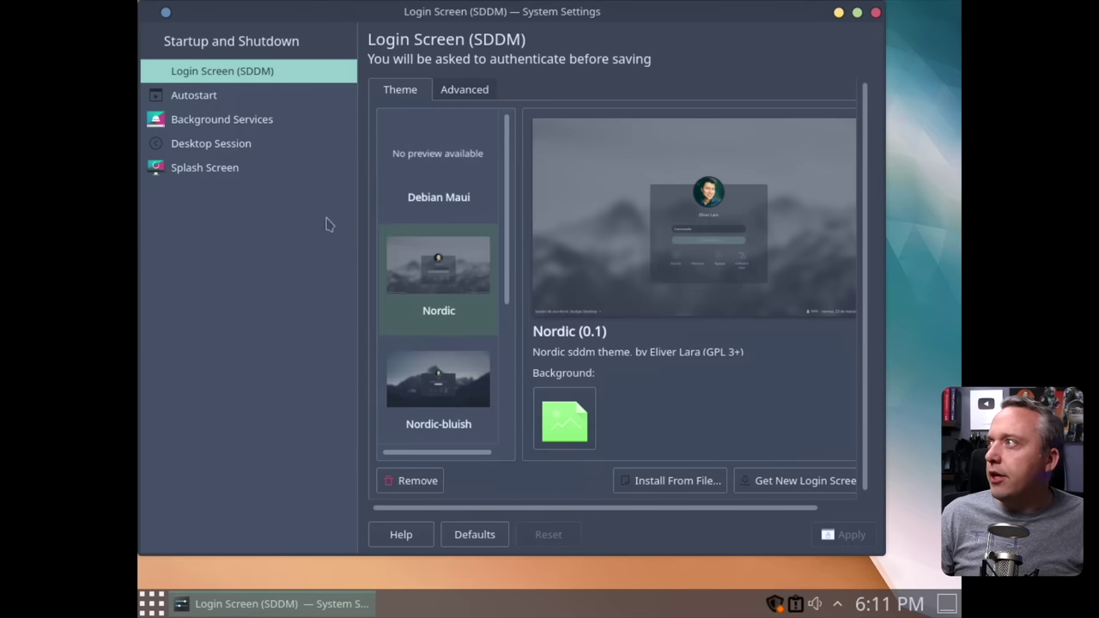
Turn off logout confirmation, start logins with an empty session, apply, and close System Settings.
left_click(206, 144)
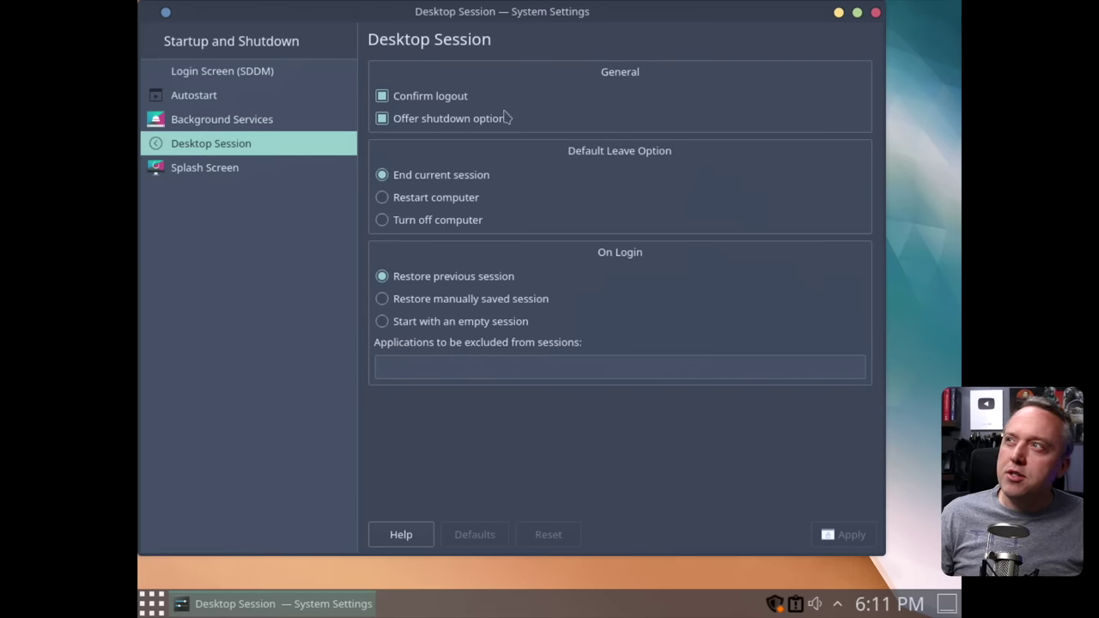
left_click(408, 101)
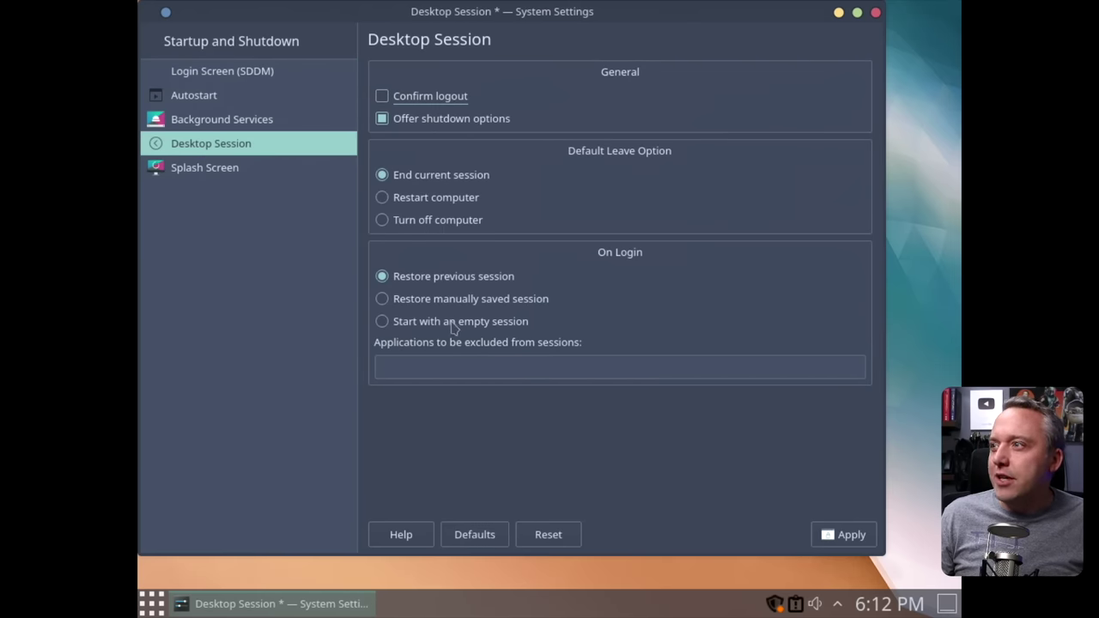
left_click(424, 324)
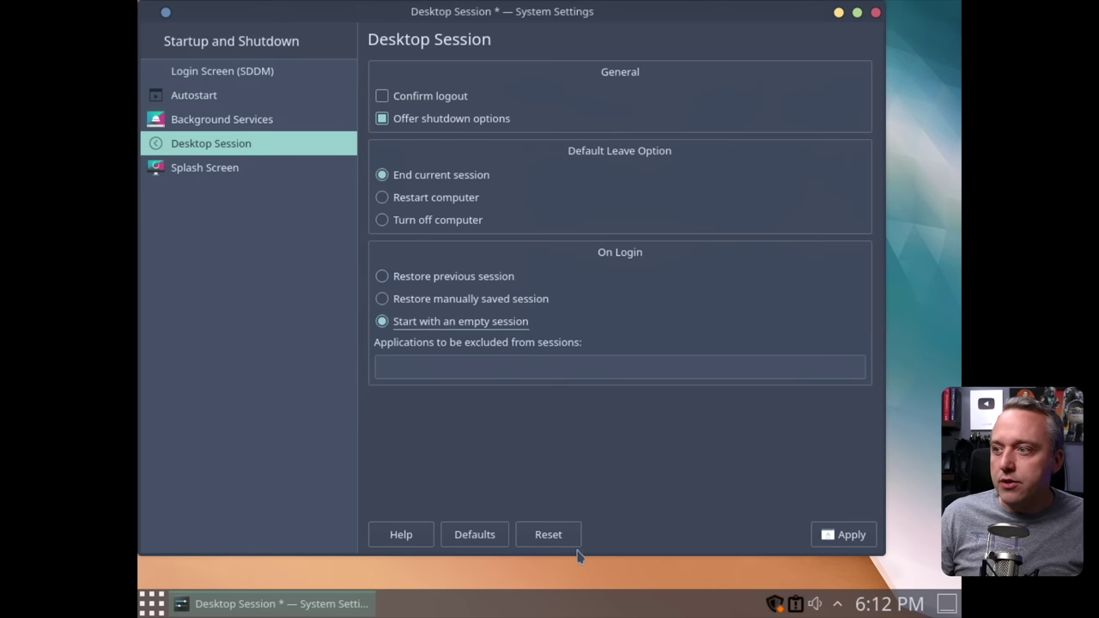
left_click(845, 539)
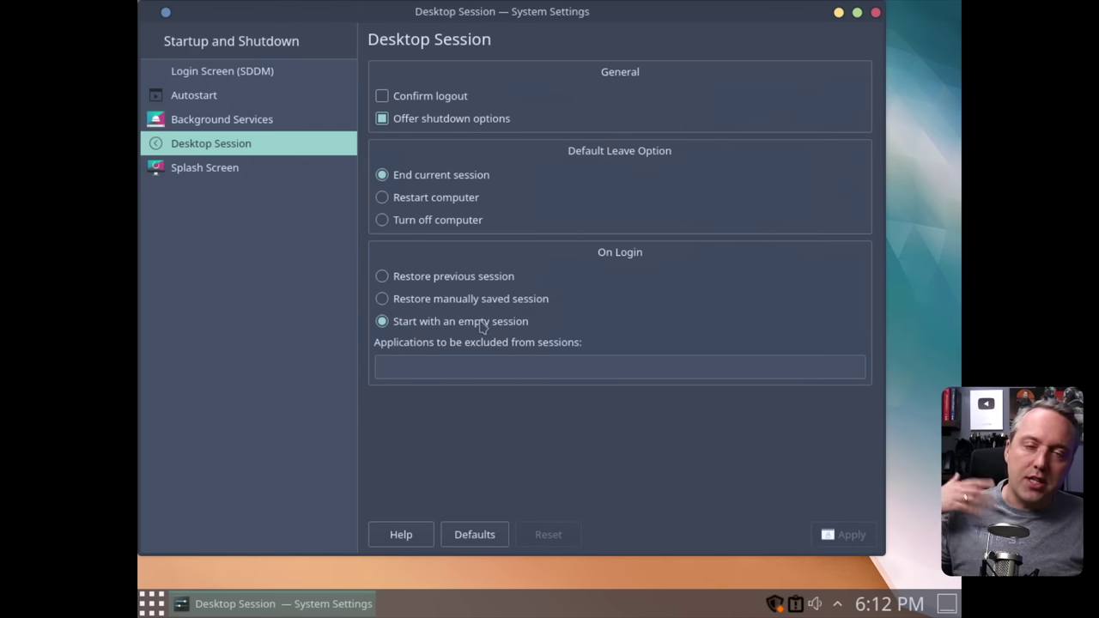
left_click(206, 169)
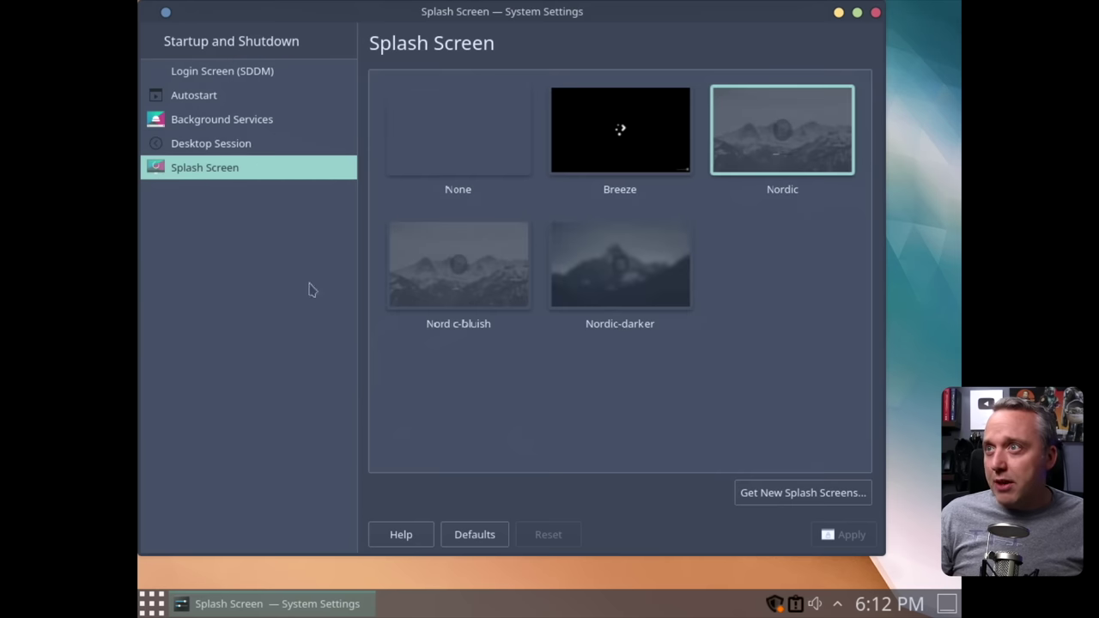
left_click(876, 11)
Set the display resolution to 1920x1080 in Display Configuration and apply it on closing.
left_click(151, 604)
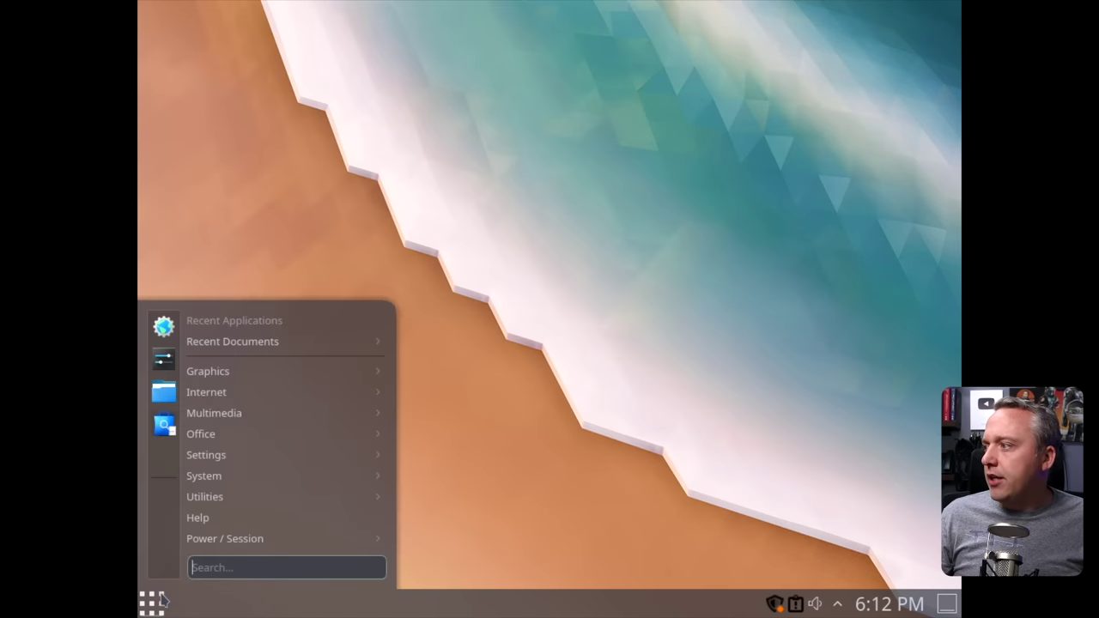
left_click(169, 371)
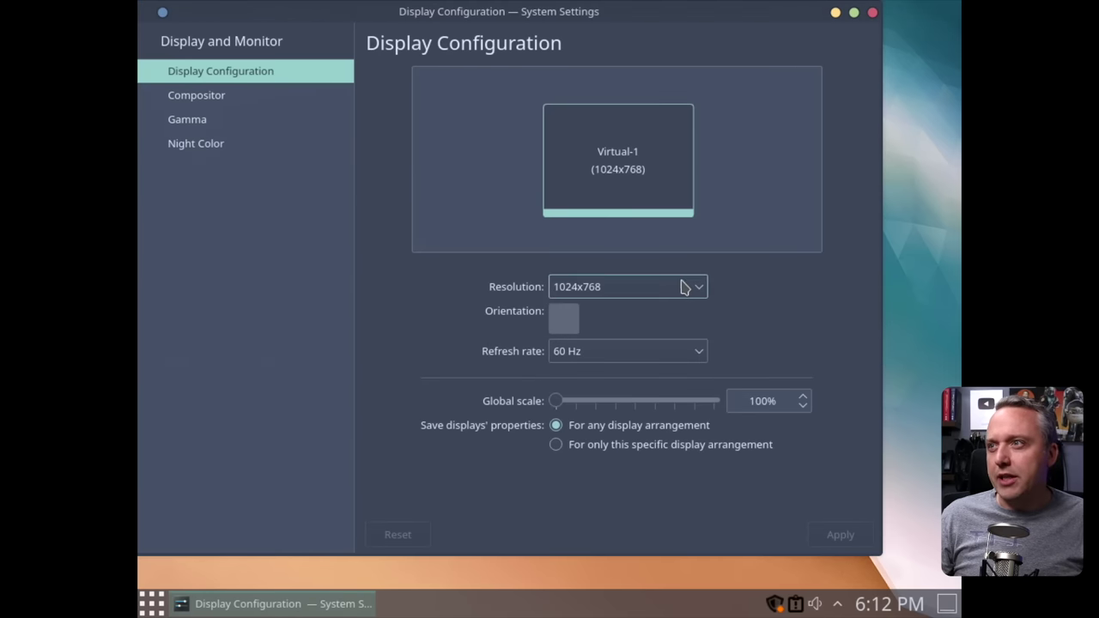
left_click(678, 286)
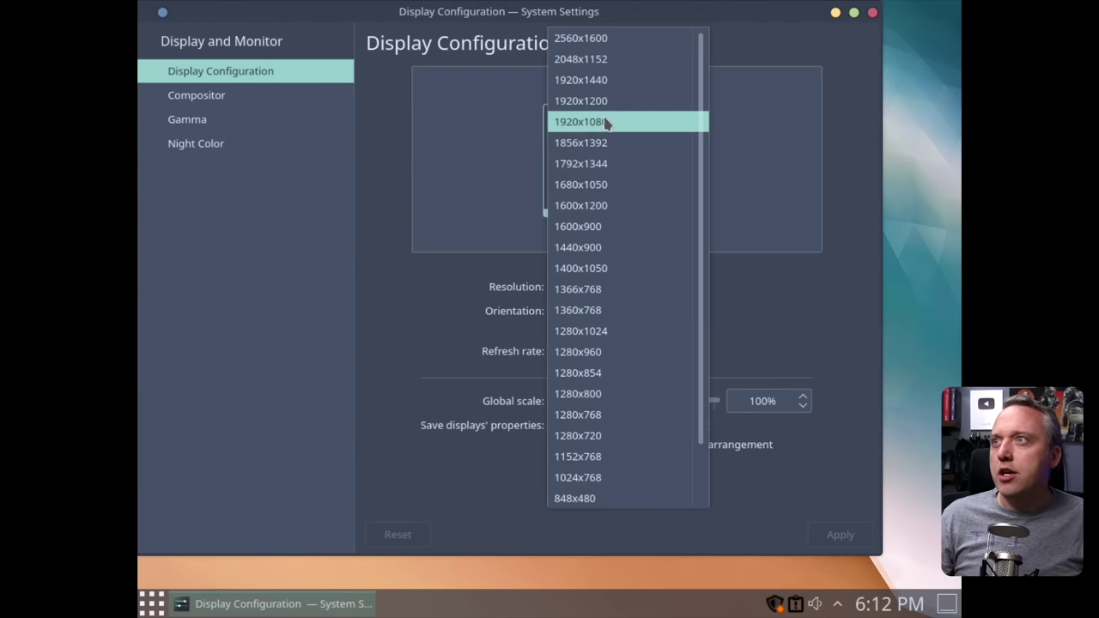
left_click(592, 121)
left_click(839, 534)
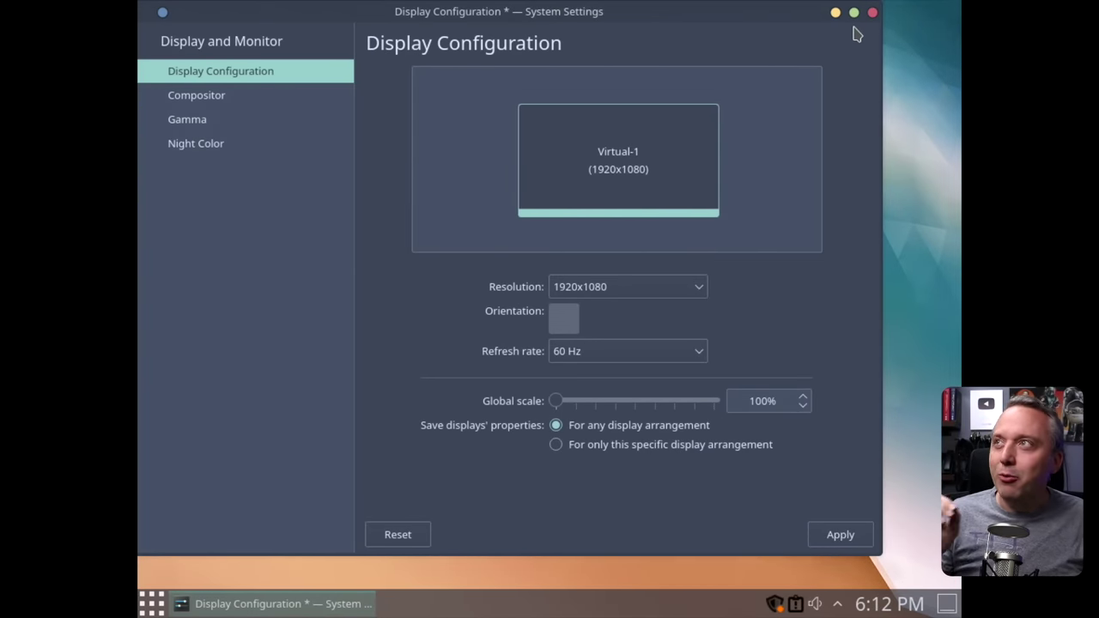
left_click(873, 14)
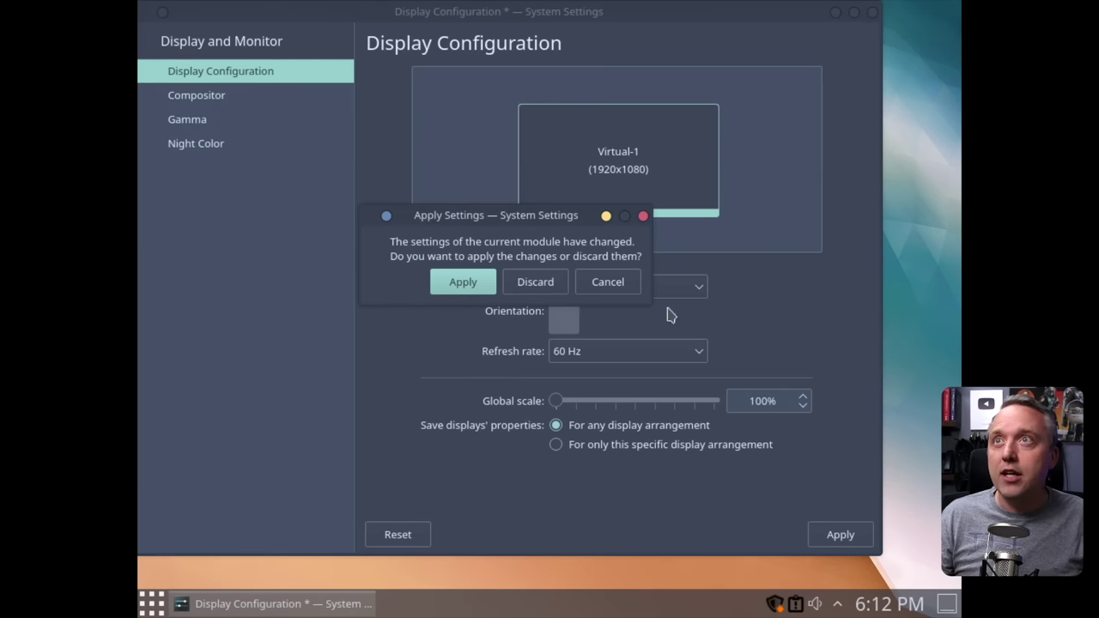
left_click(468, 283)
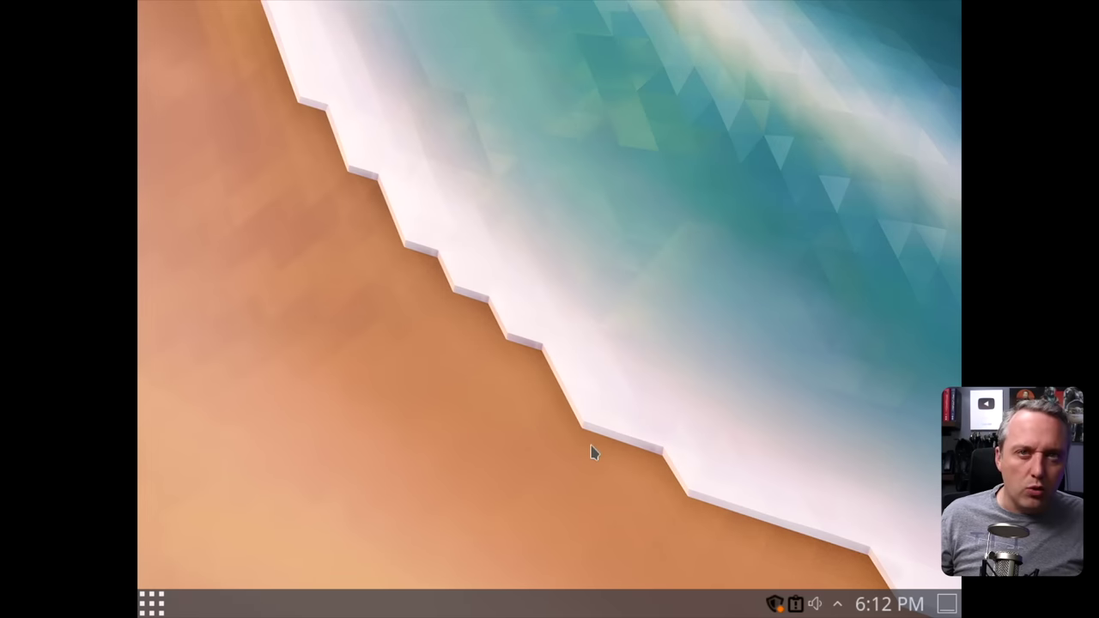
Open the launcher's options and browse the application menu.
right_click(165, 605)
left_click(160, 606)
left_click(154, 607)
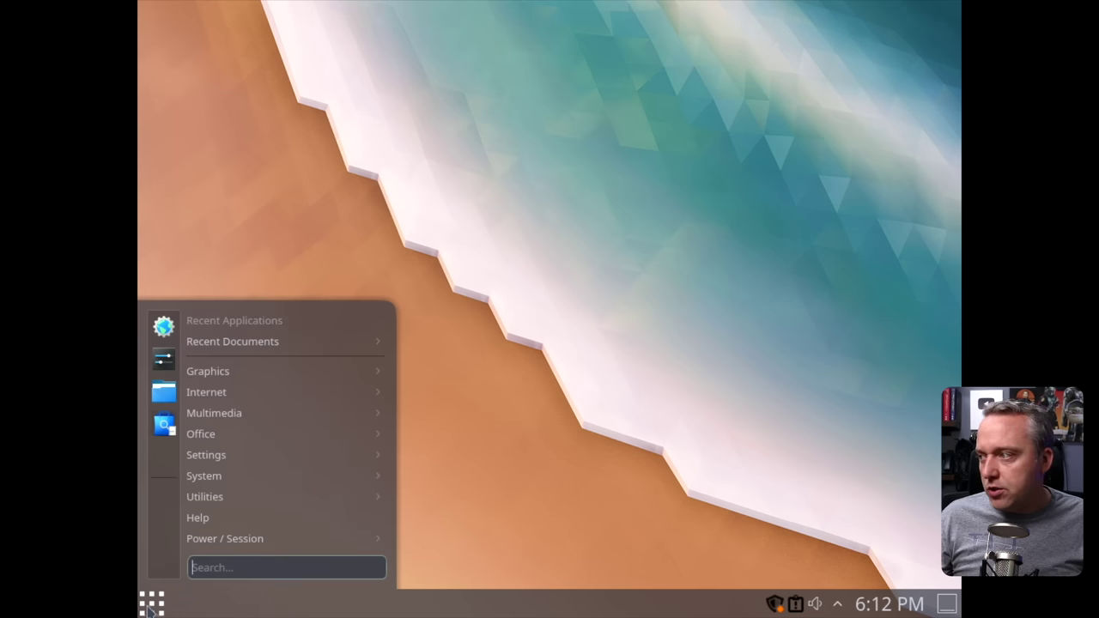
key("Escape")
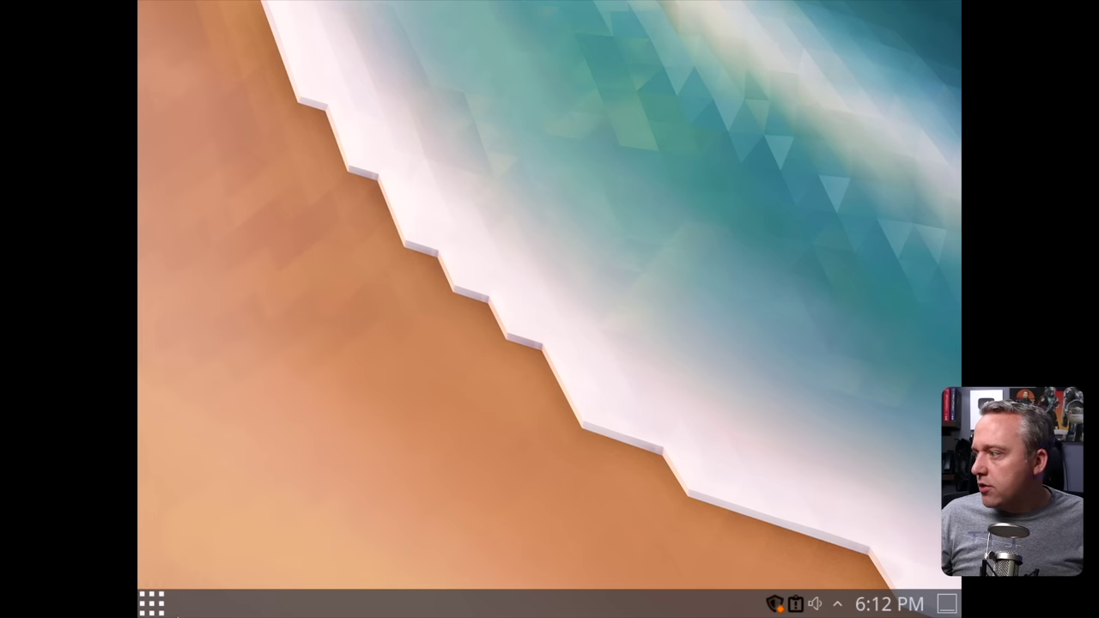
left_click(156, 606)
mouse_move(255, 546)
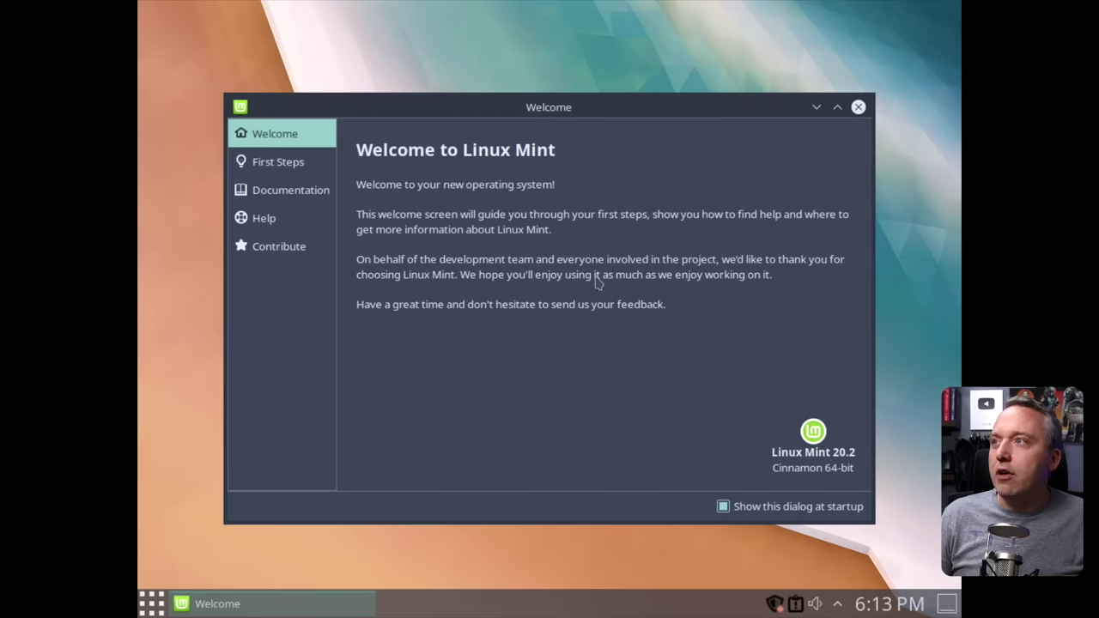
Close the Welcome window and set the desktop wallpaper to the Bali image.
left_click(858, 107)
right_click(509, 156)
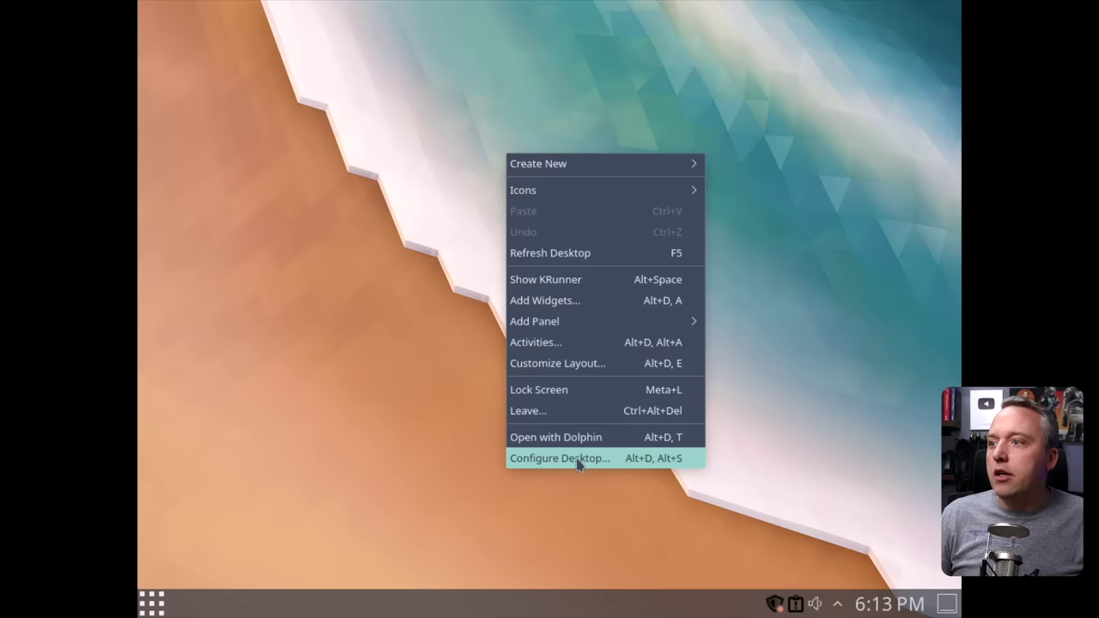
left_click(578, 460)
left_click(437, 305)
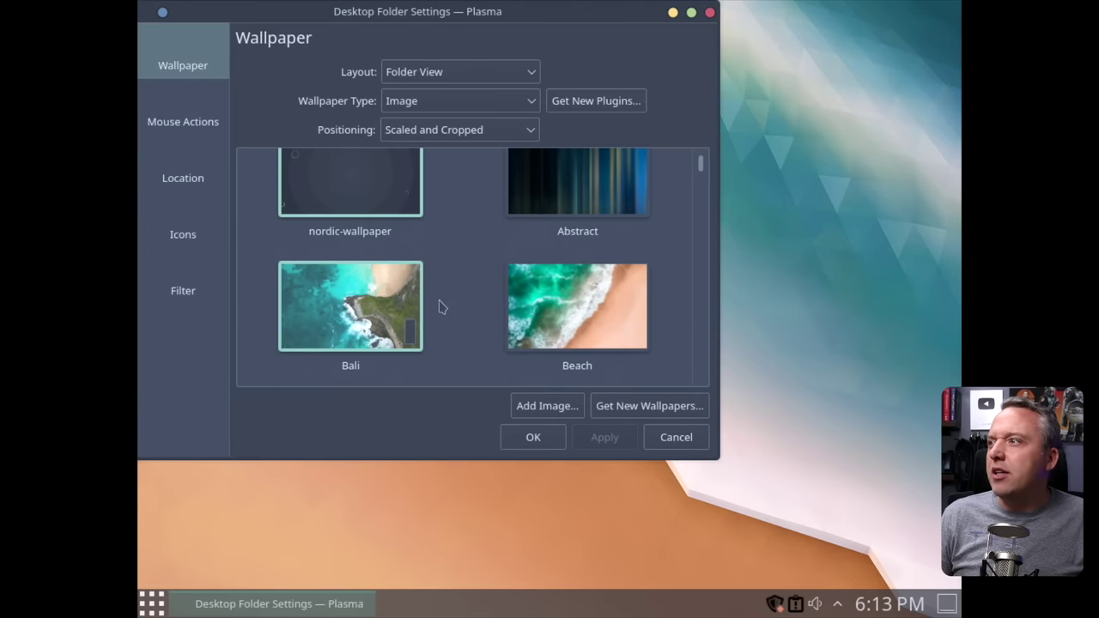
left_click(534, 439)
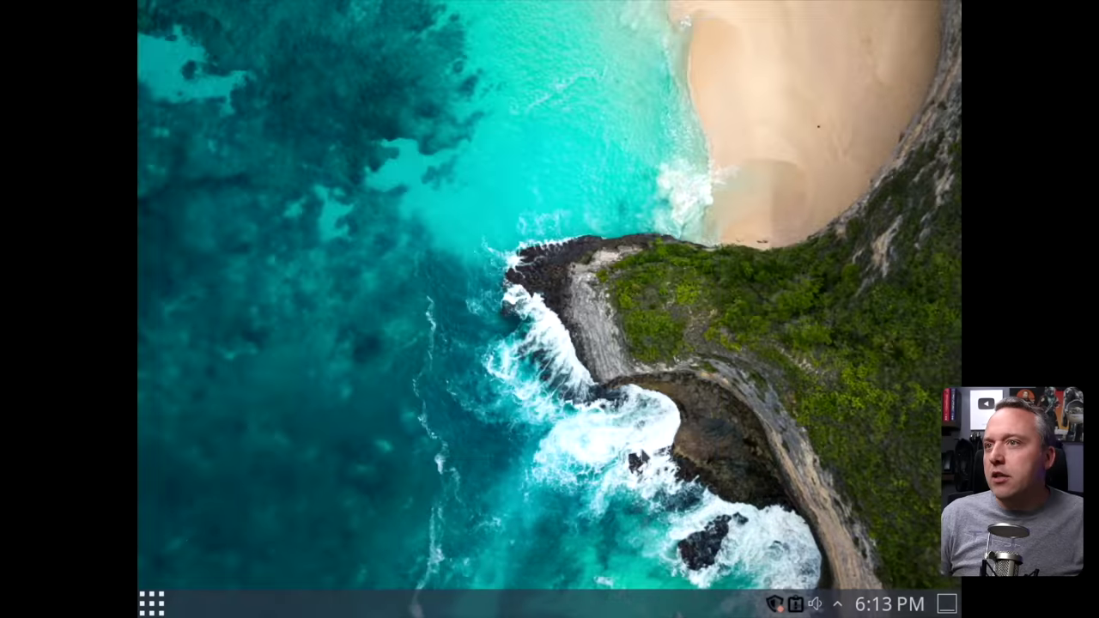
left_click(152, 604)
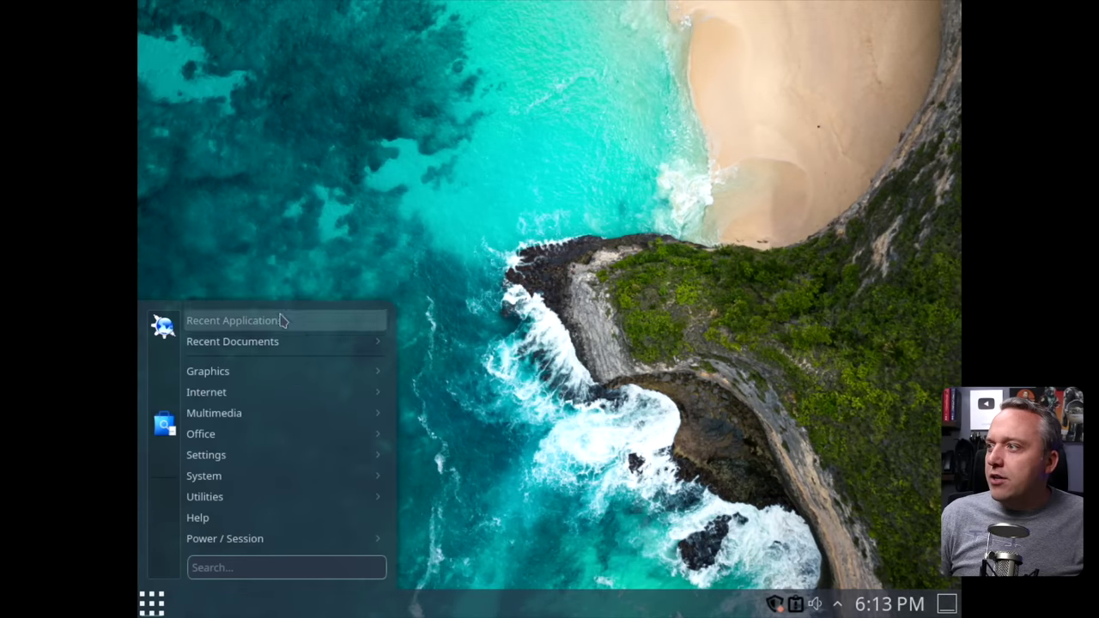
mouse_move(255, 454)
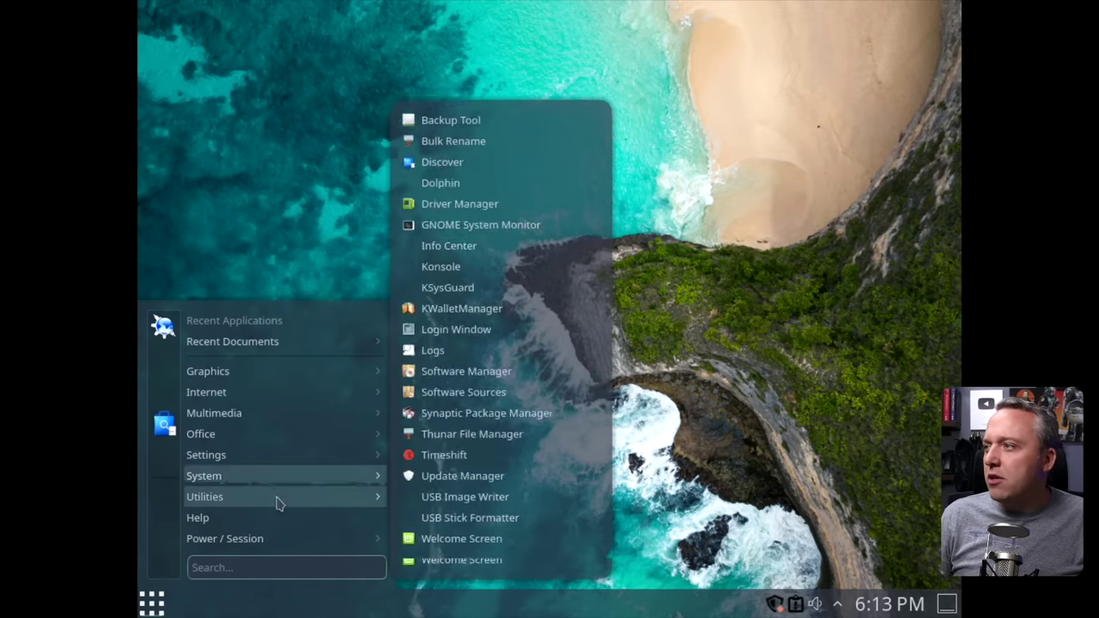
Launch System Settings by searching 'sett' in the Alt+Space launcher.
mouse_move(180, 455)
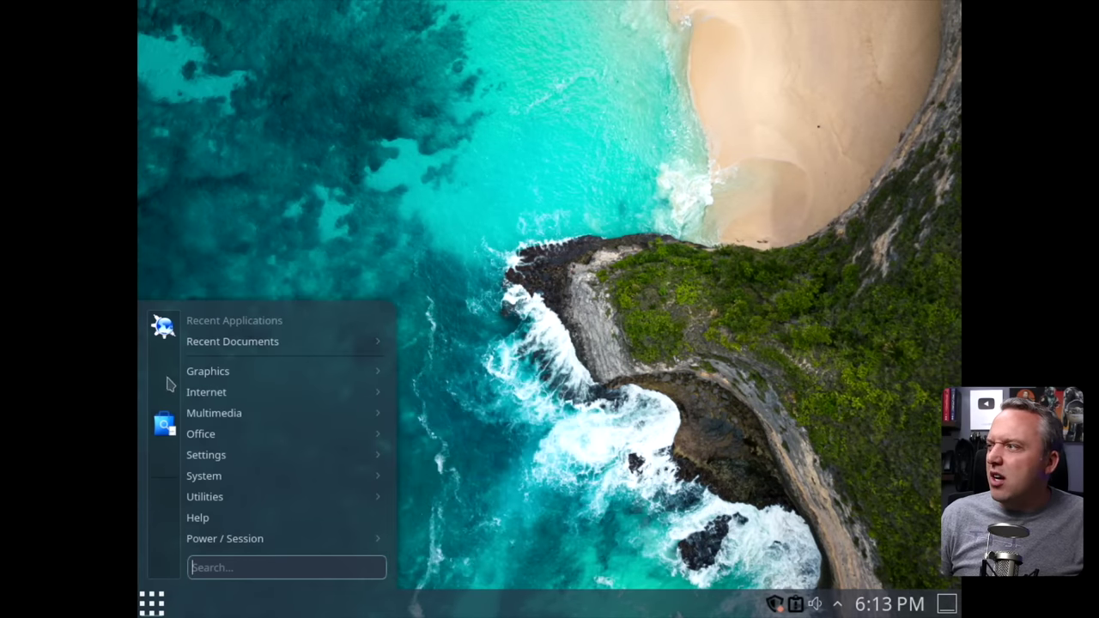
mouse_move(239, 502)
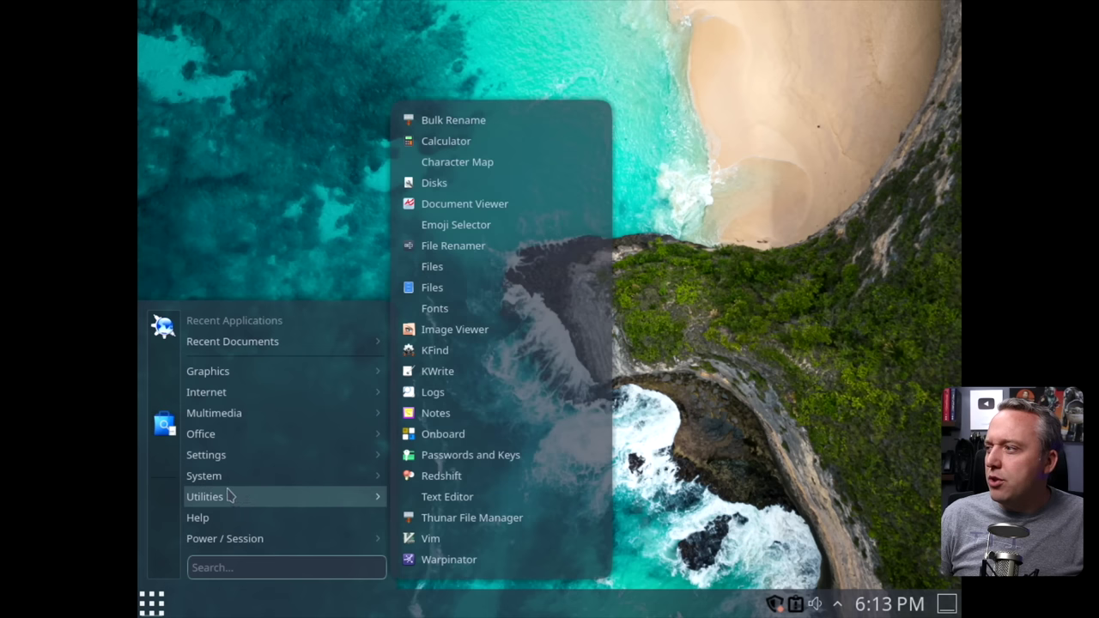
key("Escape")
key("alt+space")
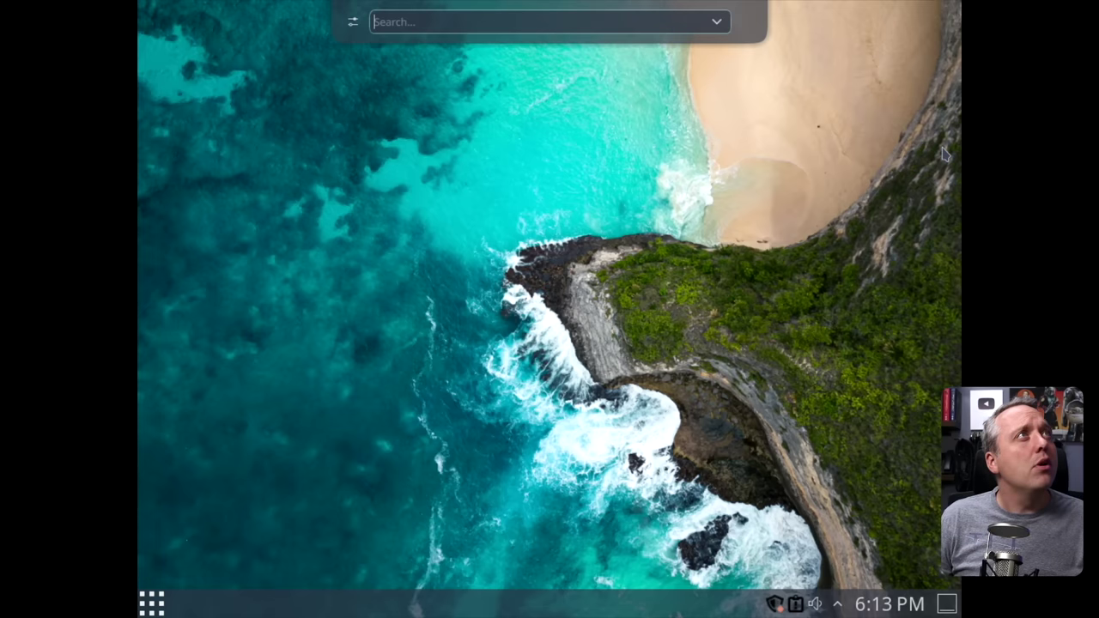
type("sett")
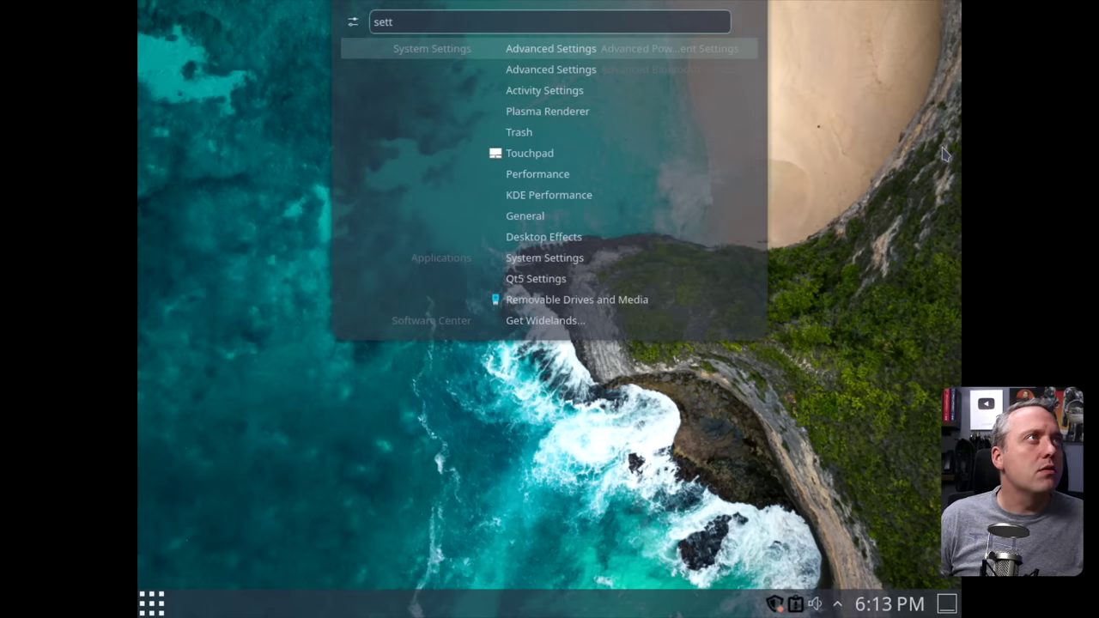
key("Down")
key("Down")
key("Down")
key("Down")
key("Down")
key("Down")
key("Down")
key("Down")
key("Down")
key("Down")
key("Return")
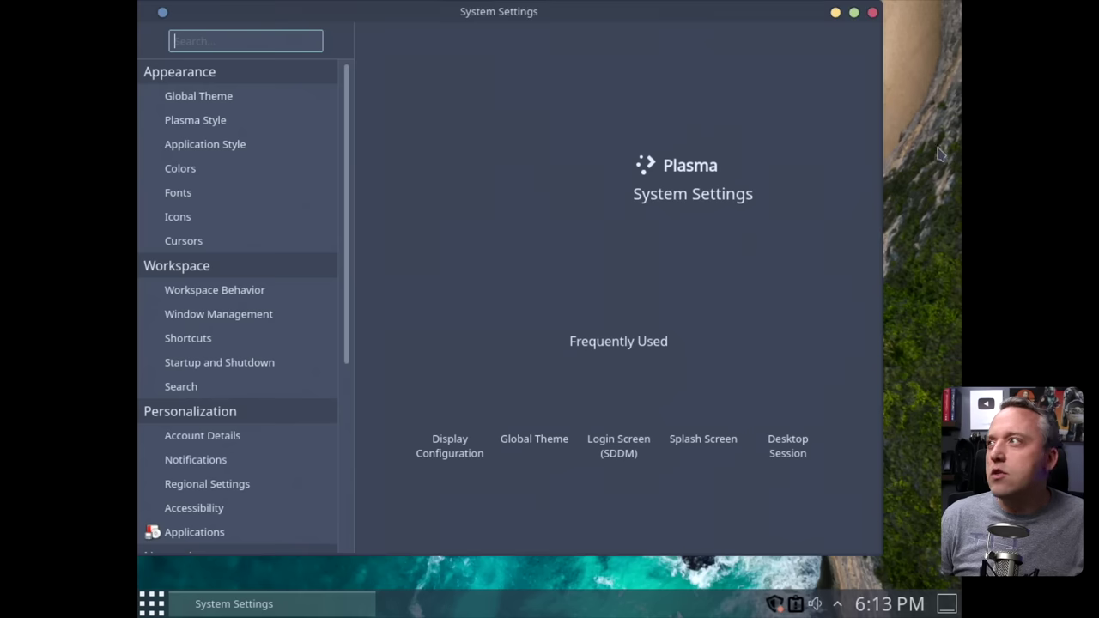
Try and apply the Breeze Dark icon theme on the Icons page.
left_click(180, 216)
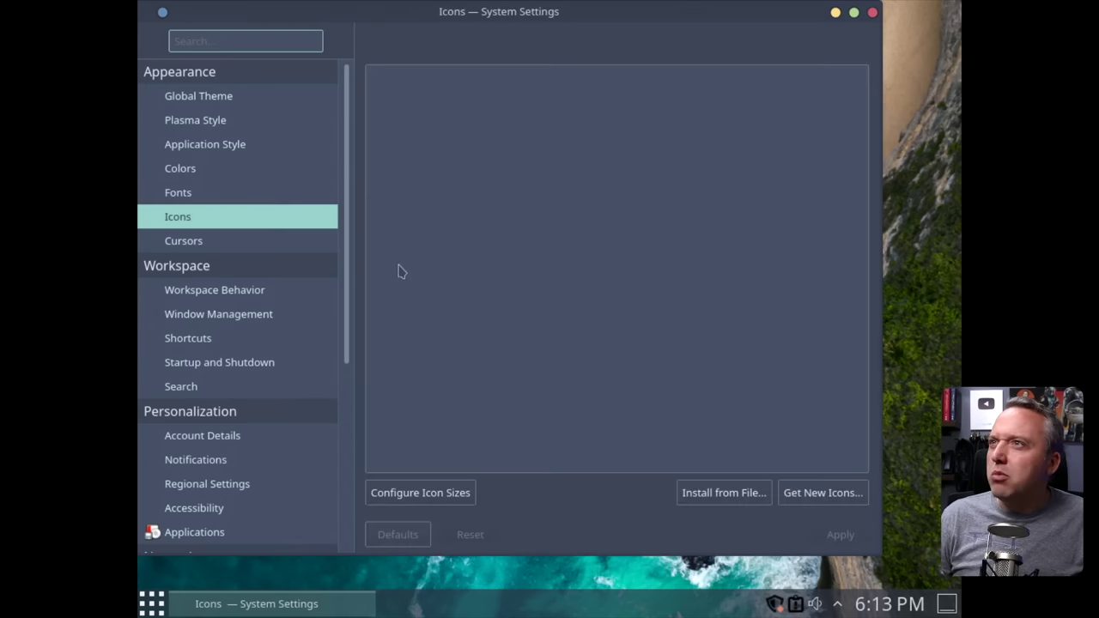
scroll(608, 257, "down", 2)
scroll(608, 265, "up", 2)
left_click(770, 129)
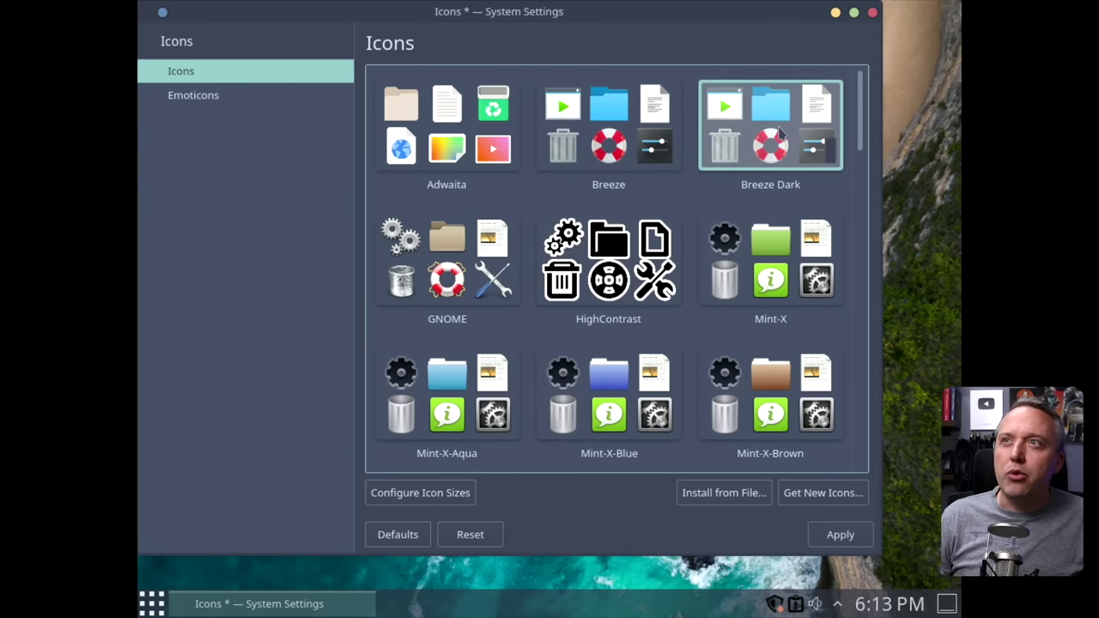
left_click(841, 534)
Switch the icon theme to Nordic-bluish, apply it, and close System Settings.
scroll(625, 316, "down", 5)
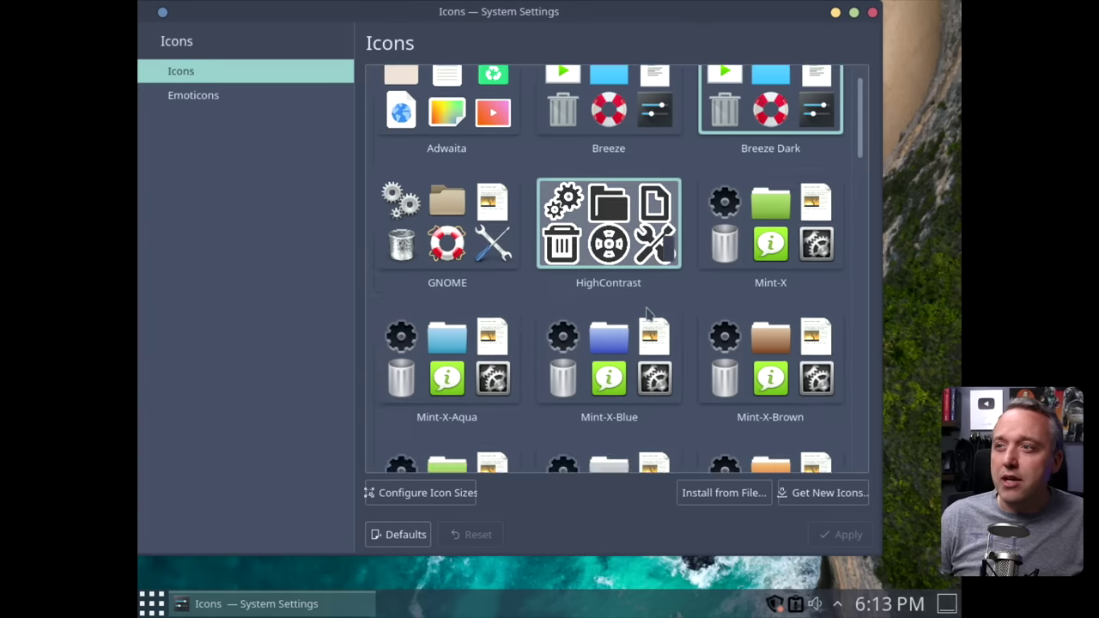
scroll(624, 316, "down", 17)
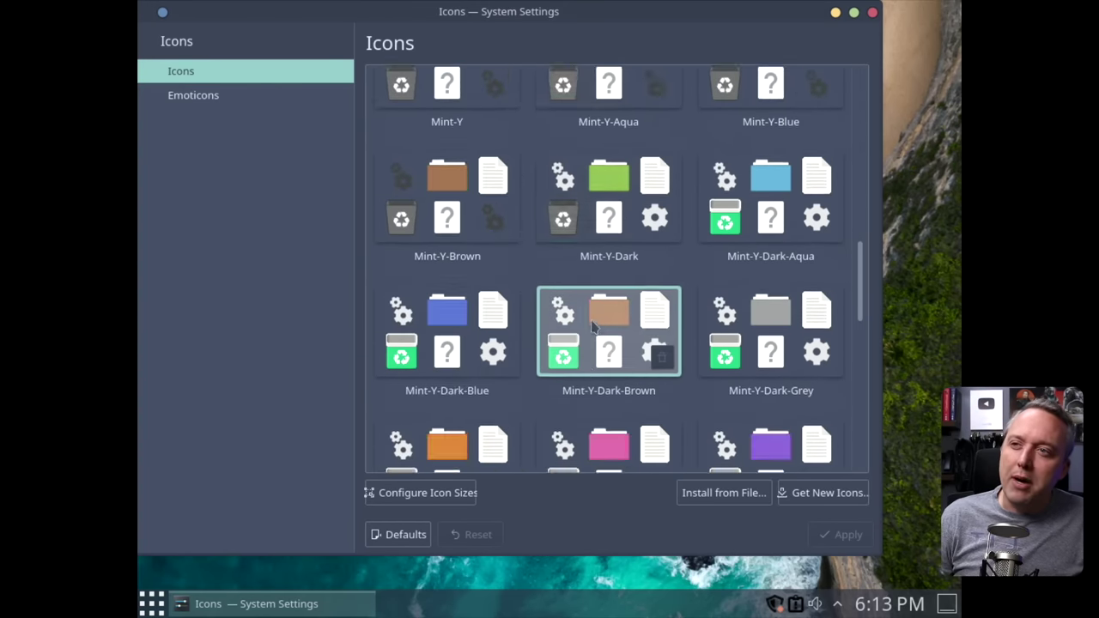
scroll(590, 328, "down", 9)
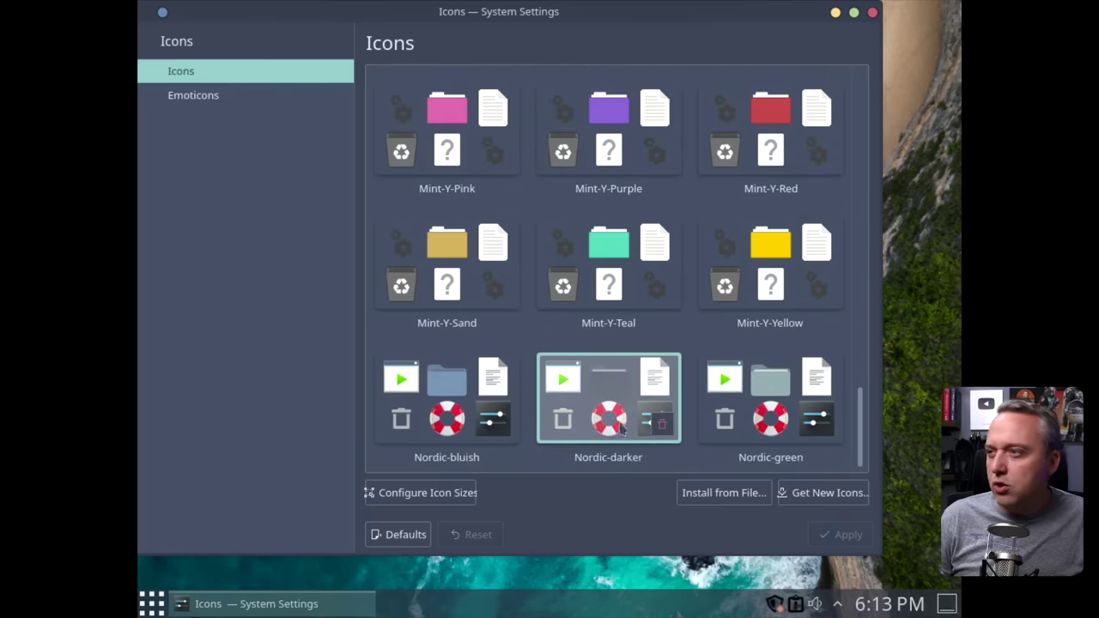
left_click(472, 415)
left_click(842, 534)
left_click(873, 11)
left_click(152, 604)
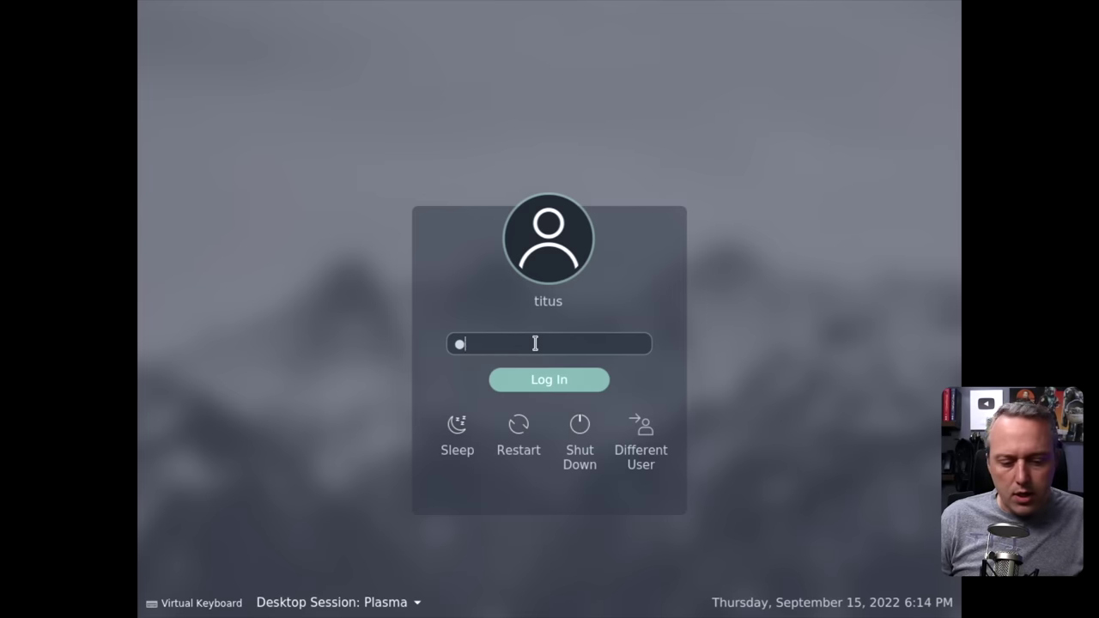
Log back in with the account password and close the Linux Mint welcome window.
key("Return")
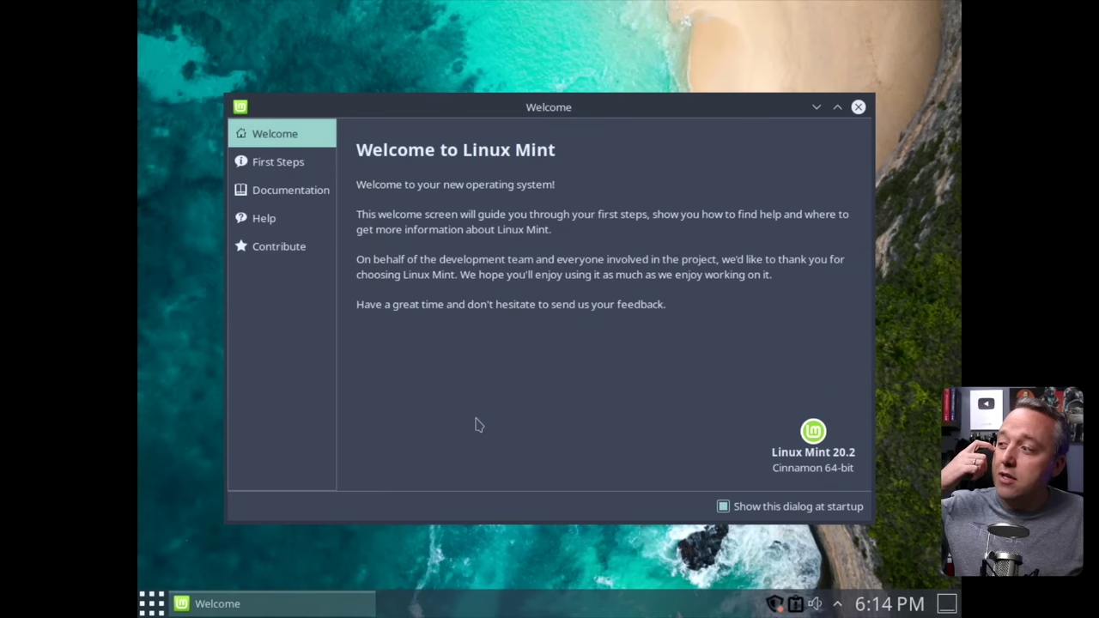
left_click(151, 607)
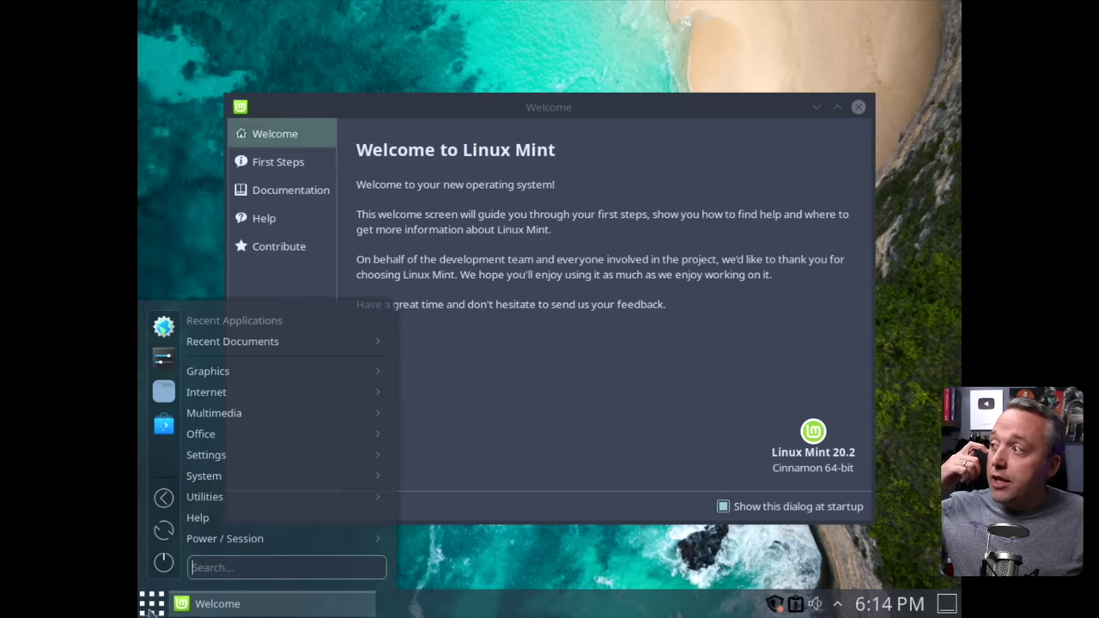
left_click(624, 403)
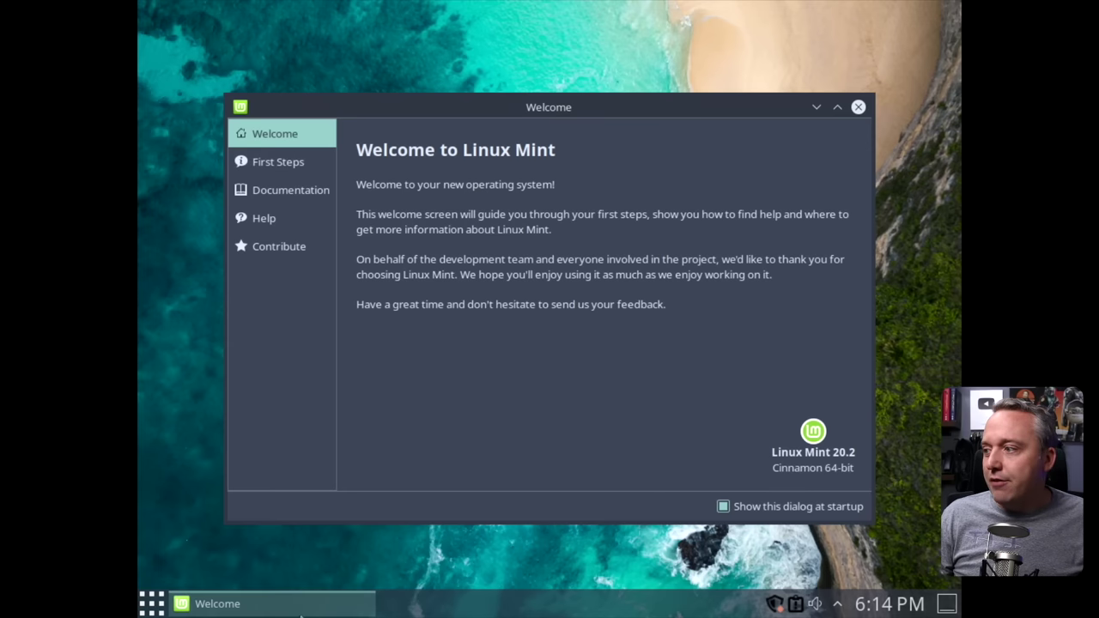
left_click(859, 108)
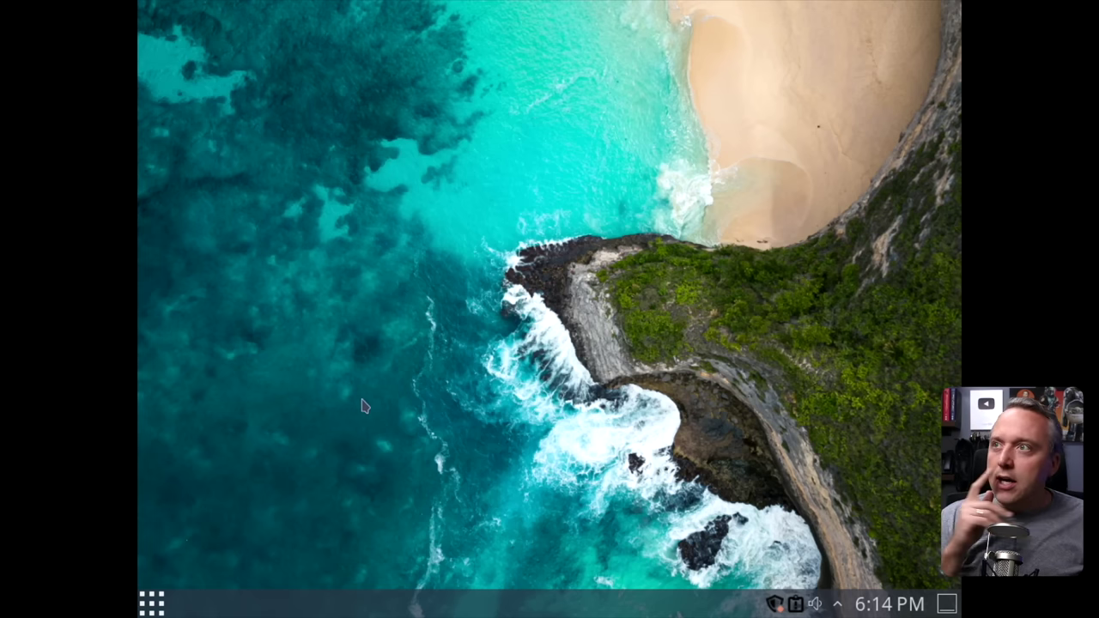
Leave fullscreen, shut down the mint VM, and close Virtual Machine Manager.
left_click(533, 9)
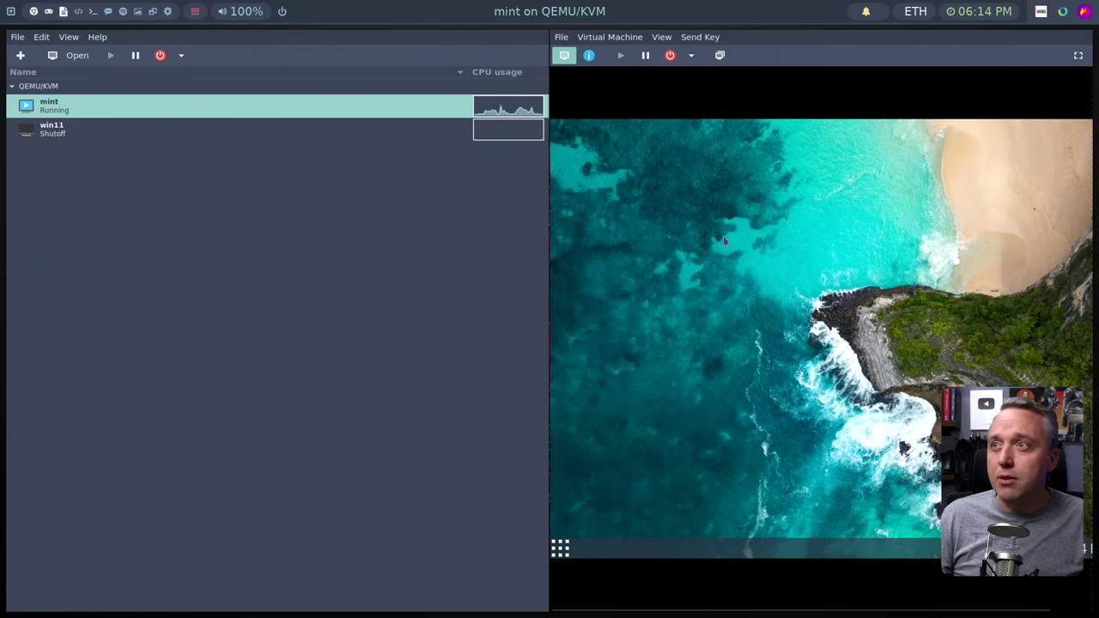
left_click(670, 55)
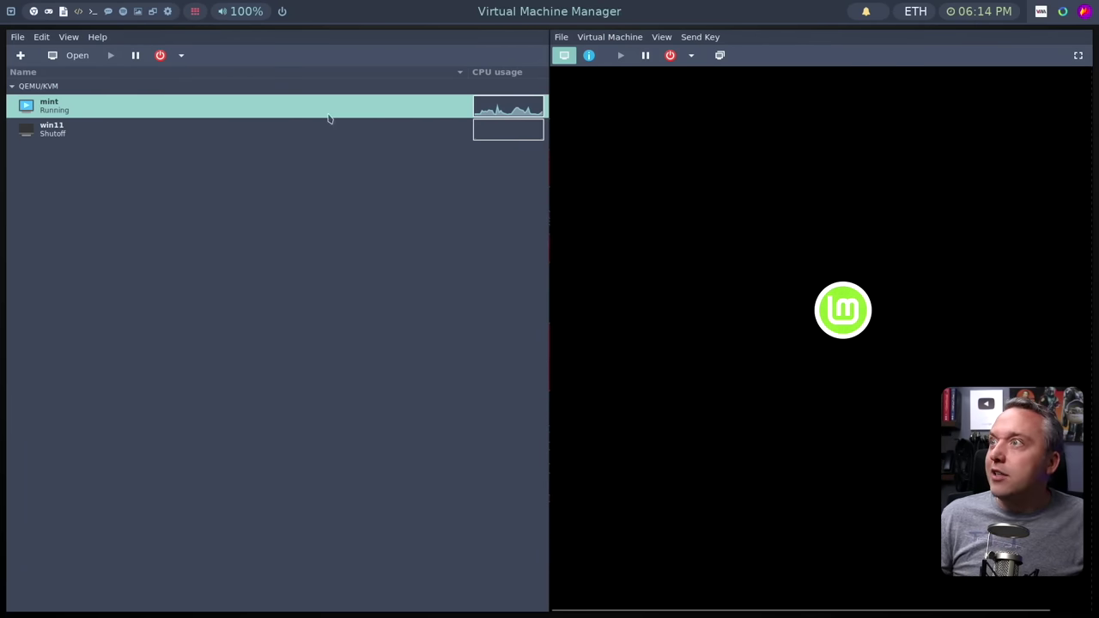
left_click(50, 137)
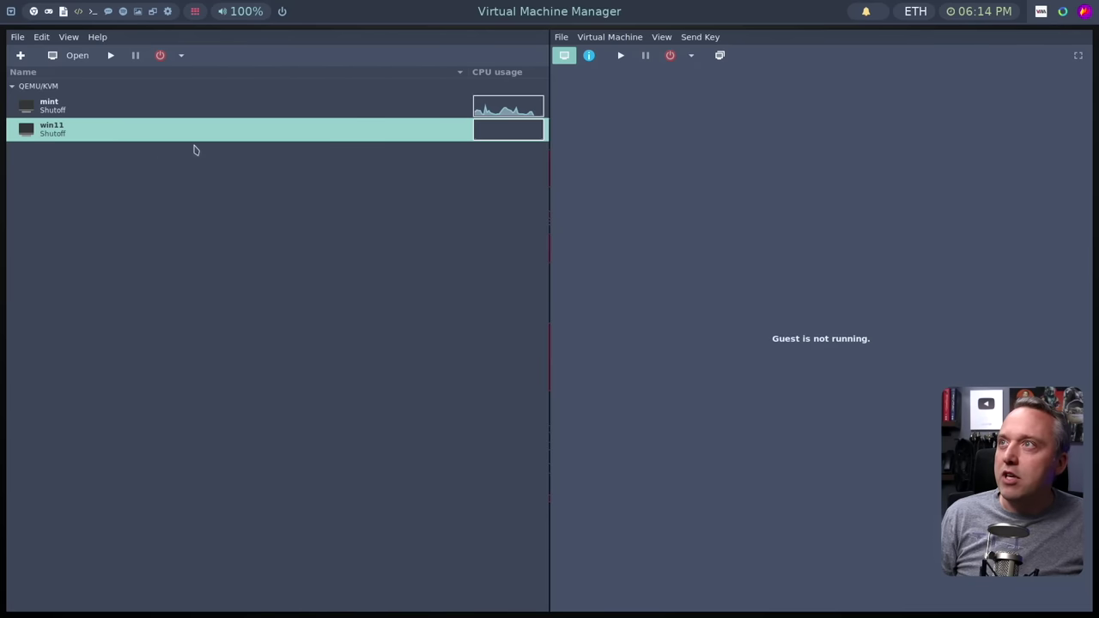
left_click(76, 110)
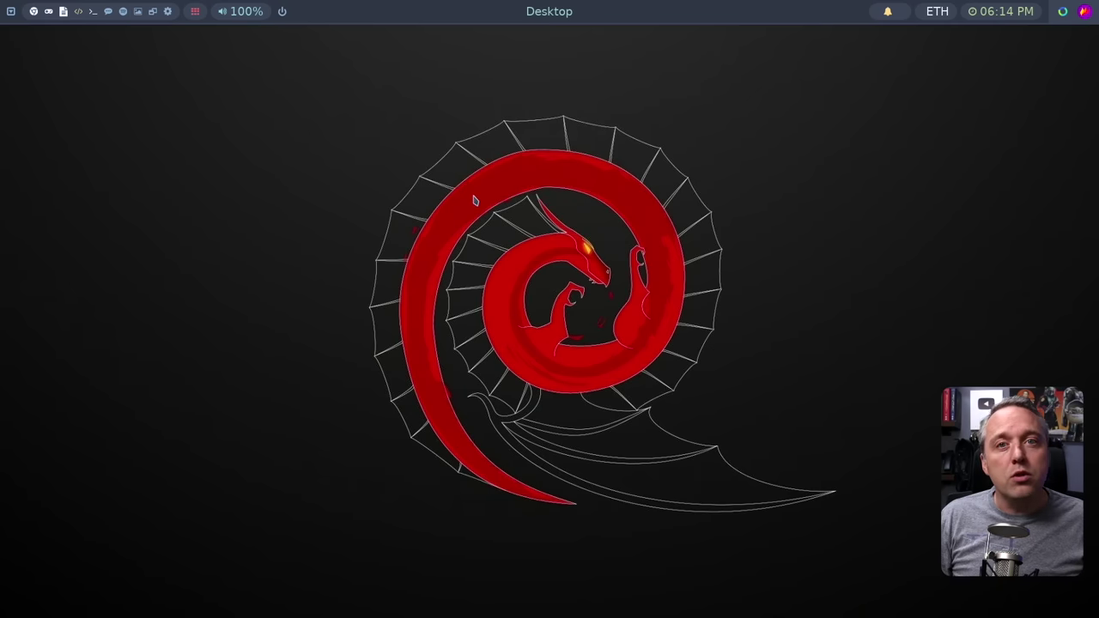
Launch ARandR via 'arand', inspect the HDMI-A-0 output's options, then quit it.
key("super")
type("arand")
key("Return")
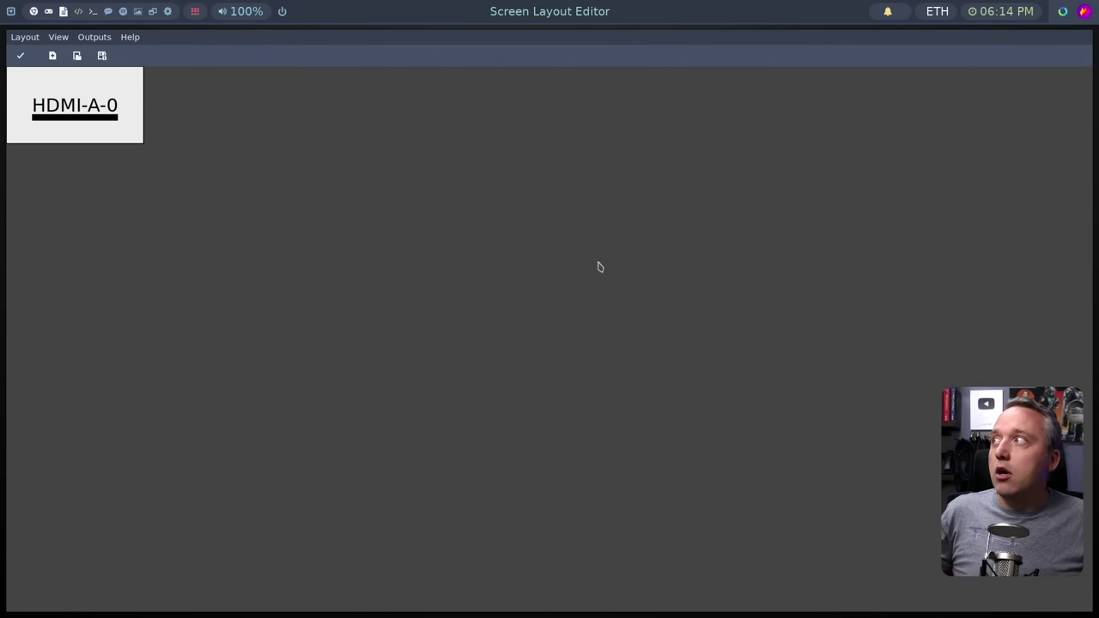
right_click(135, 116)
key("Escape")
key("ctrl+q")
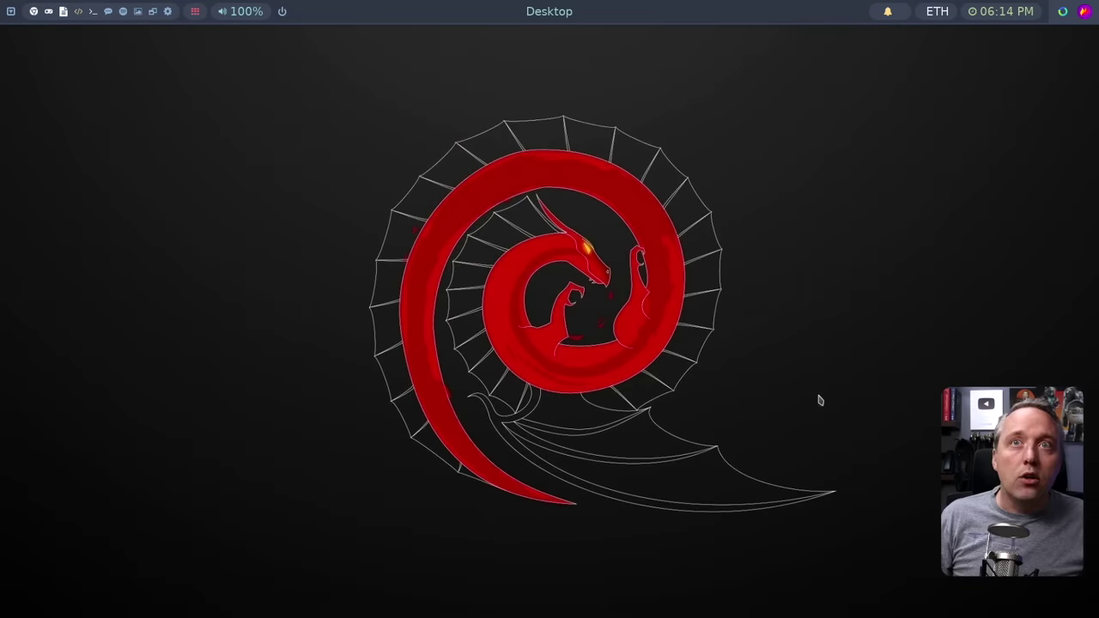